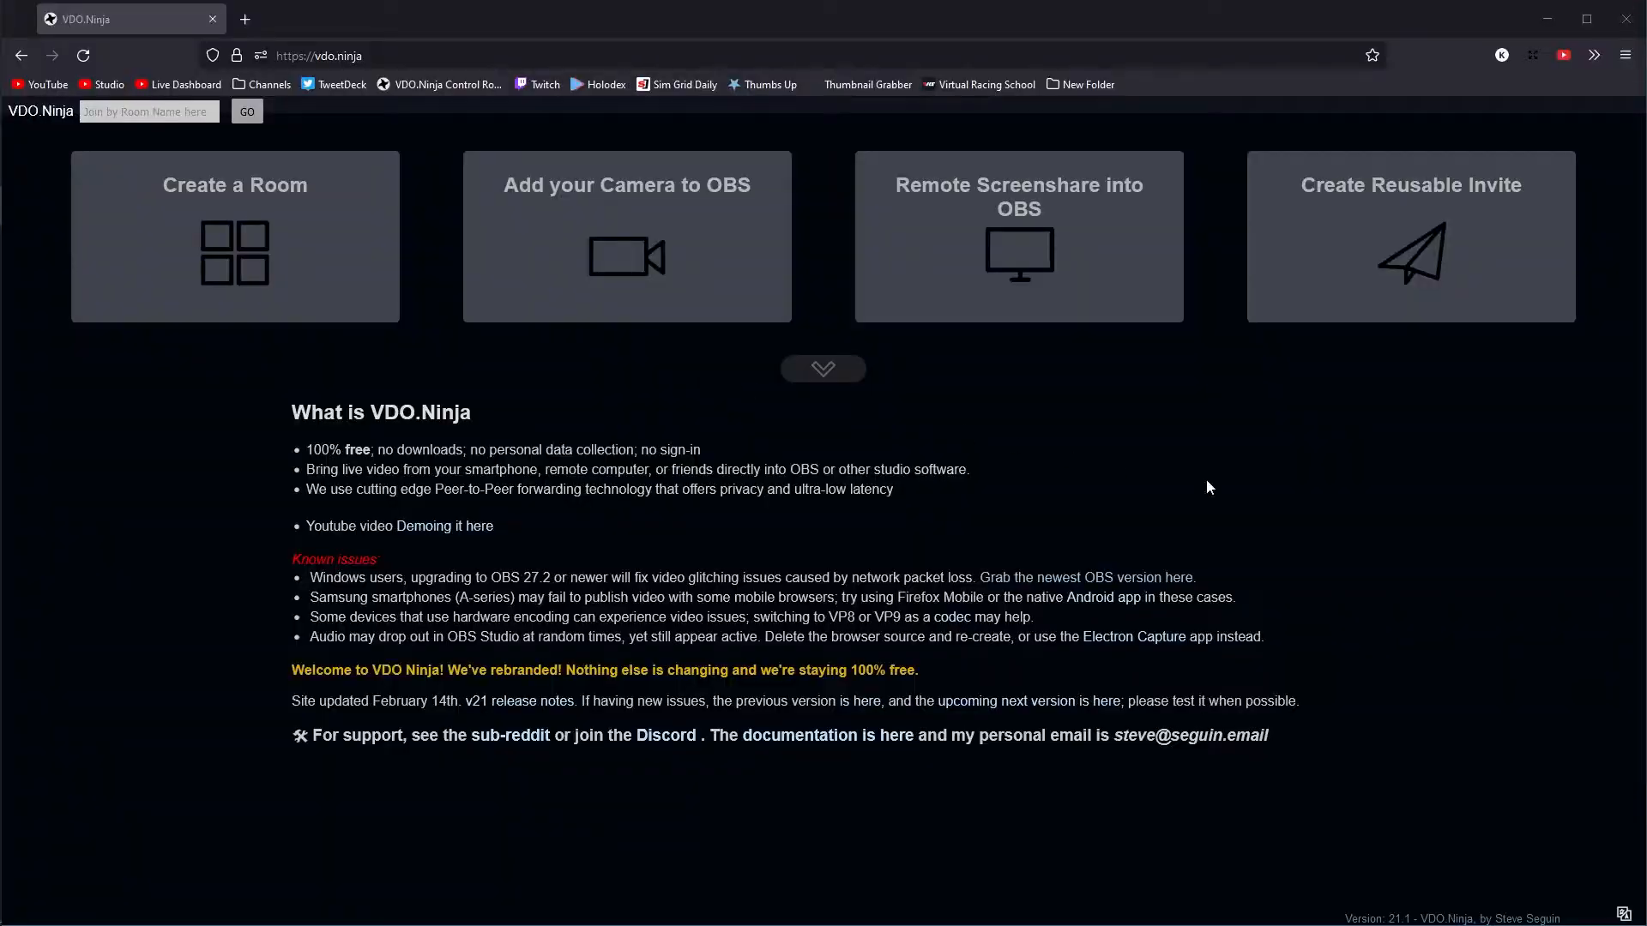
pyautogui.click(292, 57)
pyautogui.moveTo(292, 58)
pyautogui.mouseDown()
pyautogui.moveTo(273, 57)
pyautogui.moveTo(364, 56)
pyautogui.moveTo(316, 58)
pyautogui.mouseUp()
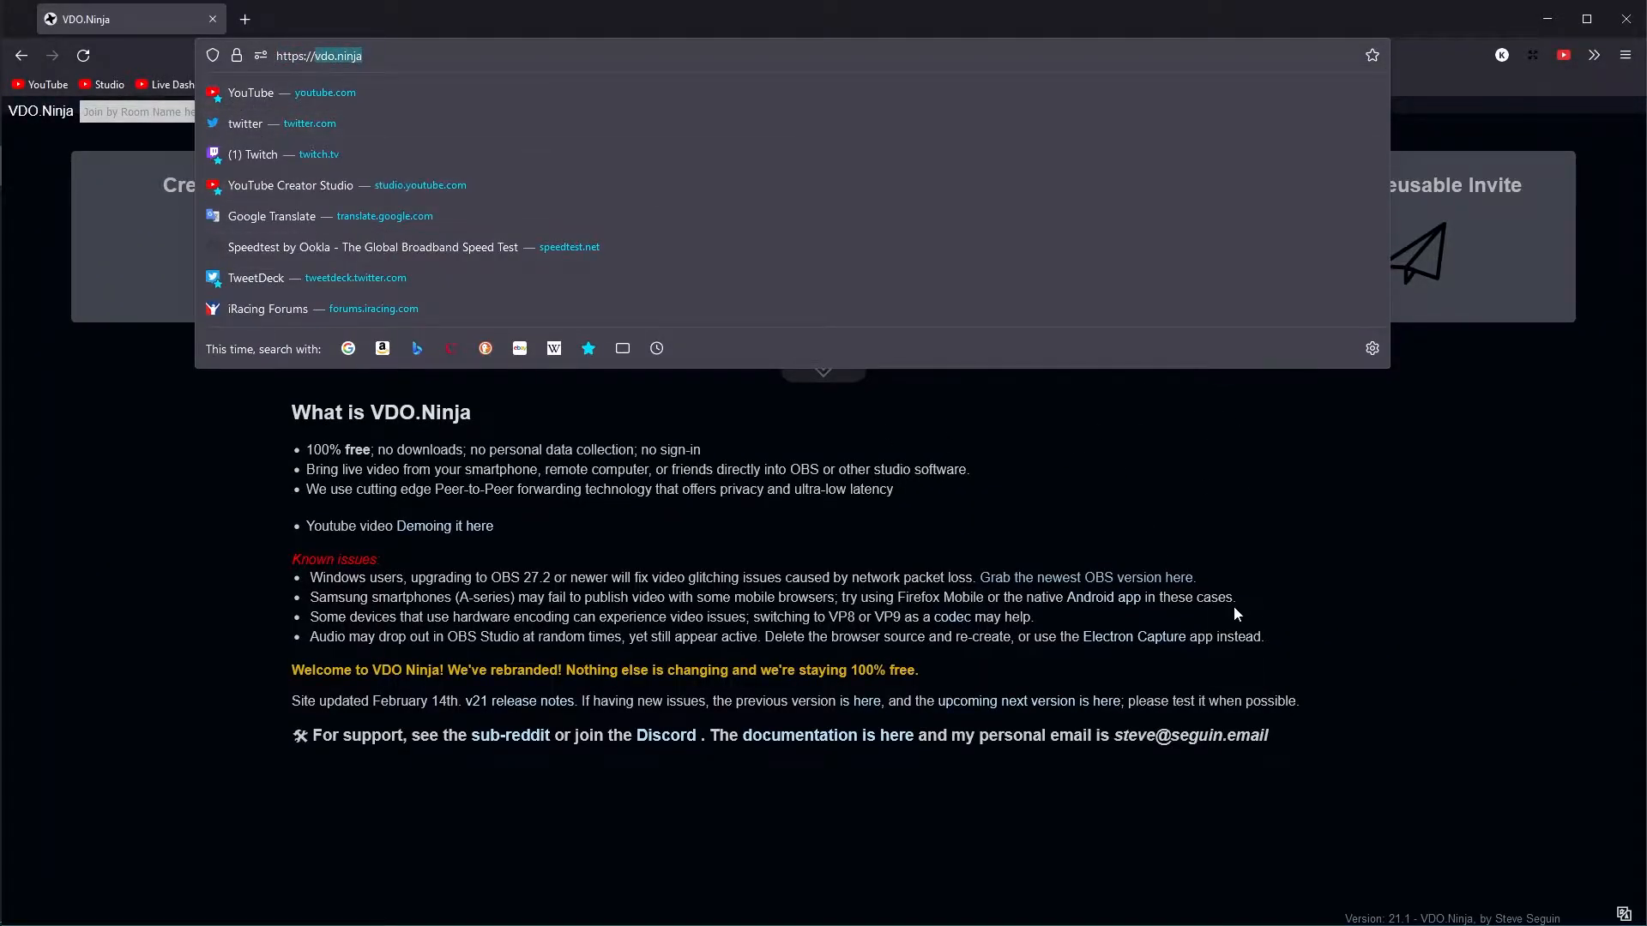
pyautogui.click(1290, 580)
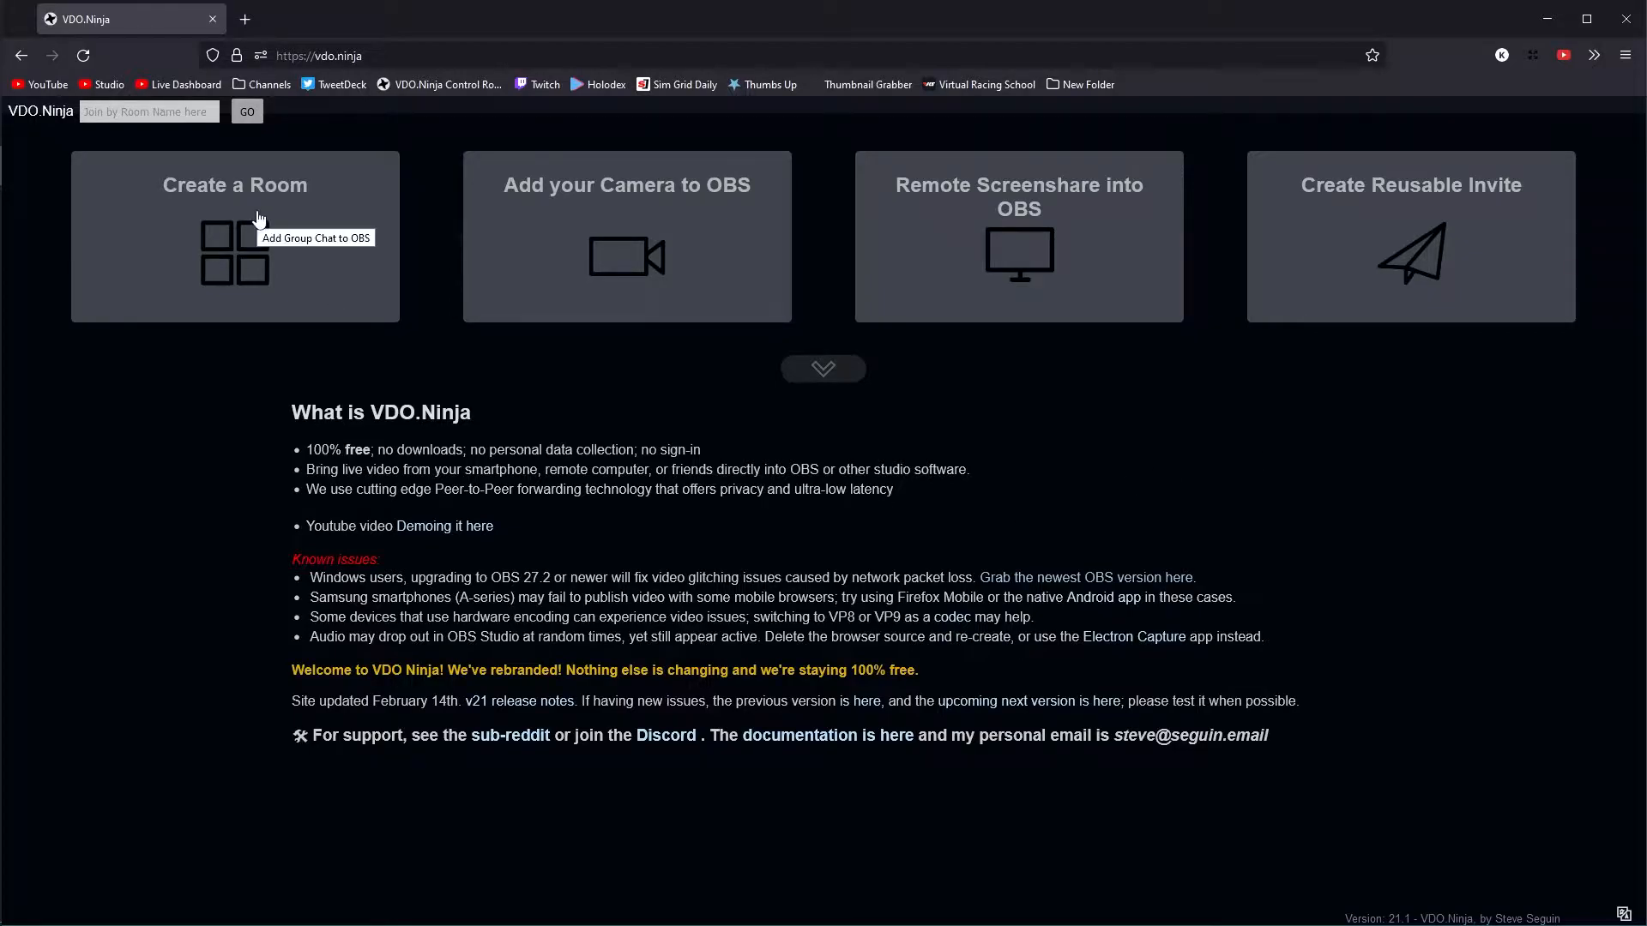
# - Start creating a room and name it "WWAS test", leaving the optional room password empty
pyautogui.click(203, 233)
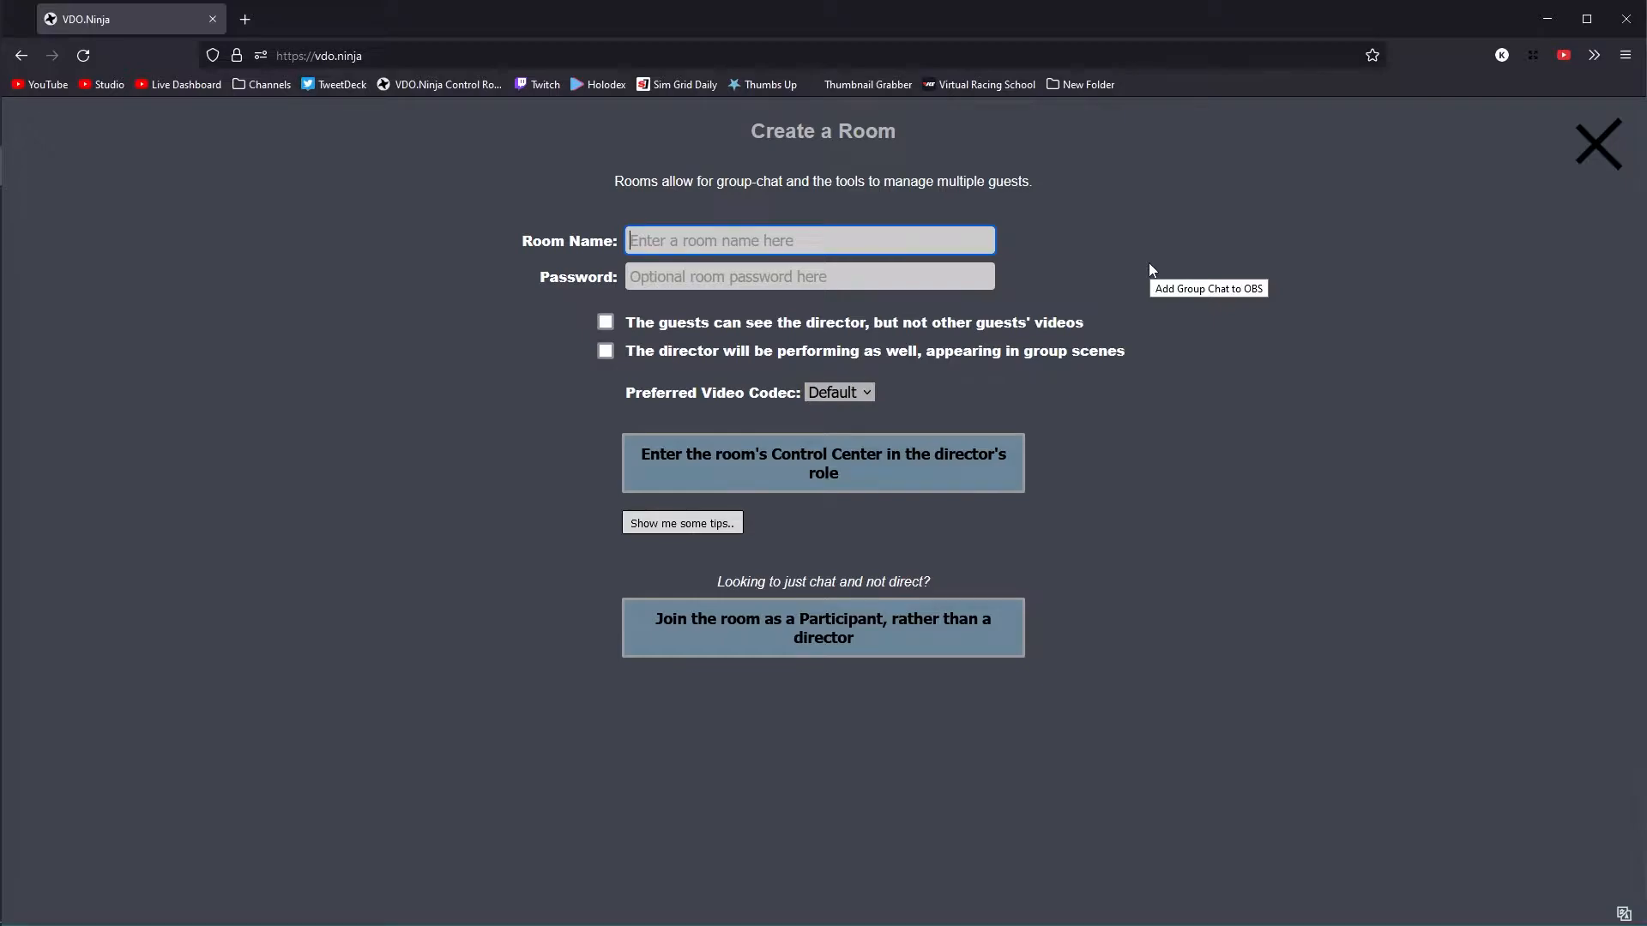
pyautogui.write('WWAS test')
pyautogui.press('Tab')
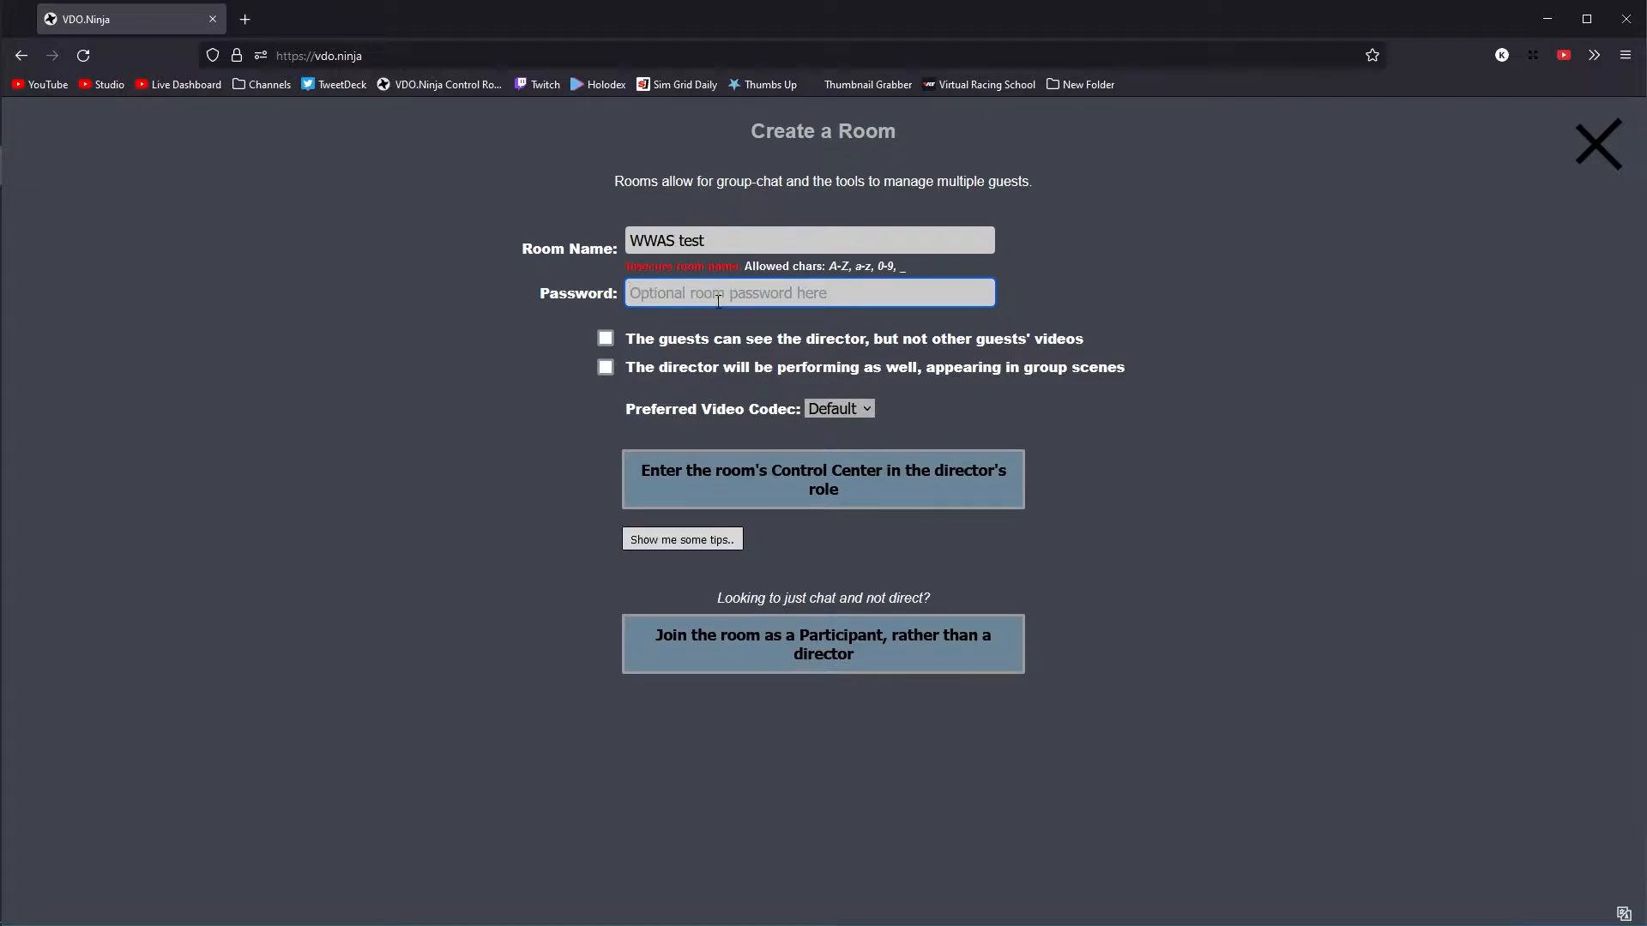
# - Enable the room option that lets guests see the director but not other guests' videos
pyautogui.click(1271, 359)
pyautogui.click(606, 339)
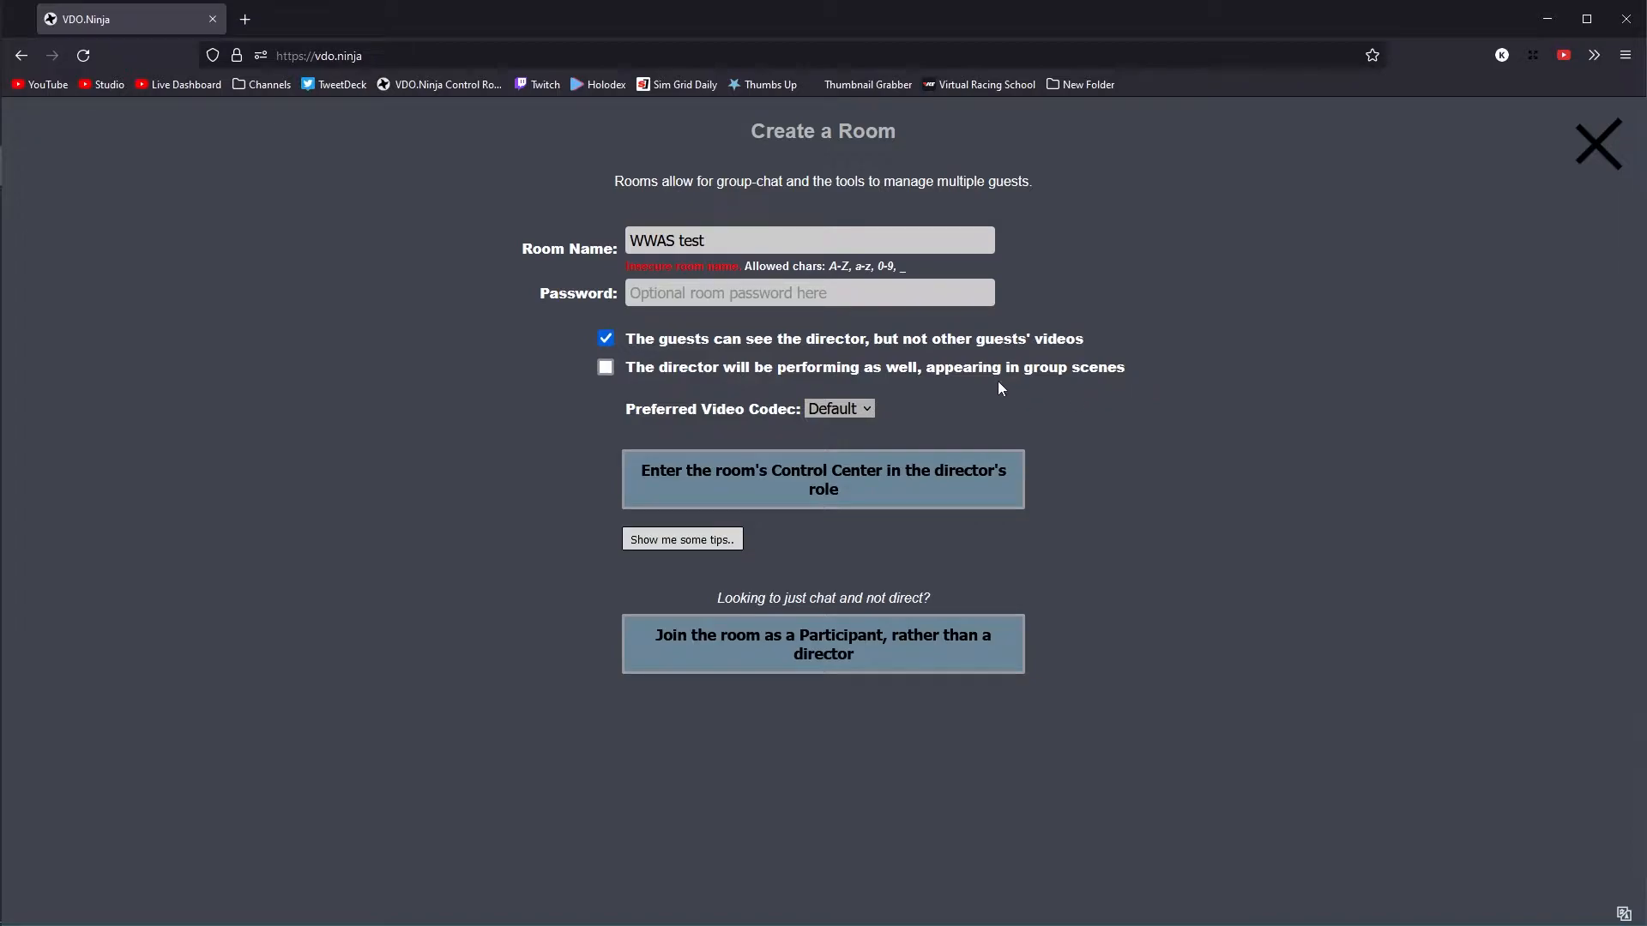
pyautogui.moveTo(926, 368); pyautogui.dragTo(1138, 376)
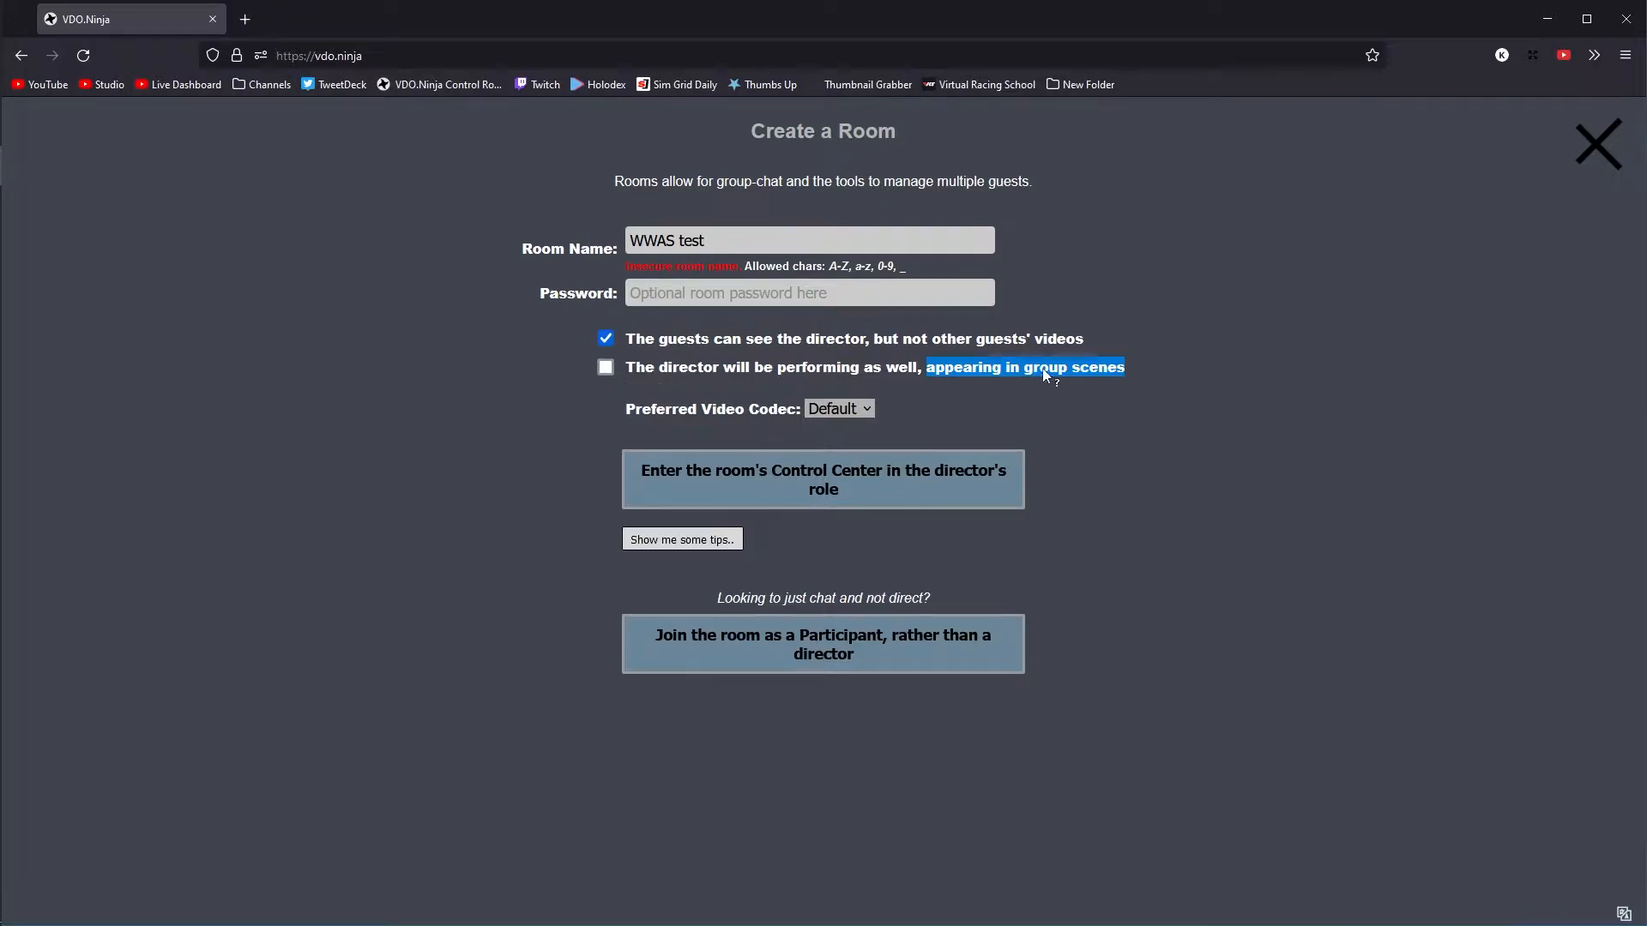
pyautogui.click(1138, 439)
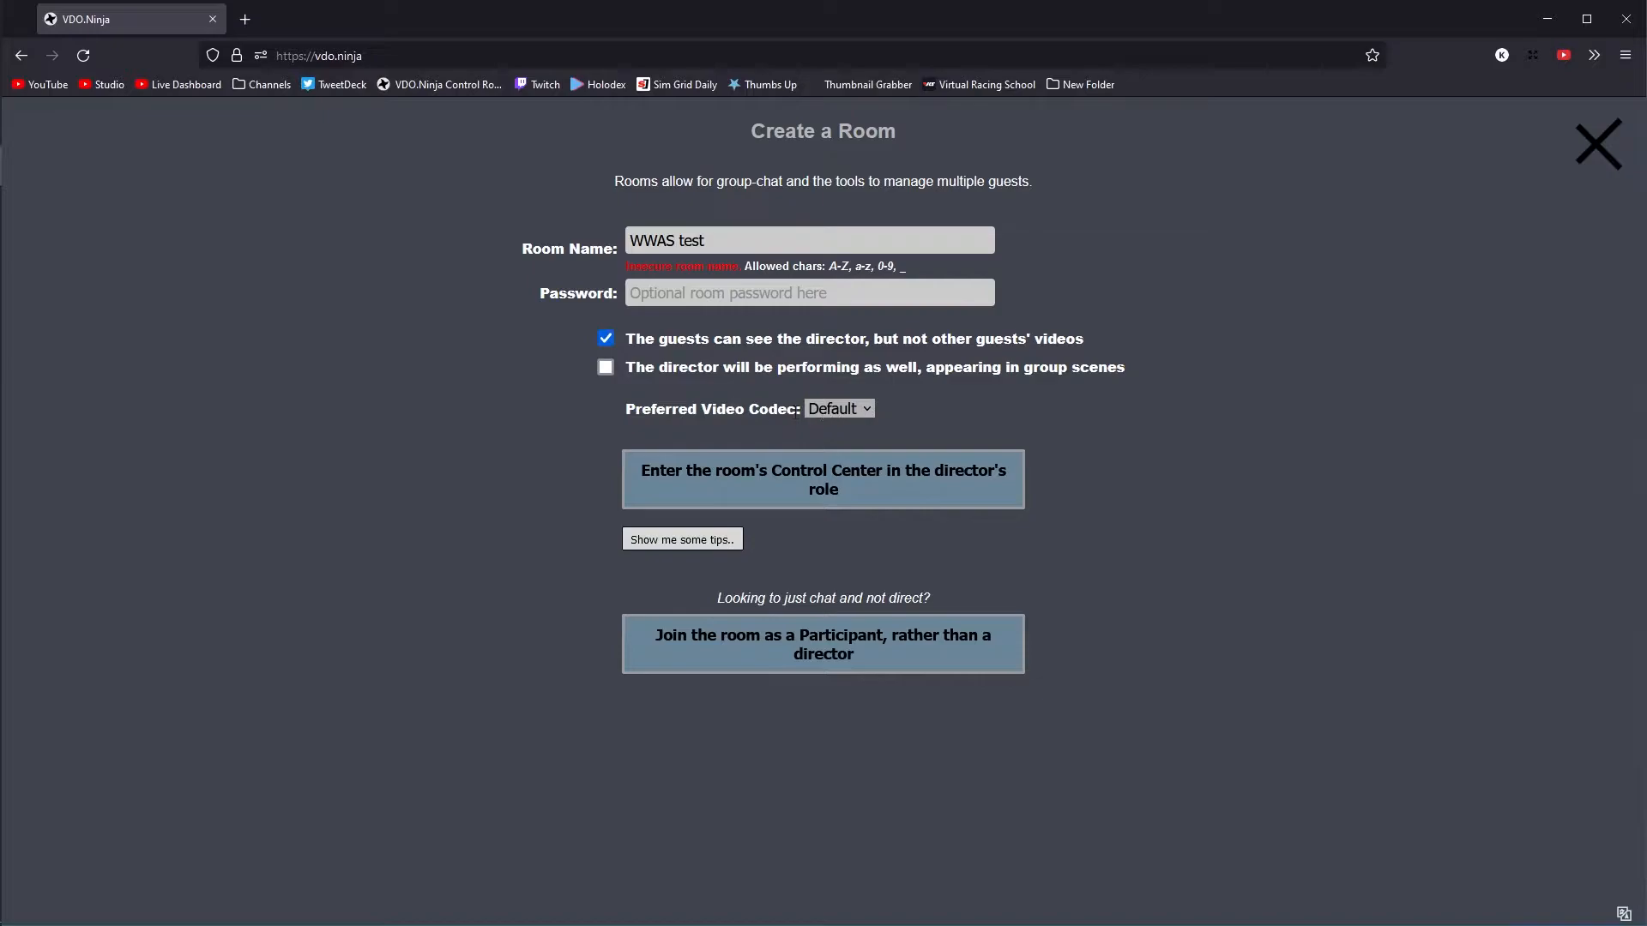
# - Set the room's preferred video codec to VP9 and enter its Control Center in the director's role
pyautogui.moveTo(622, 416); pyautogui.dragTo(796, 414)
pyautogui.click(722, 425)
pyautogui.moveTo(626, 414); pyautogui.dragTo(801, 422)
pyautogui.click(837, 409)
pyautogui.click(828, 466)
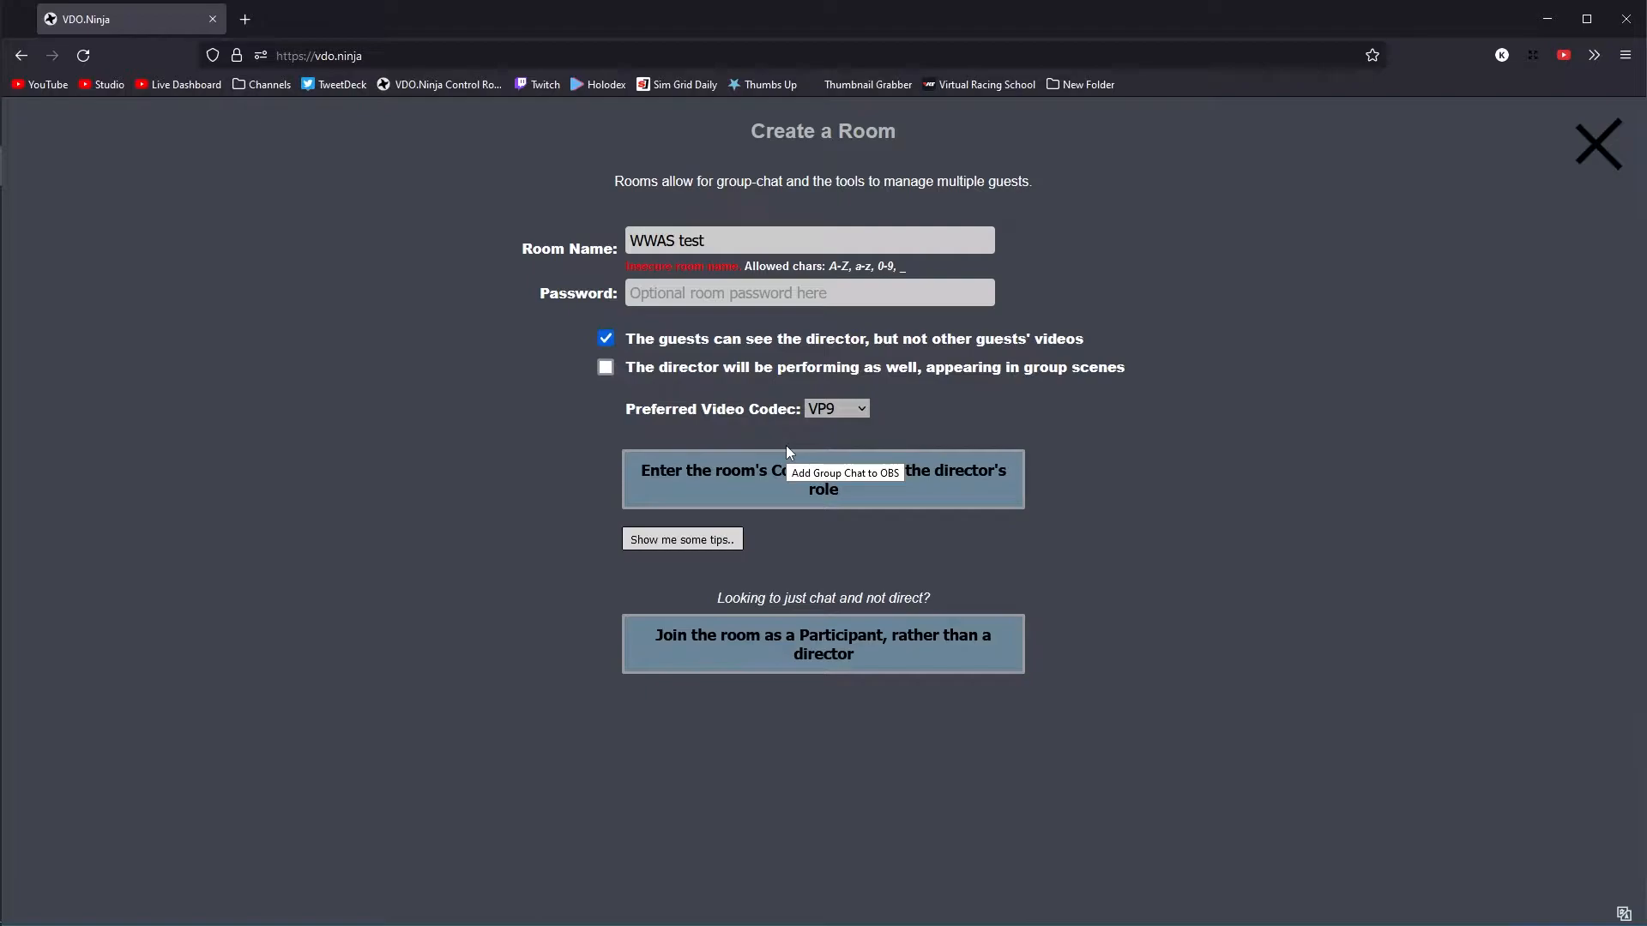
pyautogui.click(827, 412)
pyautogui.click(827, 412)
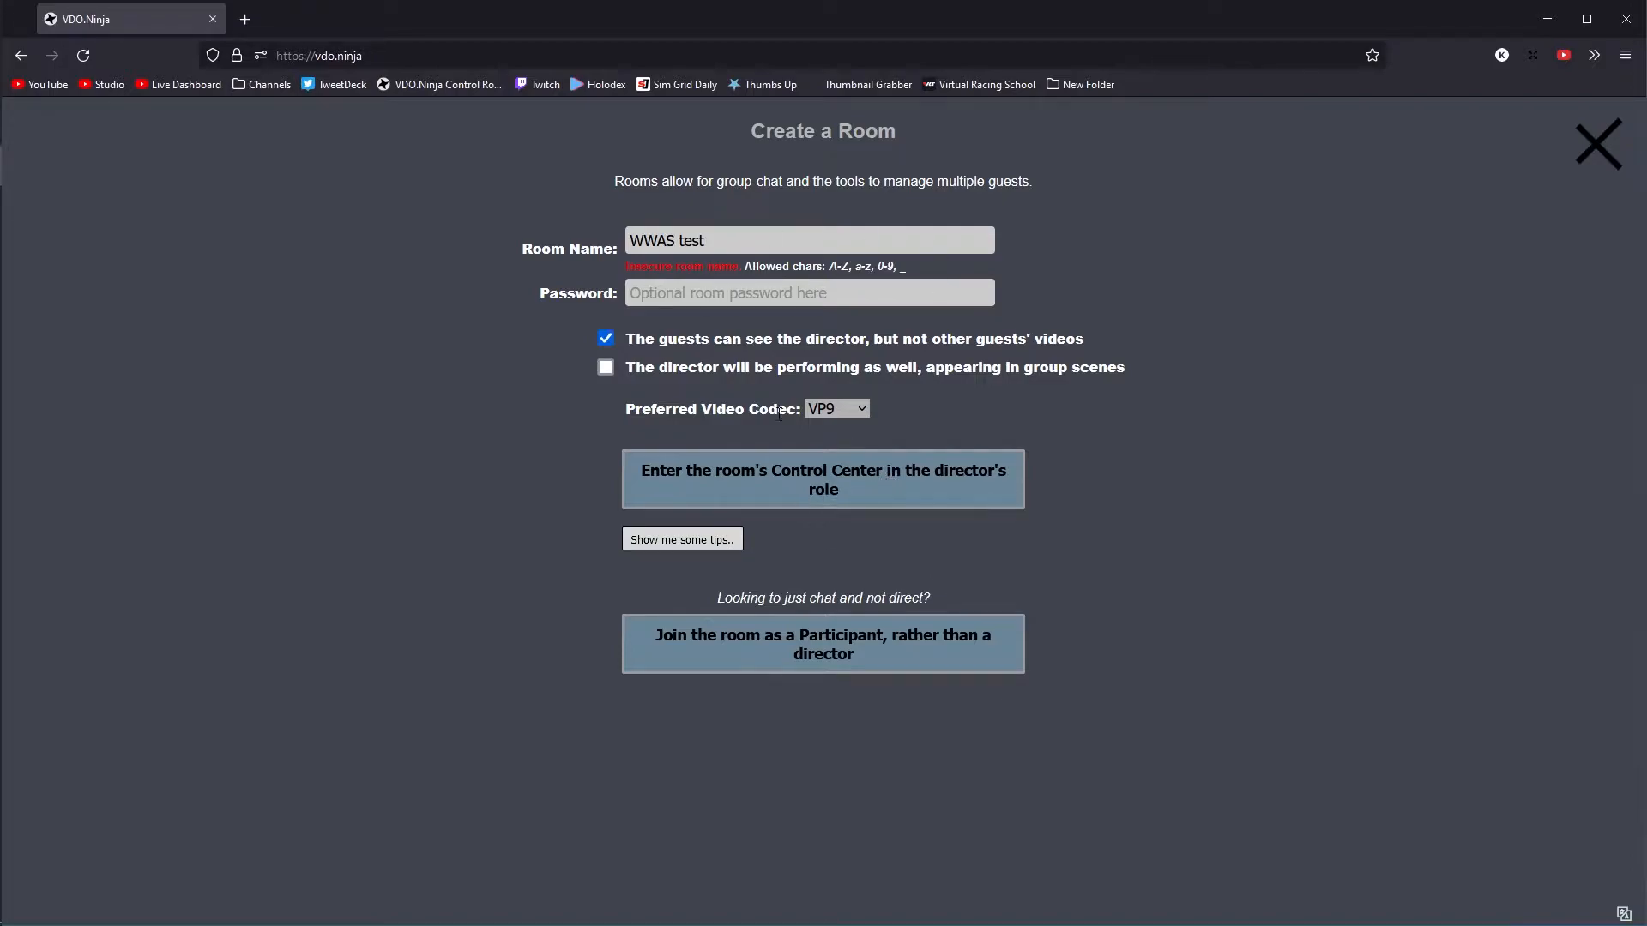
pyautogui.click(878, 501)
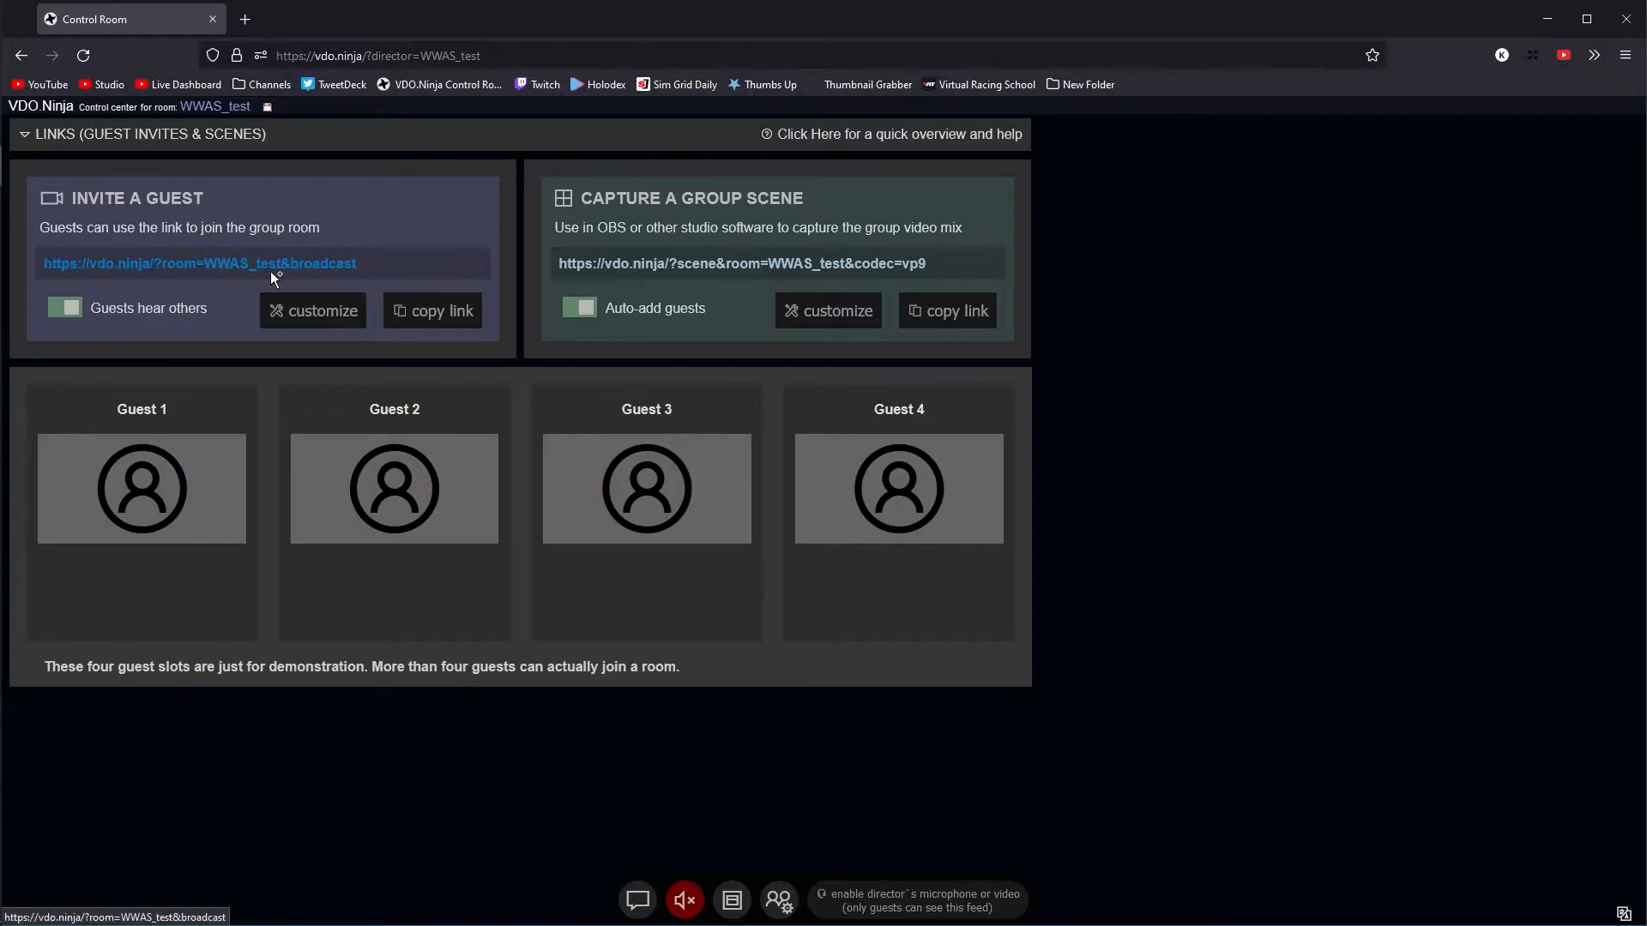
# - Customize the guest invite with "1080p60 Video if Available" and "Muted; director can unmute"
pyautogui.click(302, 324)
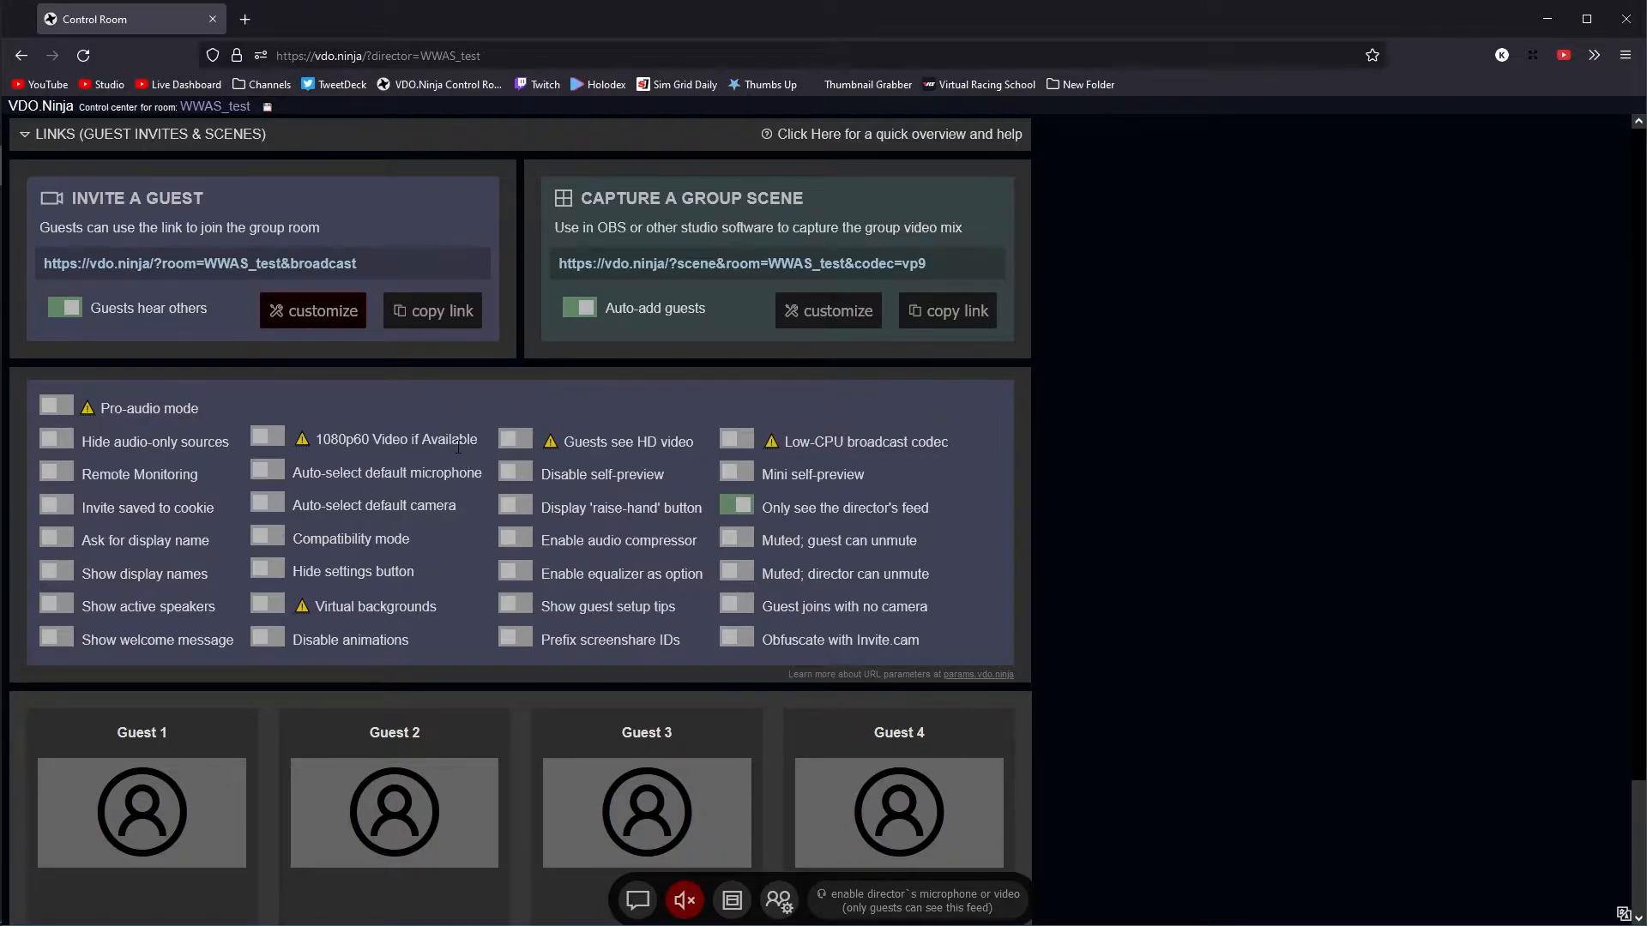
pyautogui.click(268, 439)
pyautogui.click(745, 580)
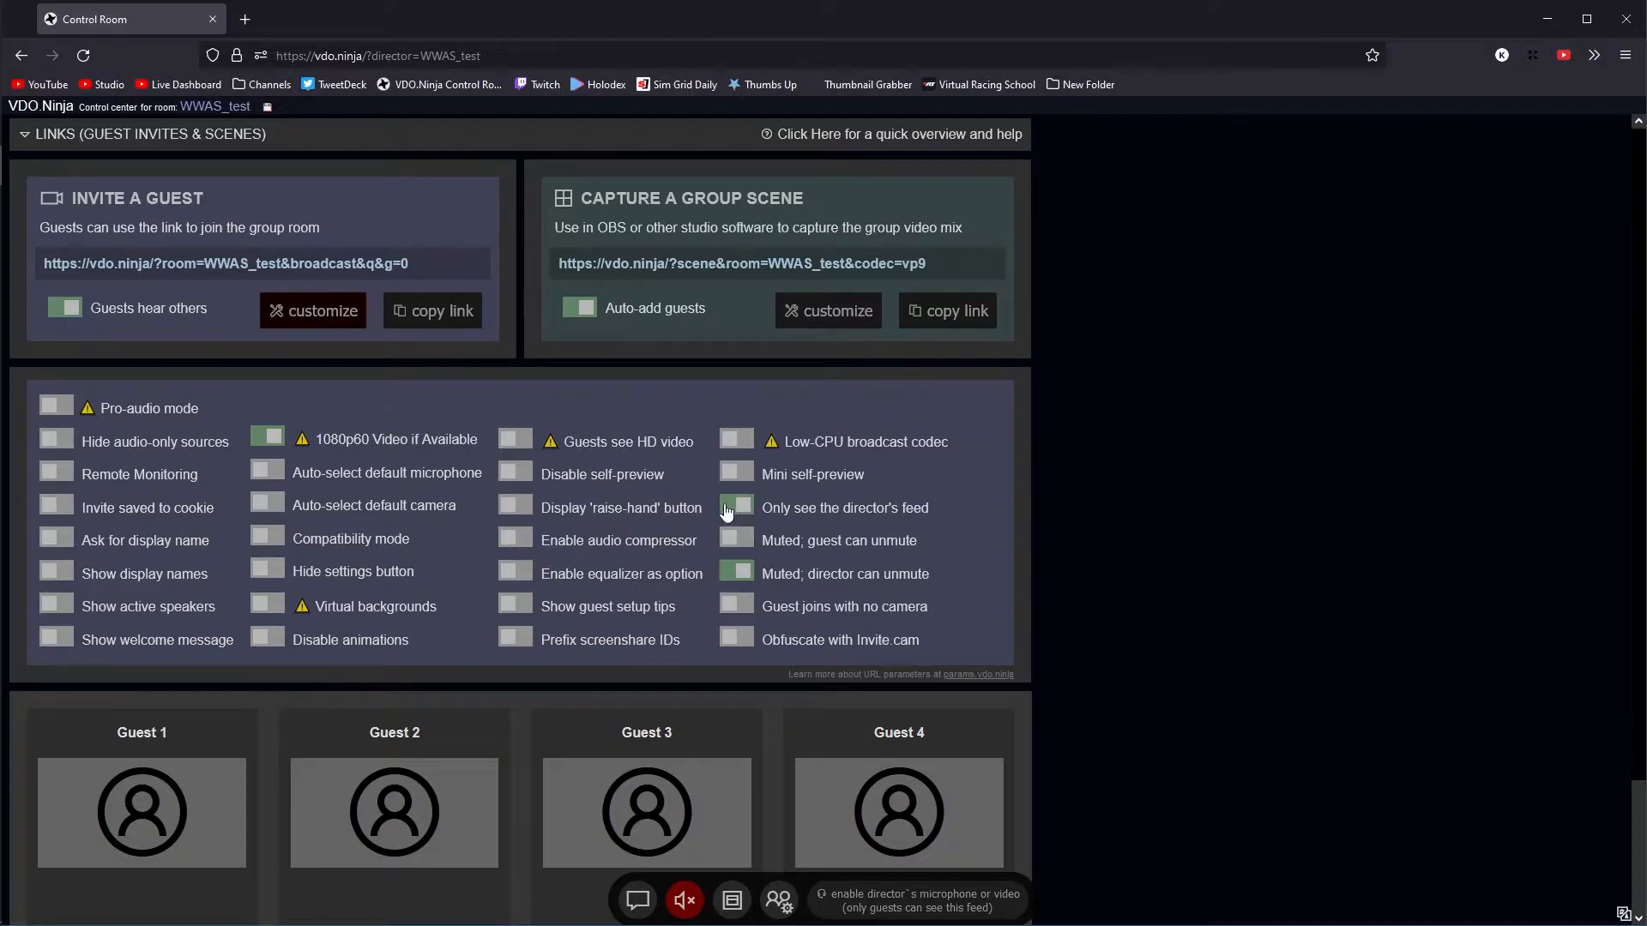
# - Copy the guest invite link of the room and open it in Chrome
pyautogui.click(237, 269)
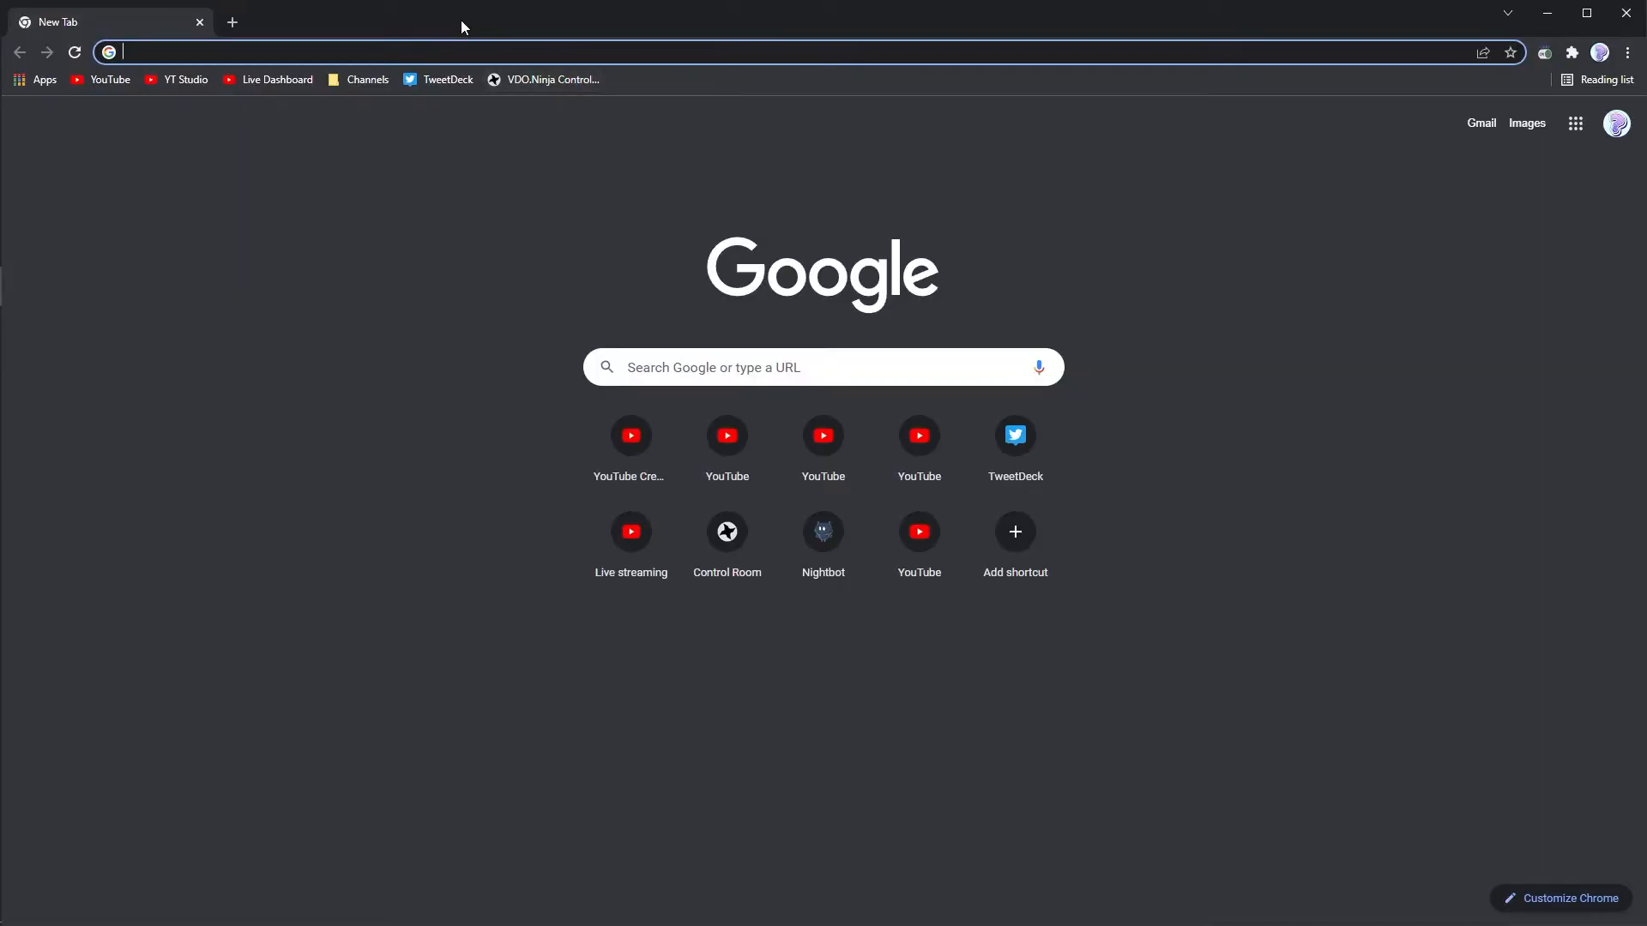
pyautogui.click(427, 53)
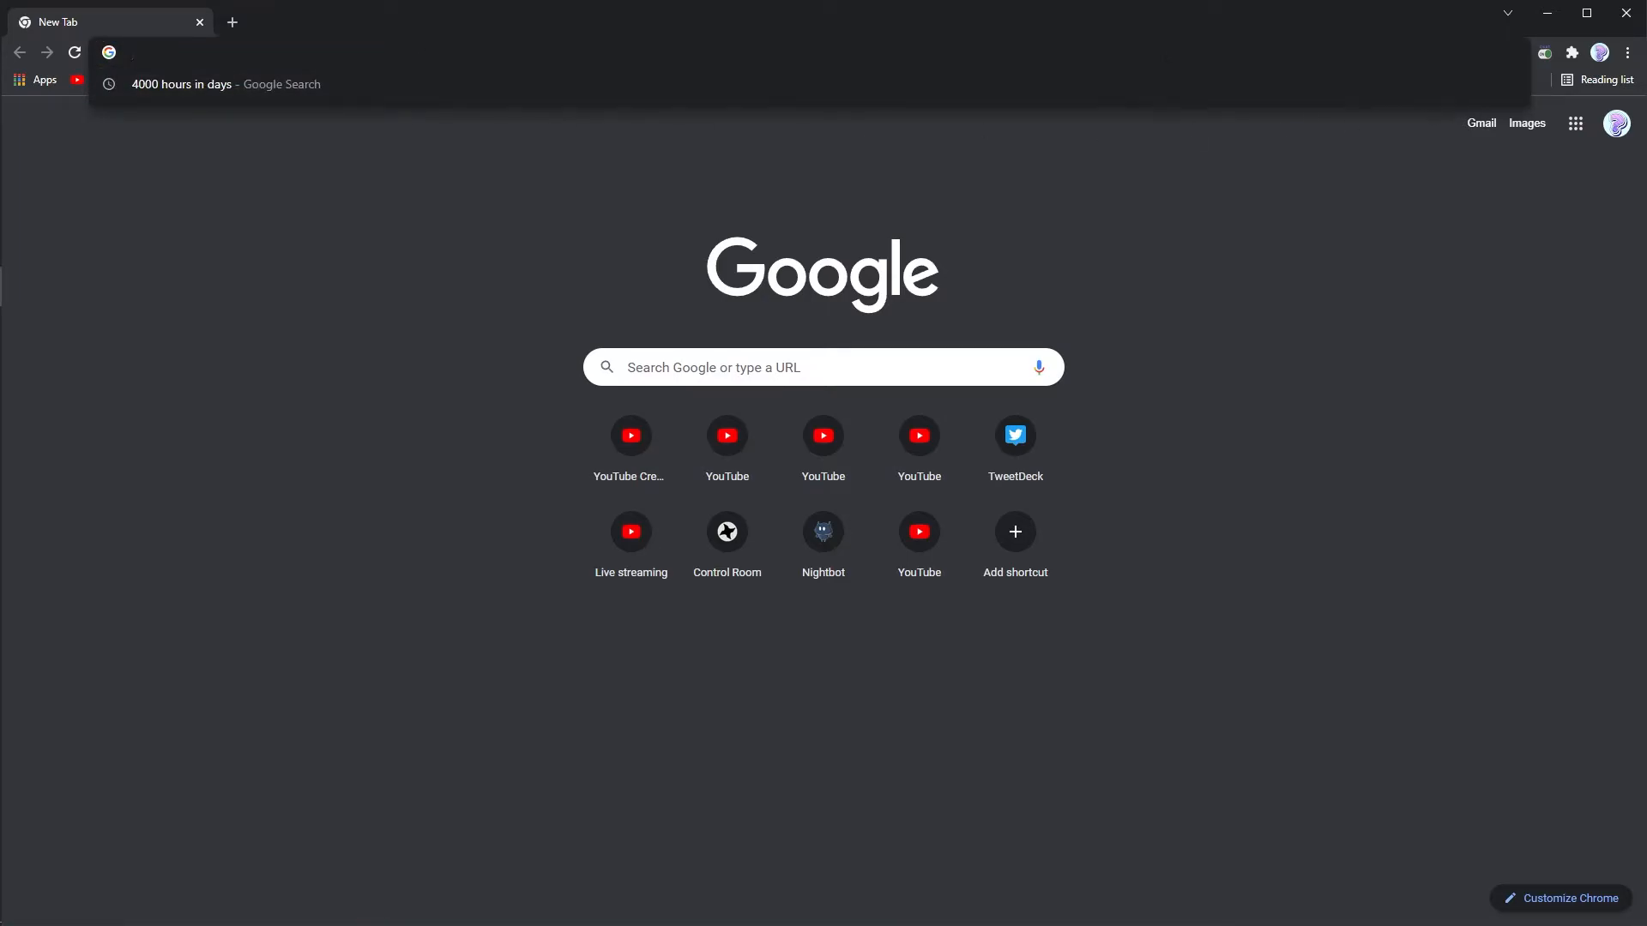
pyautogui.hotkey('ctrl', 'v')
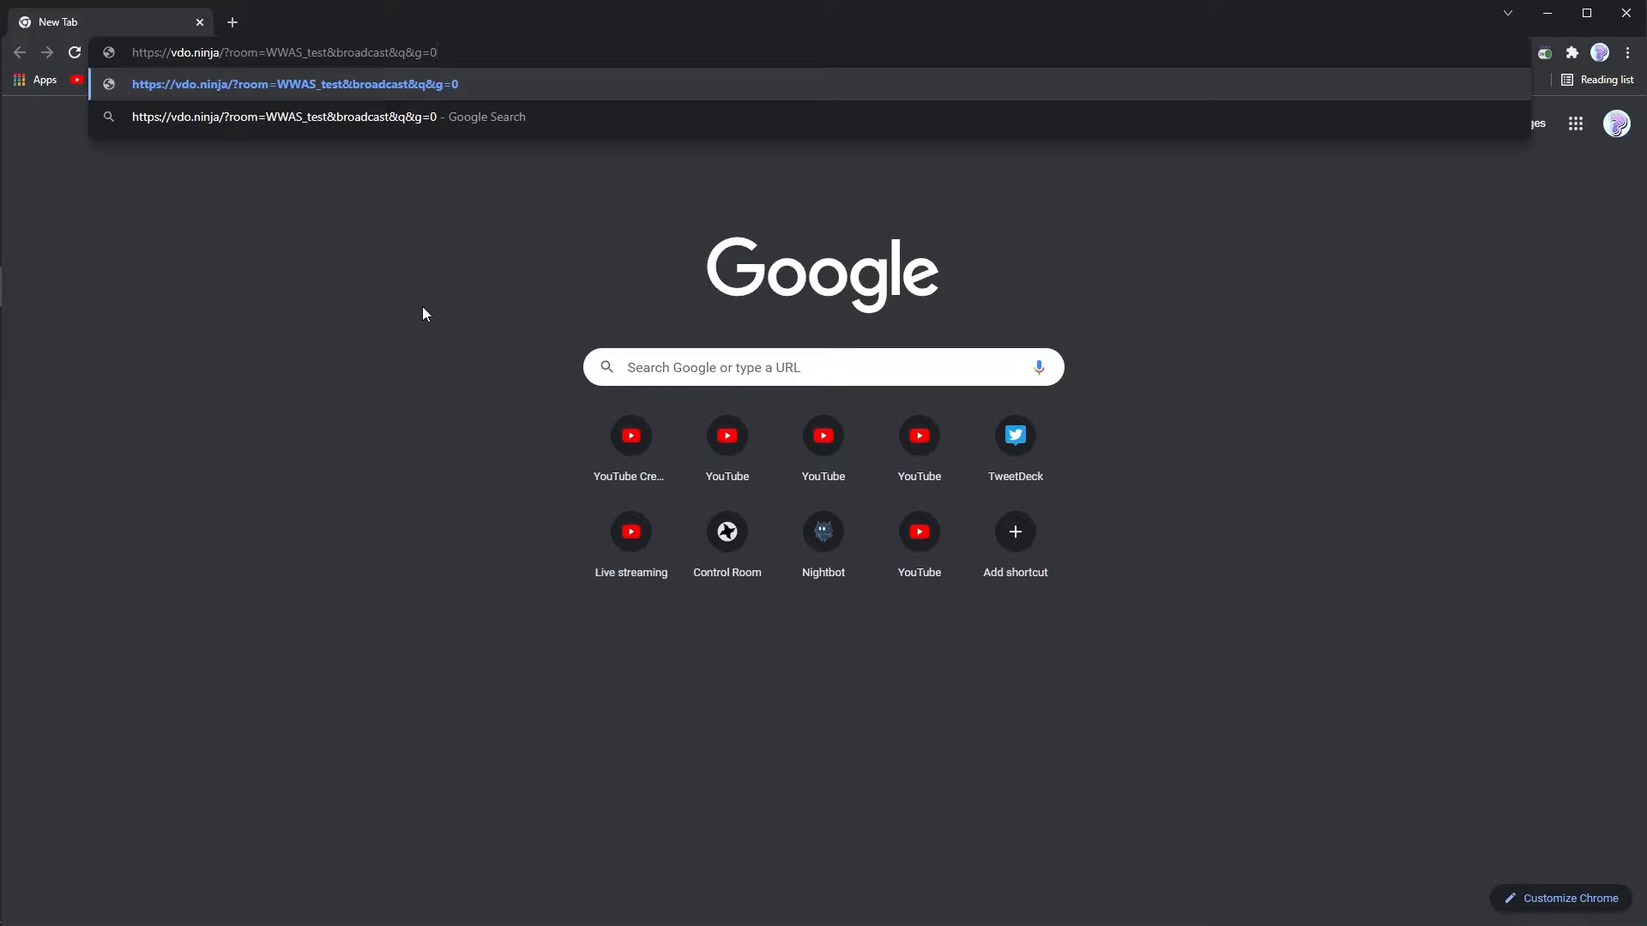
pyautogui.press('Return')
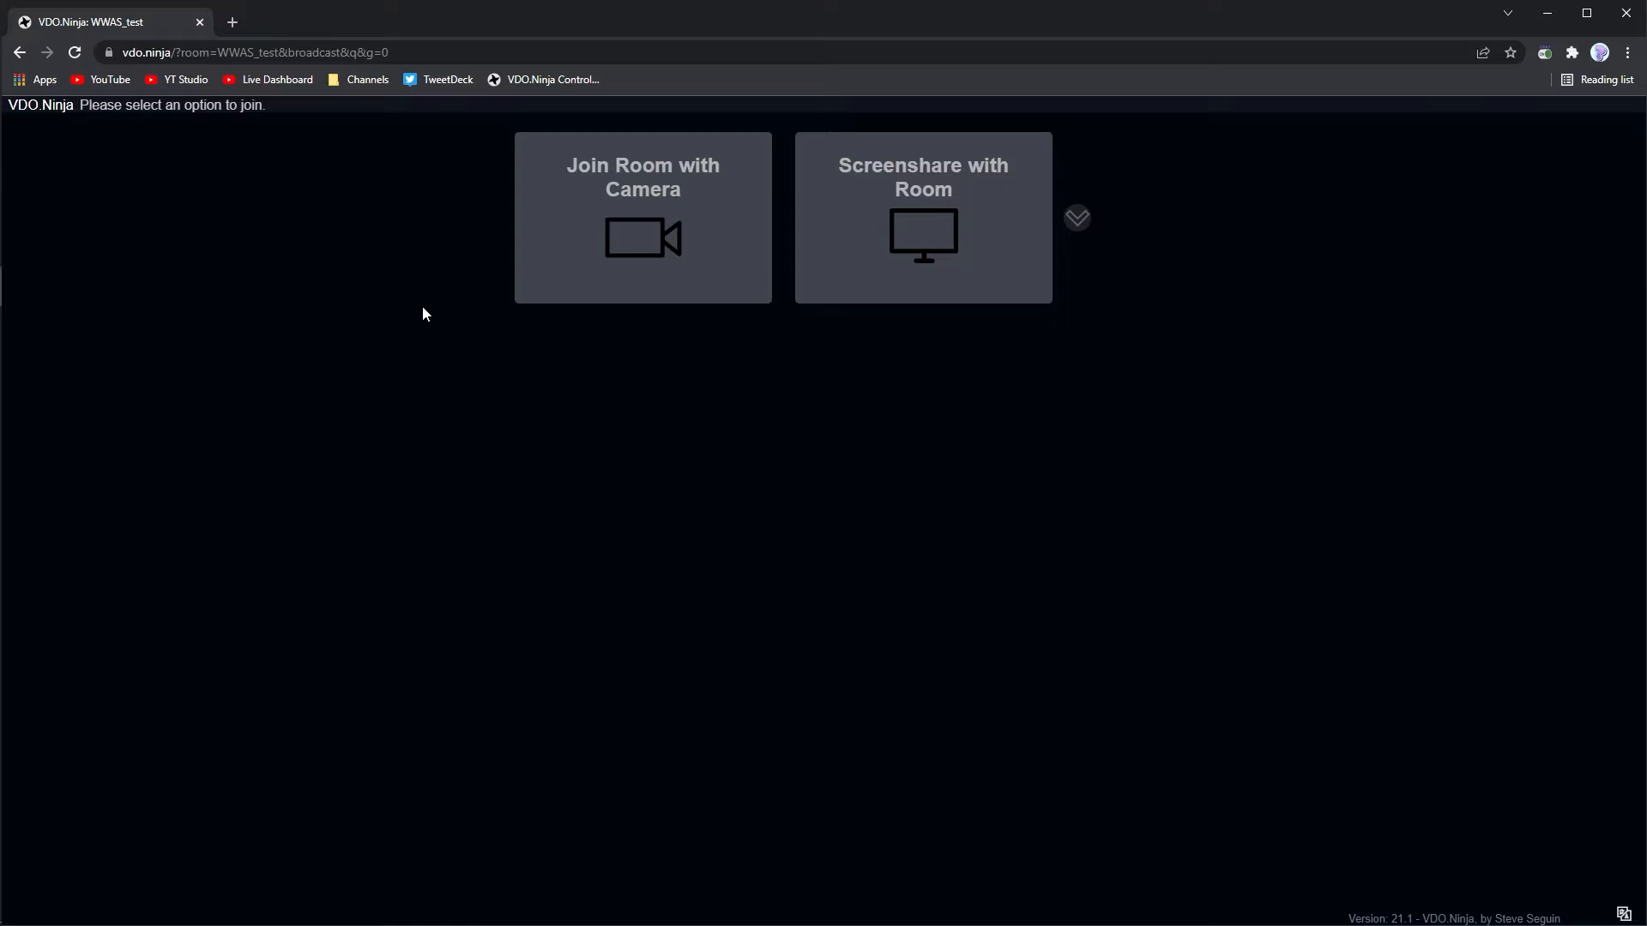
# - Choose to join the room with a camera and set the video source to VTubeStudioCam
pyautogui.click(623, 267)
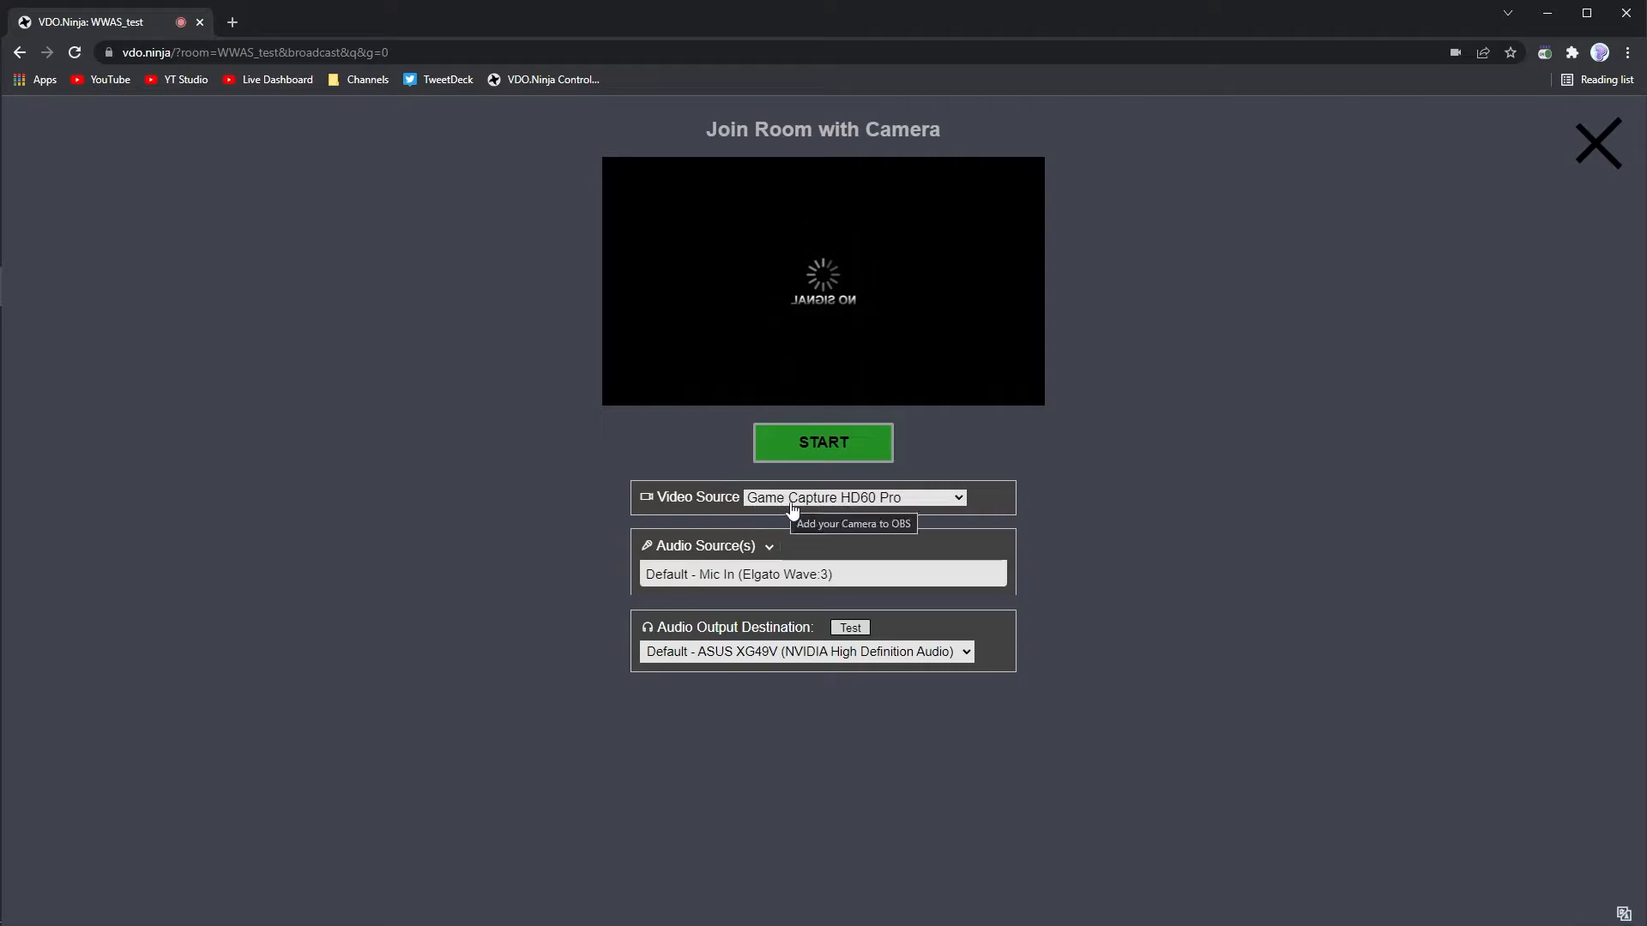
pyautogui.click(792, 504)
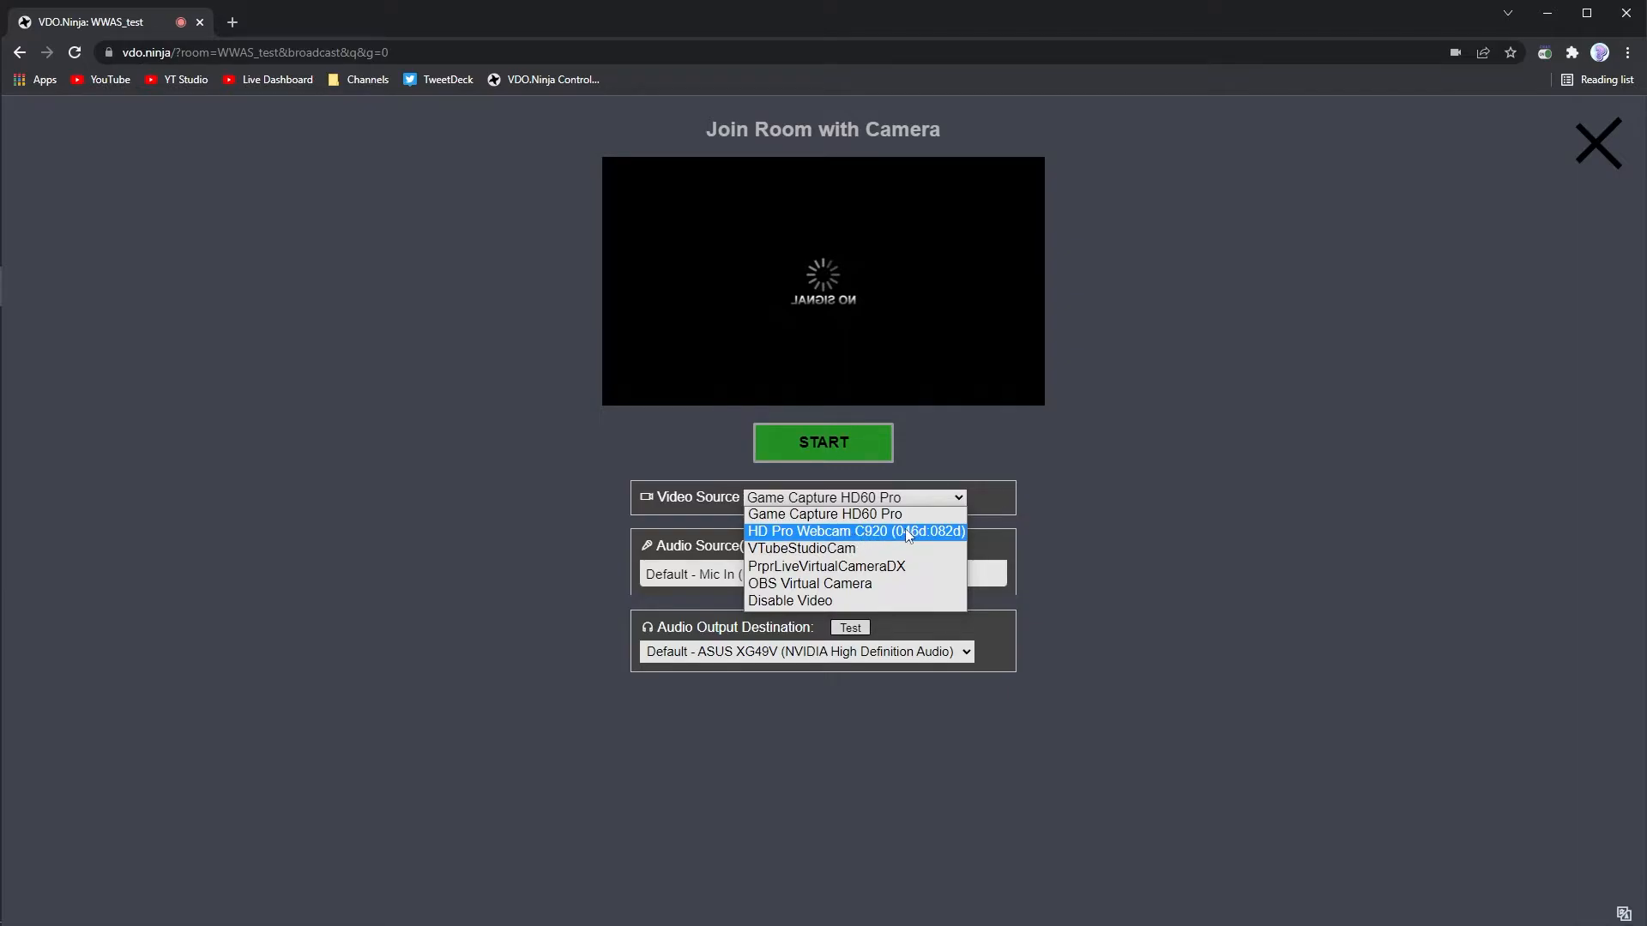
pyautogui.click(1117, 553)
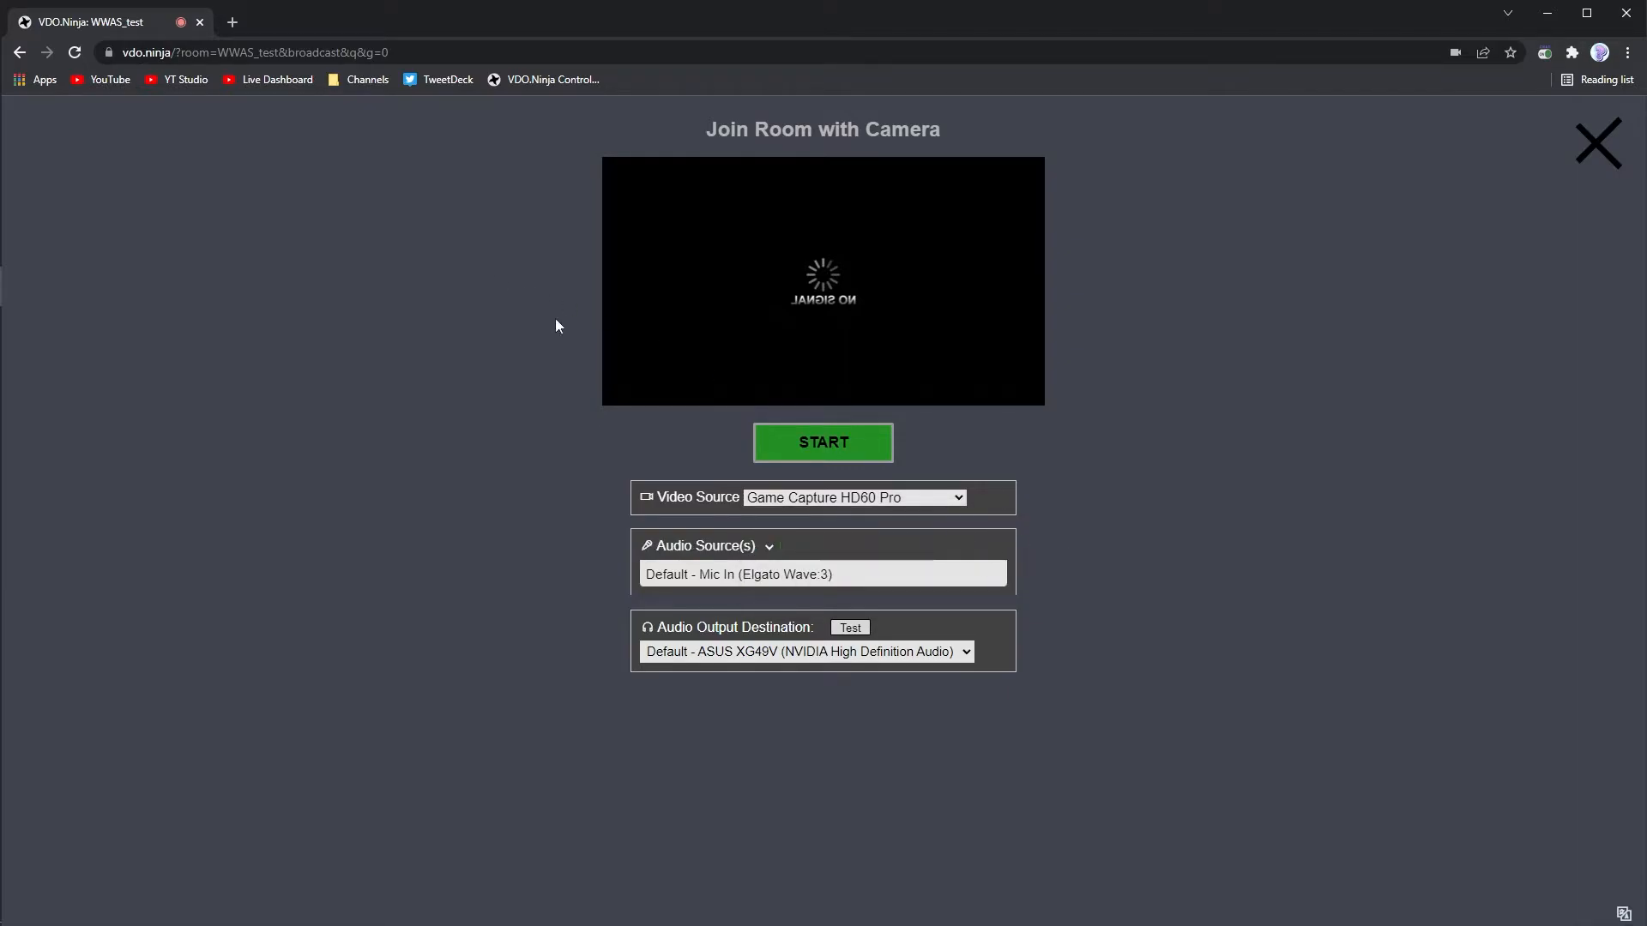
pyautogui.click(831, 506)
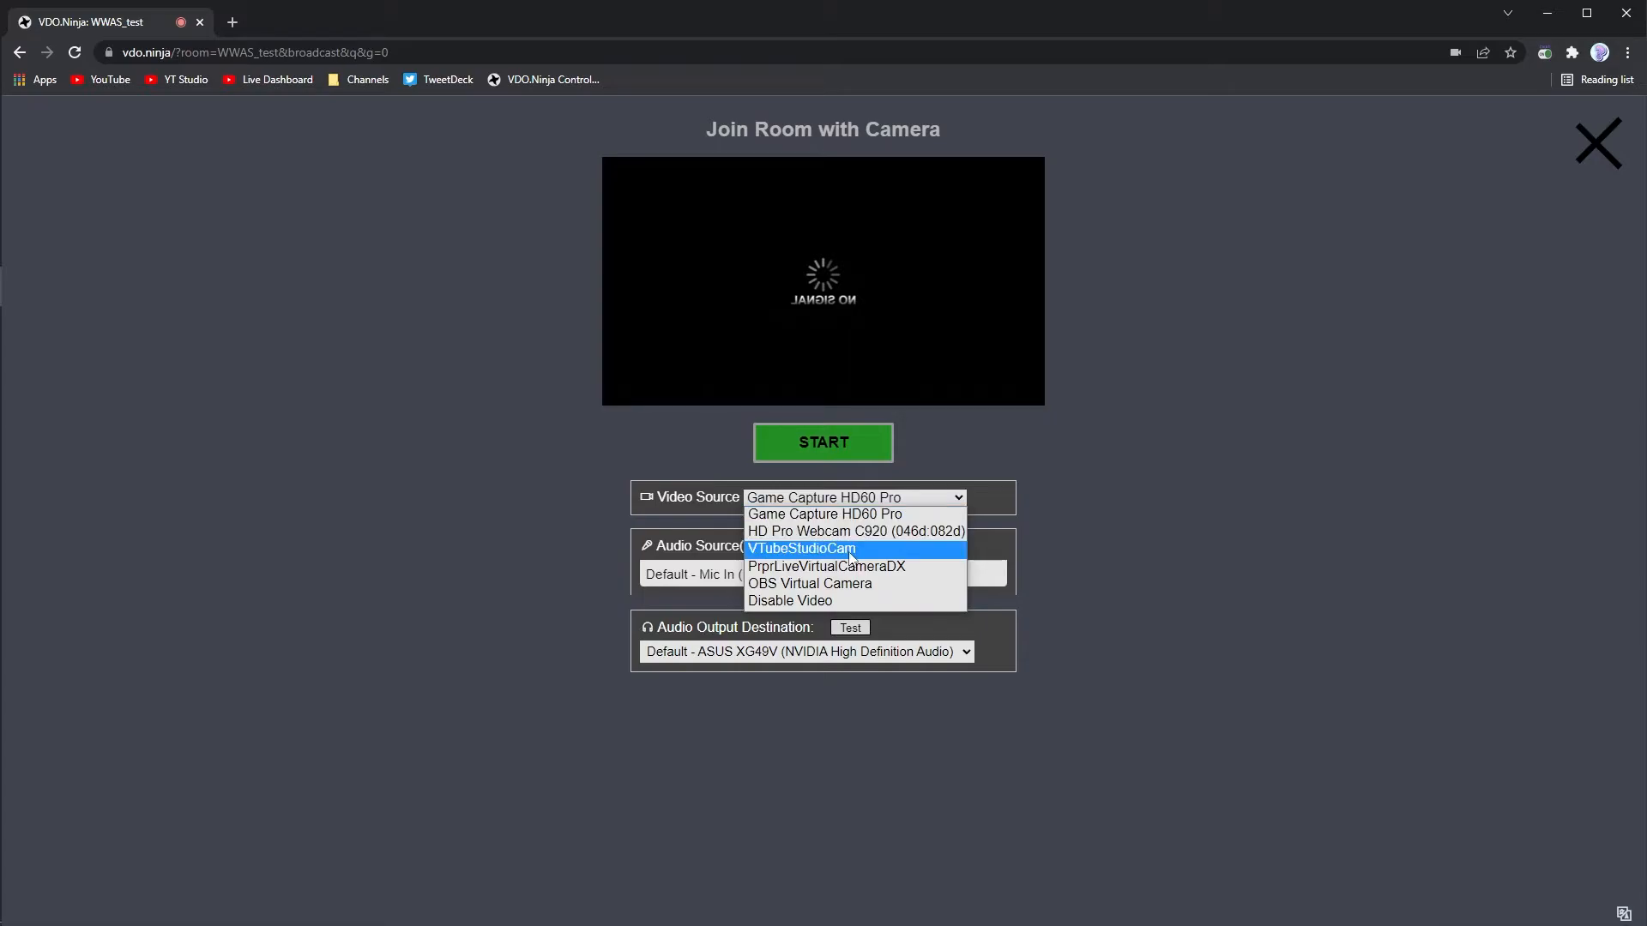
pyautogui.click(852, 557)
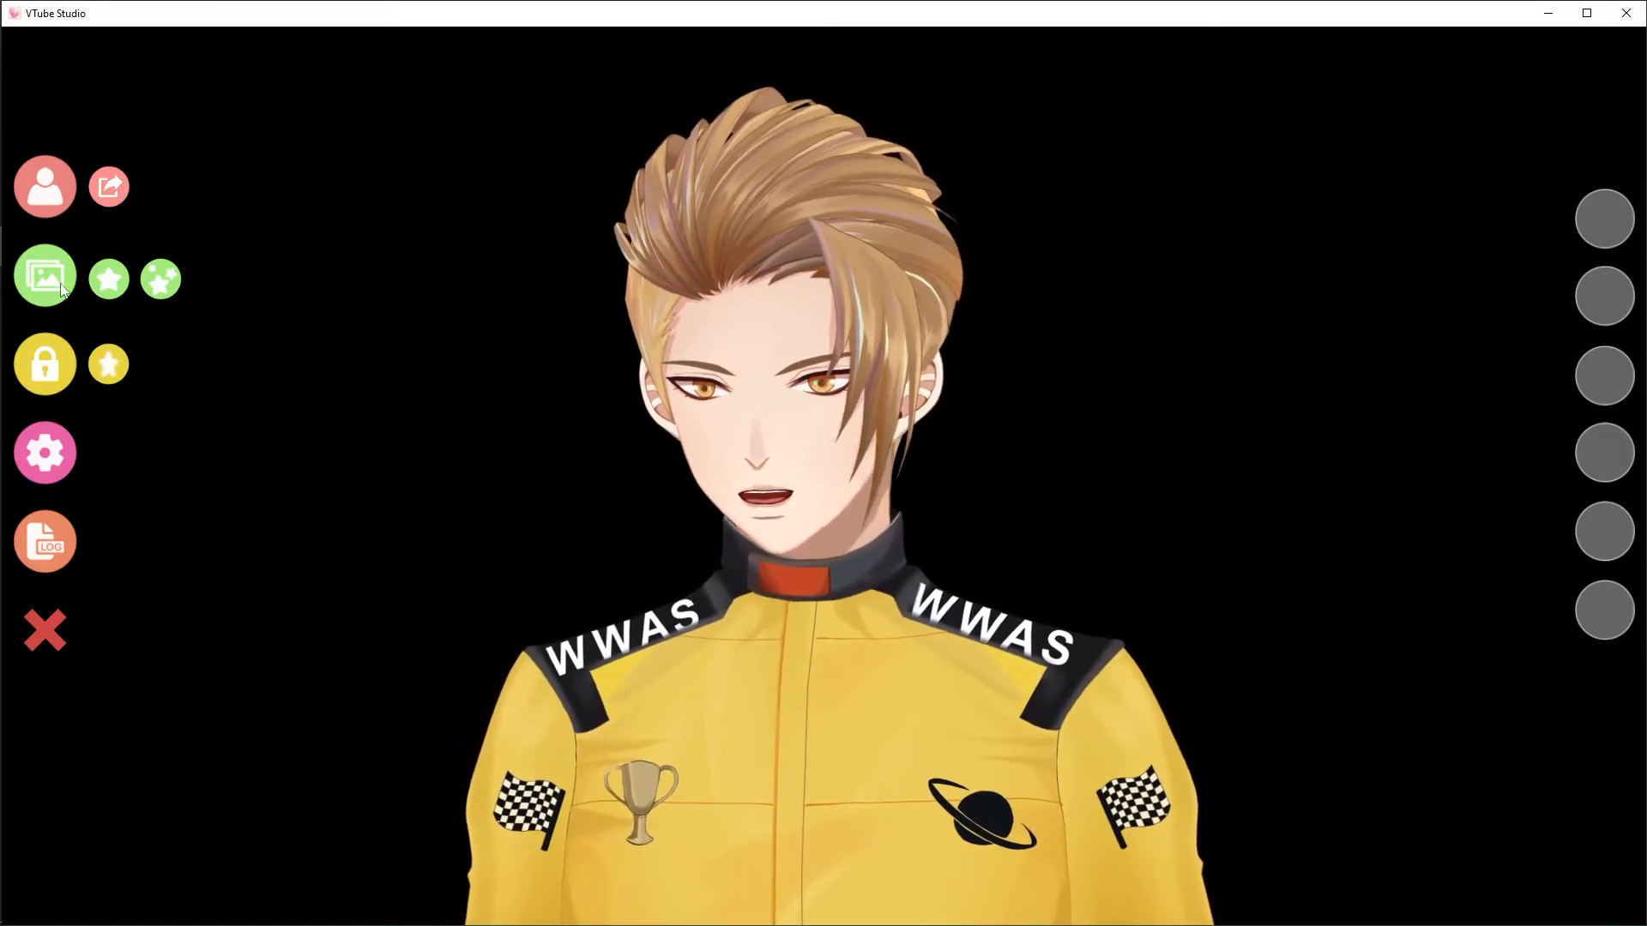
# - In VTube Studio, apply the ColorPicker background and set its colour to pure green #00FF00
pyautogui.click(71, 286)
pyautogui.scroll(-10, 574, 610)
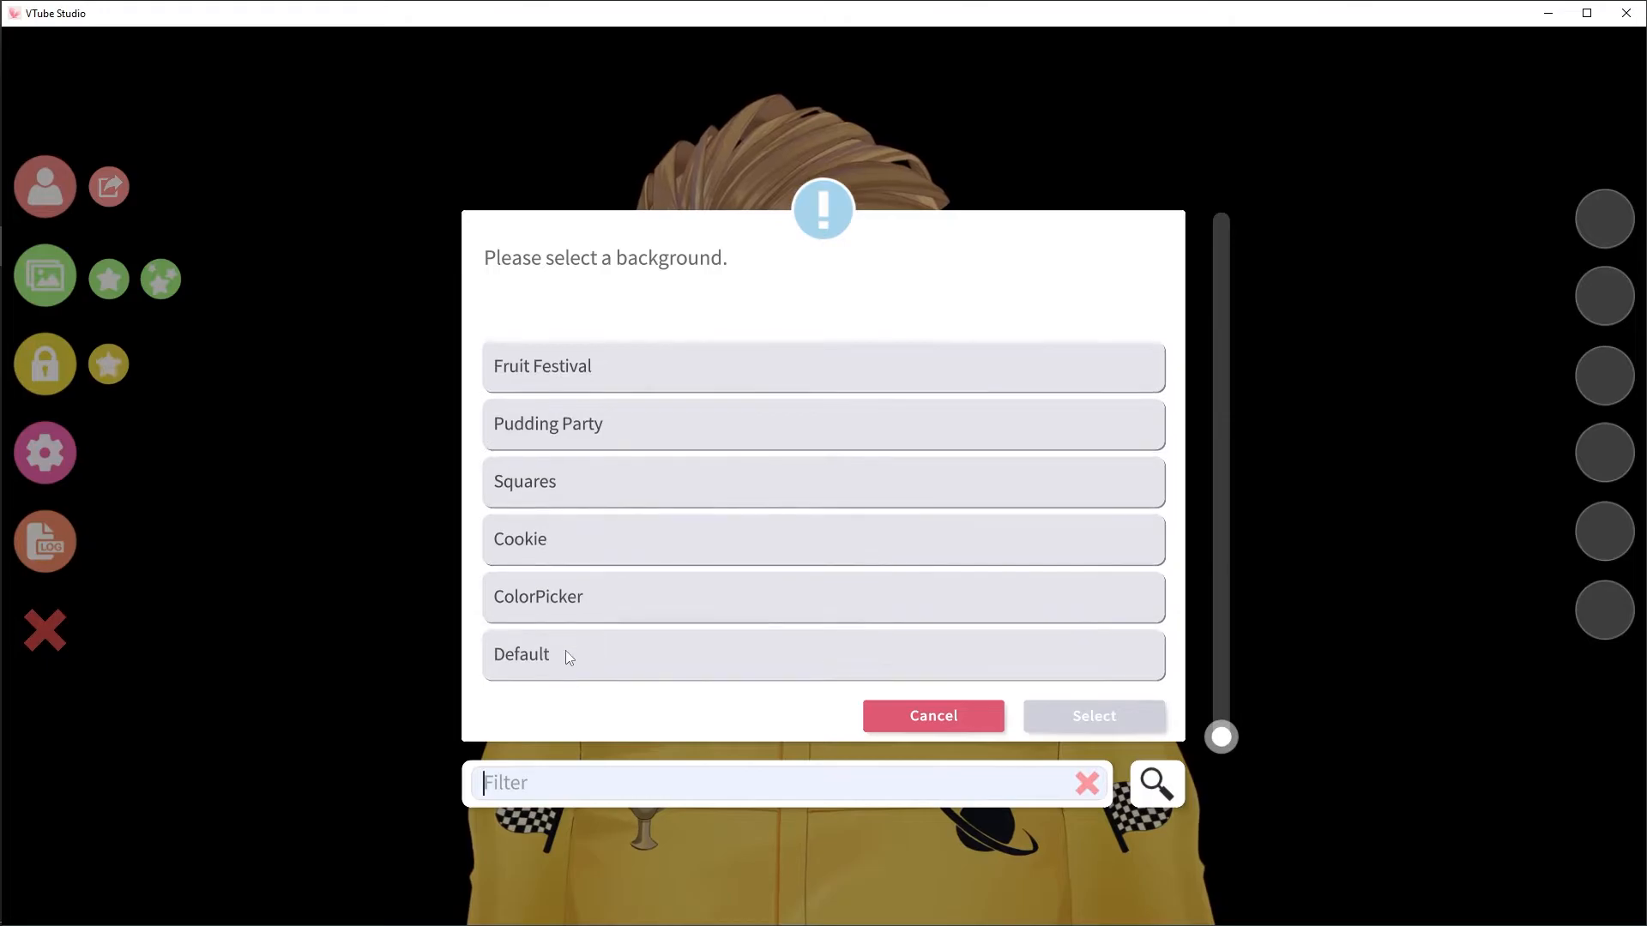
pyautogui.click(564, 614)
pyautogui.click(1059, 717)
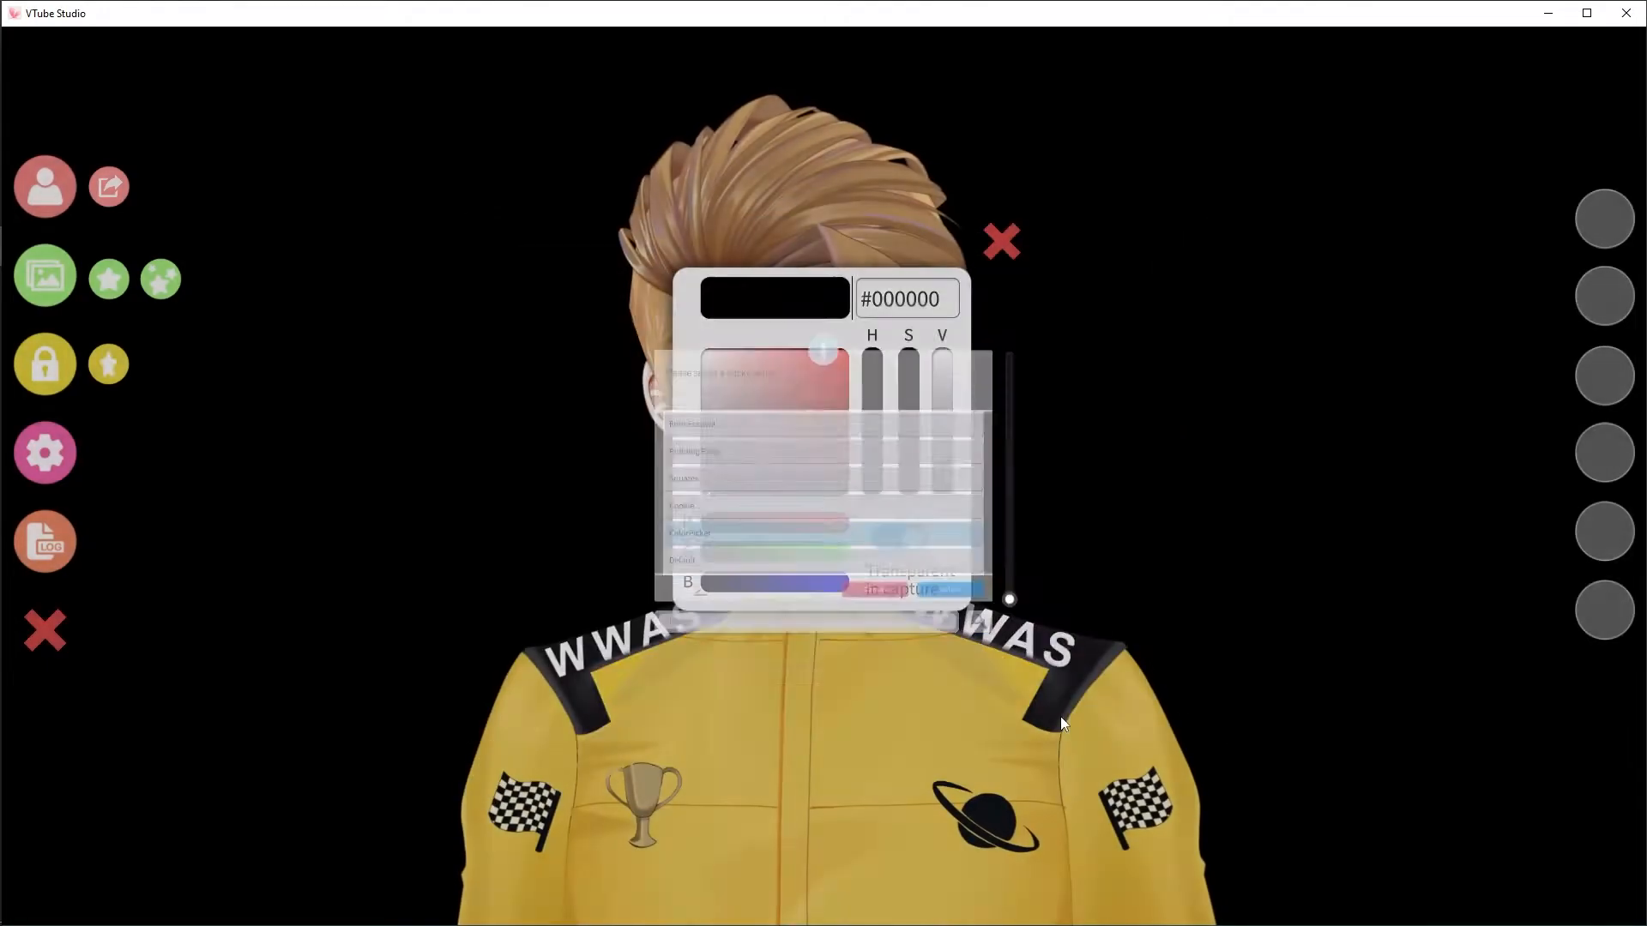
pyautogui.moveTo(825, 552); pyautogui.dragTo(856, 552)
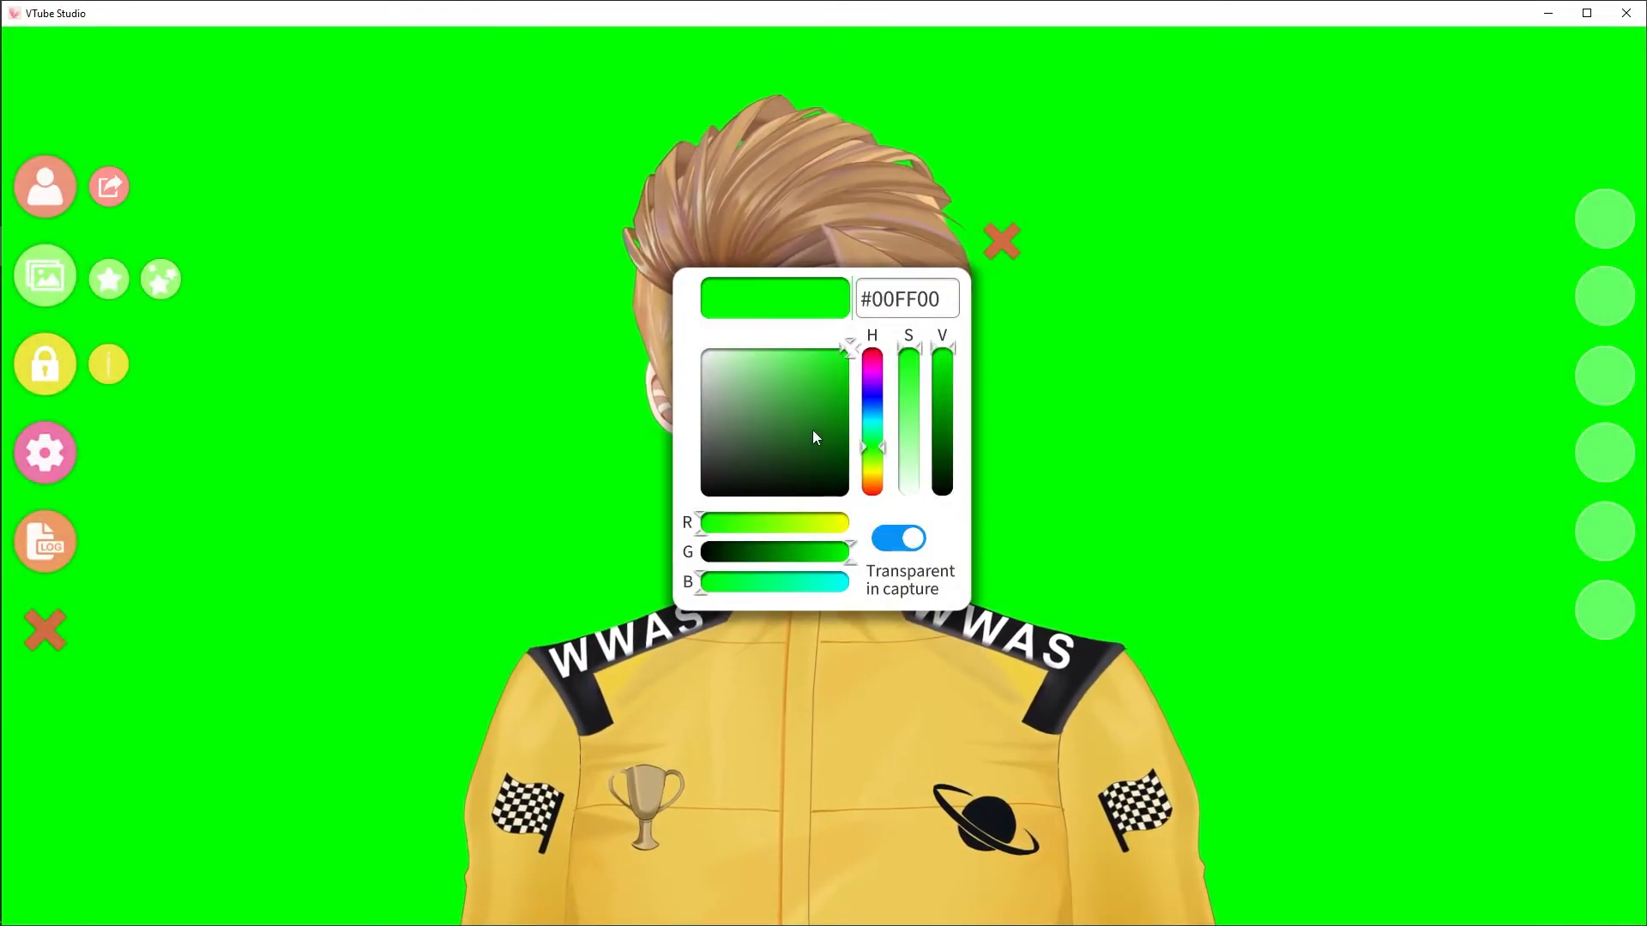
pyautogui.click(1002, 243)
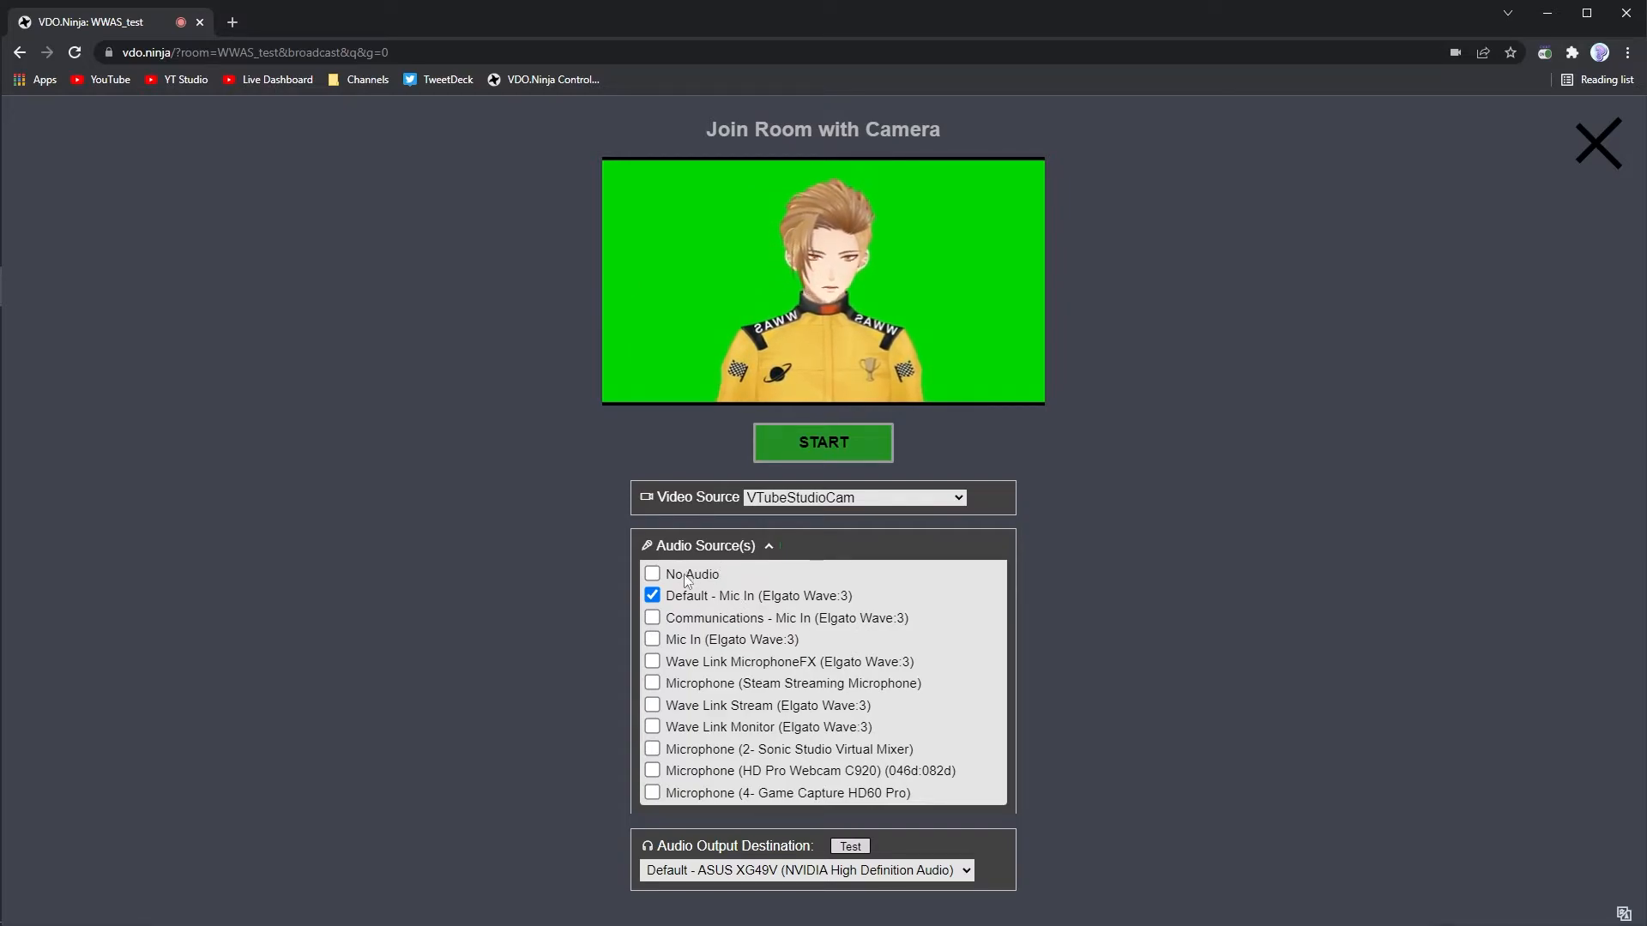
# - Back in the Chrome guest page, set the audio source to No Audio and keep the default audio output destination
pyautogui.click(653, 576)
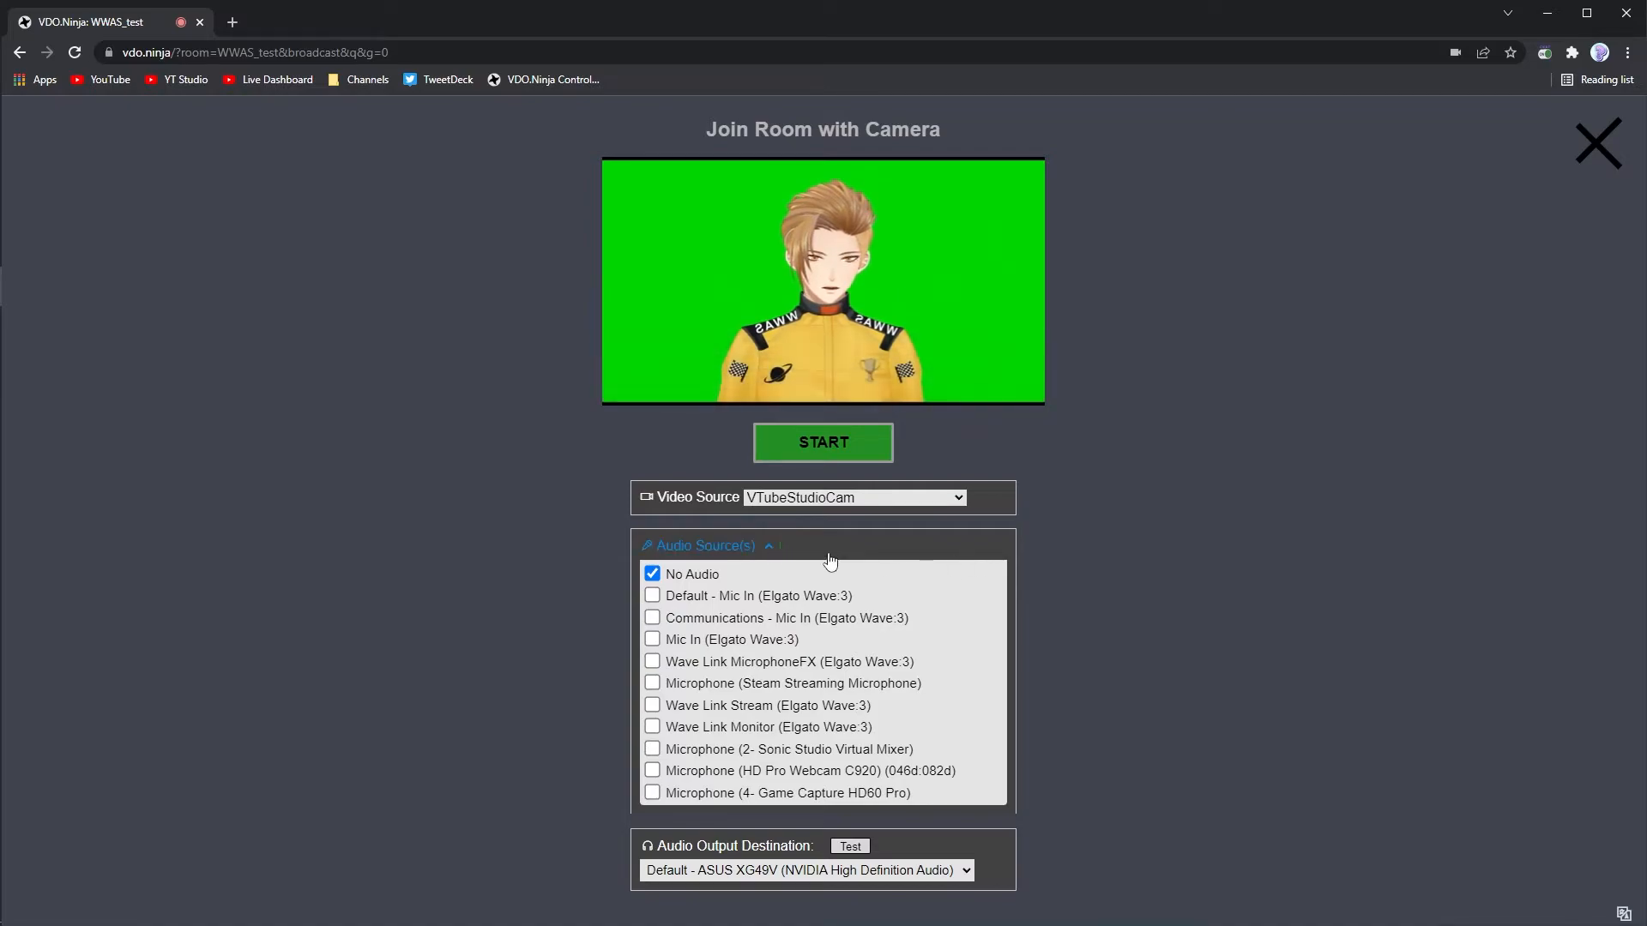
pyautogui.click(780, 550)
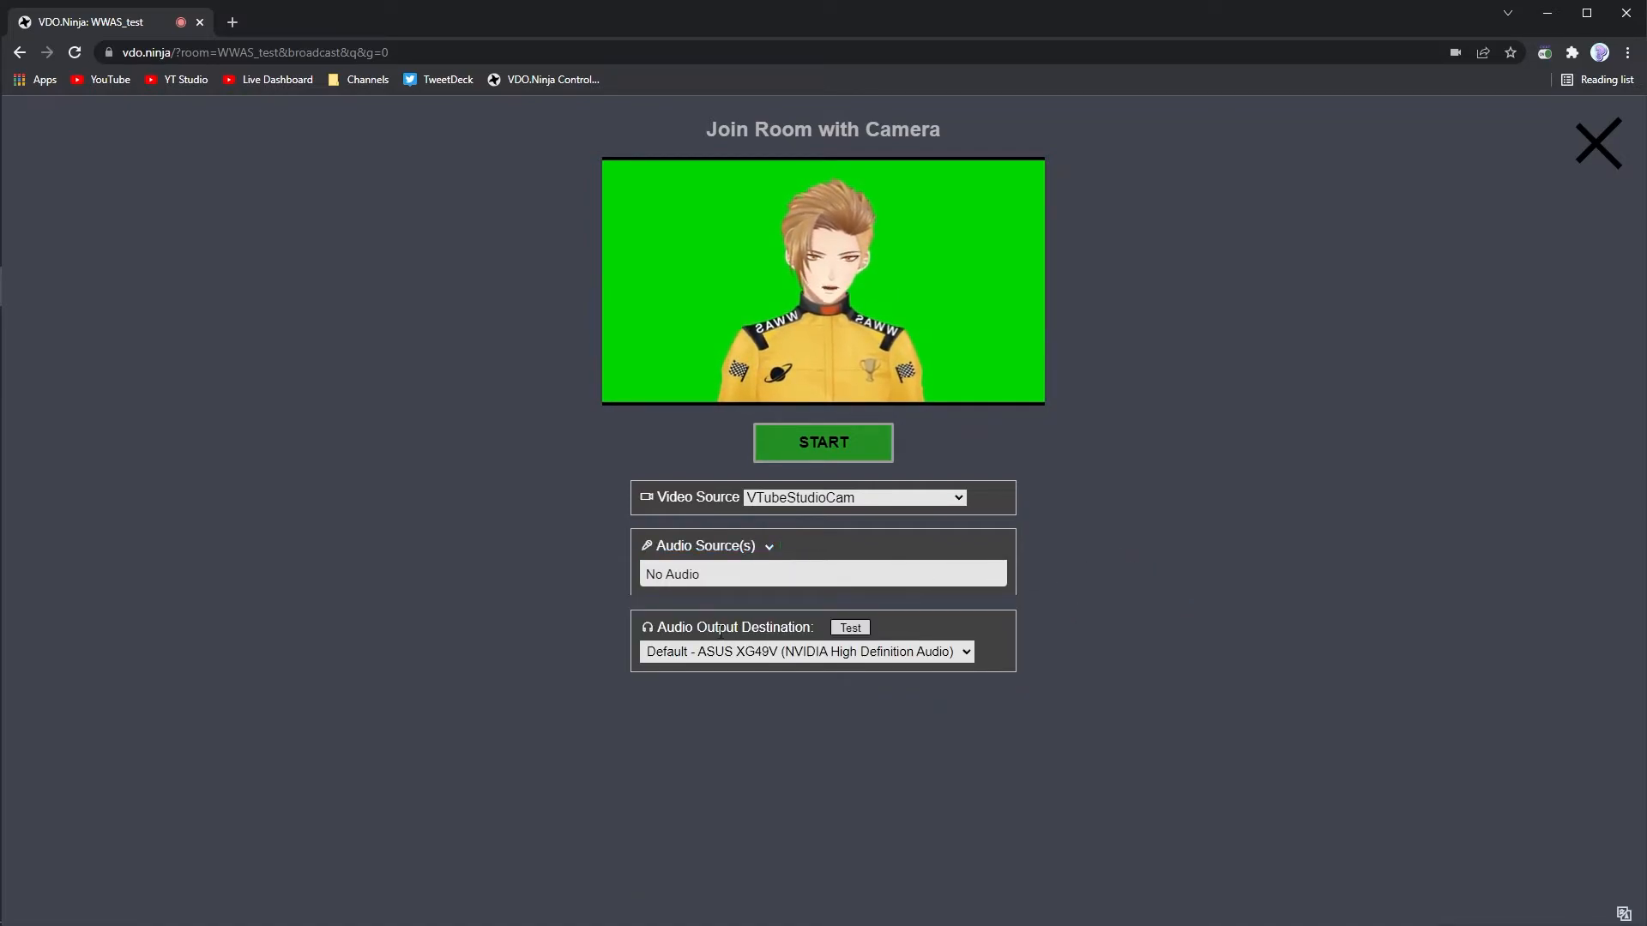
pyautogui.click(854, 659)
pyautogui.click(861, 660)
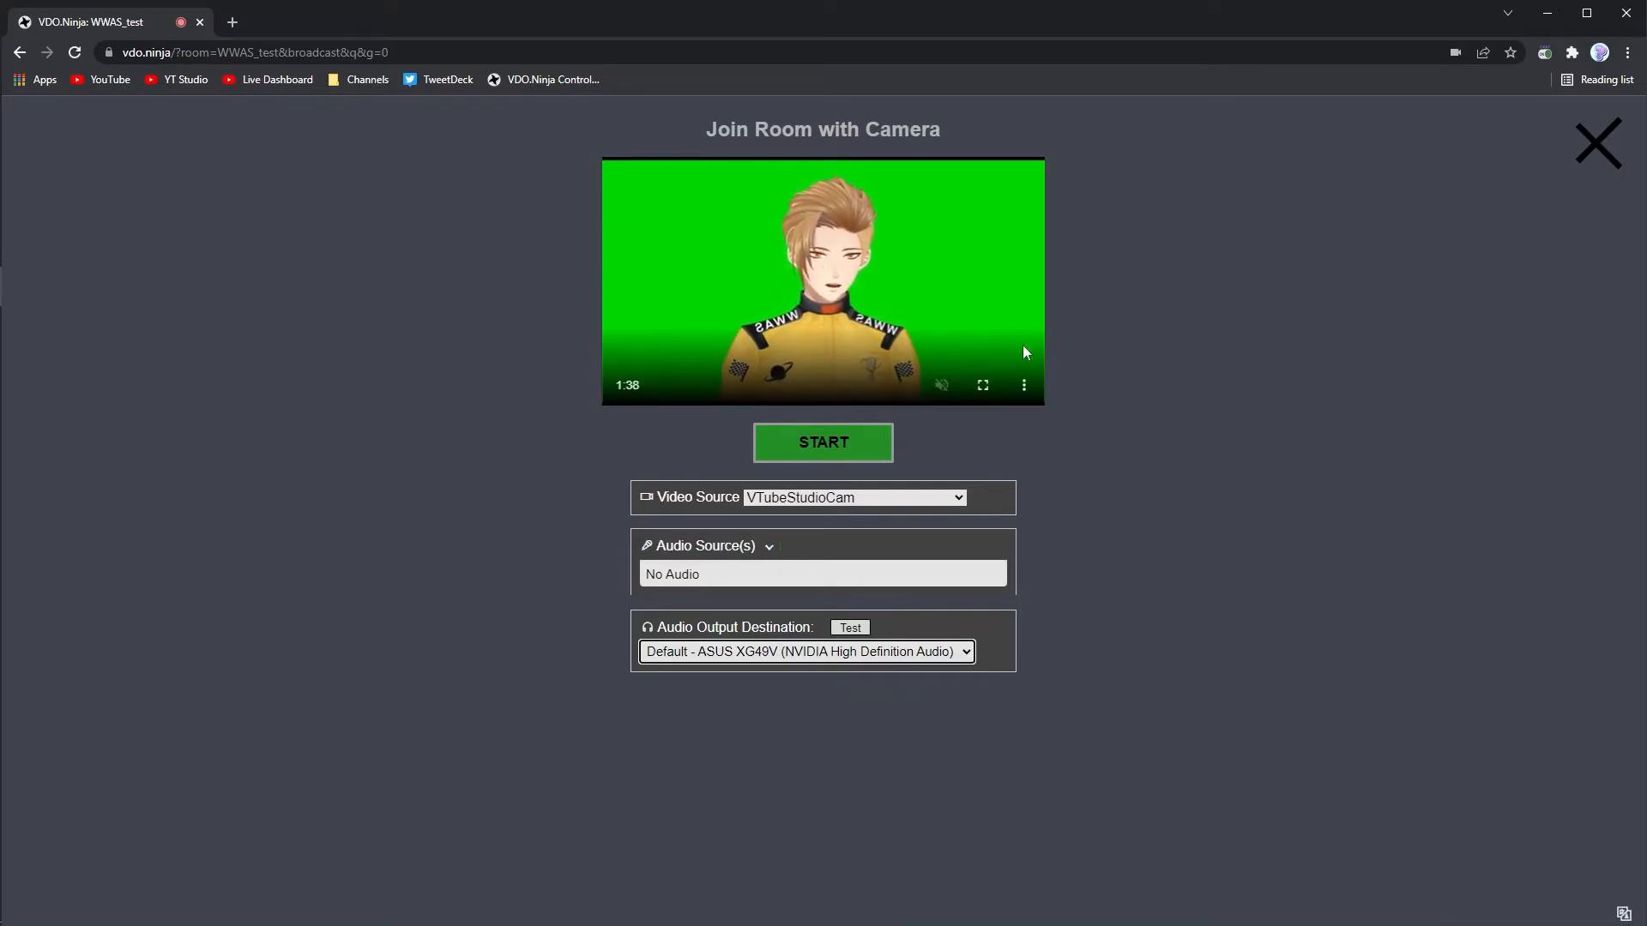
# - Flip the avatar's camera preview with the Mirror option, toggling it several times to compare both orientations
pyautogui.rightClick(932, 278)
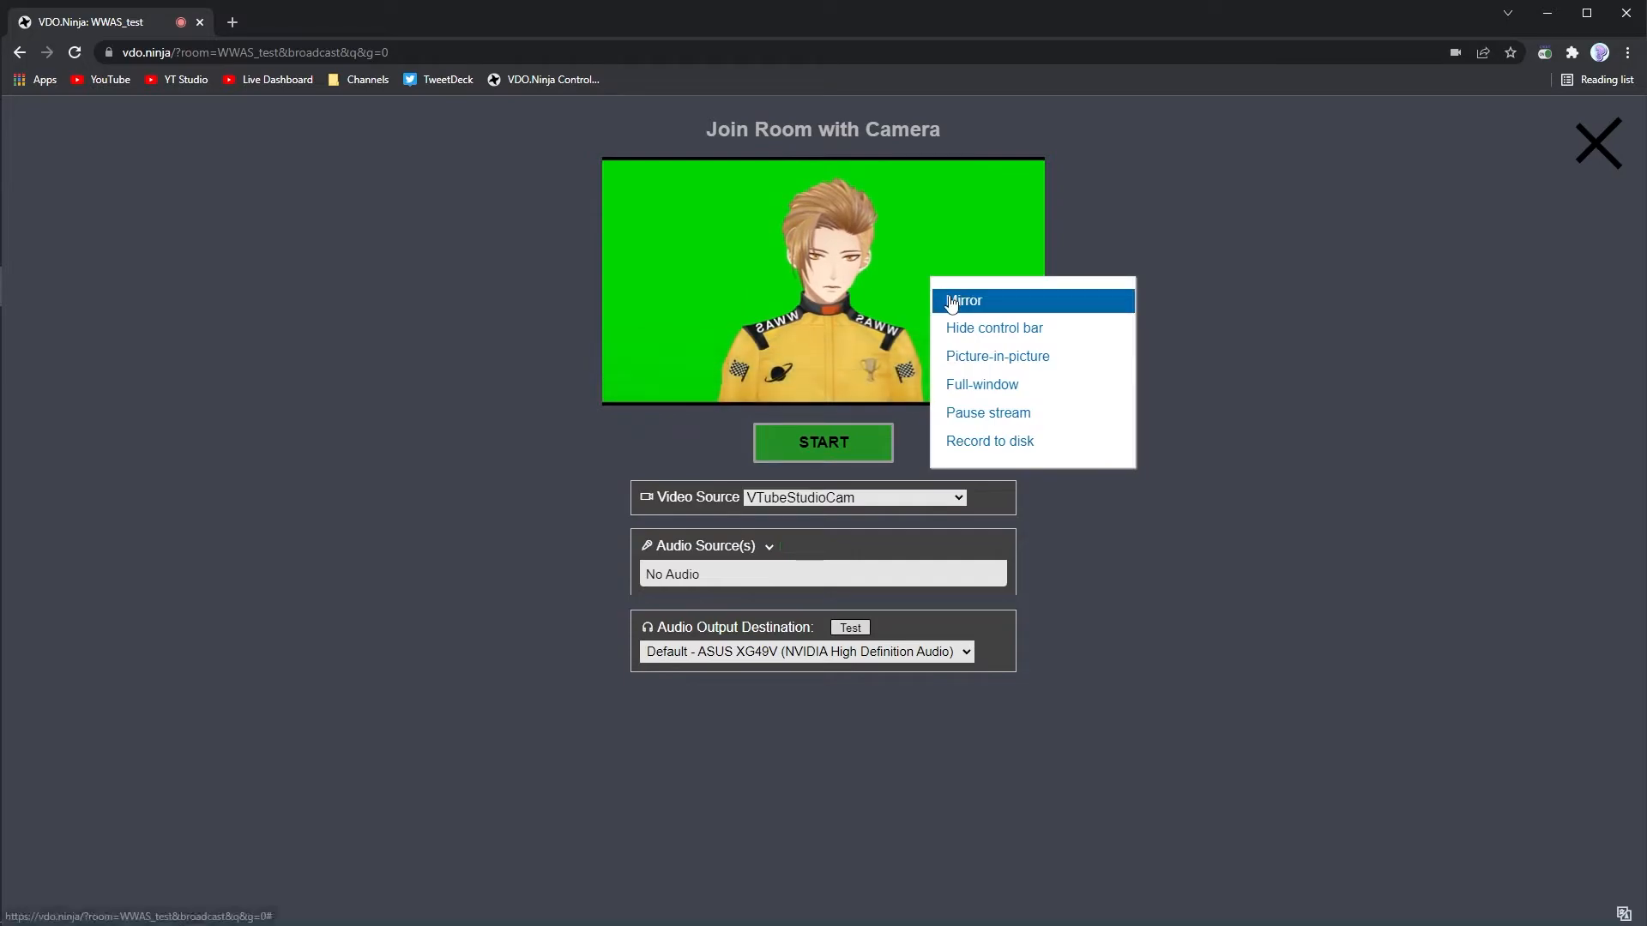
pyautogui.click(949, 302)
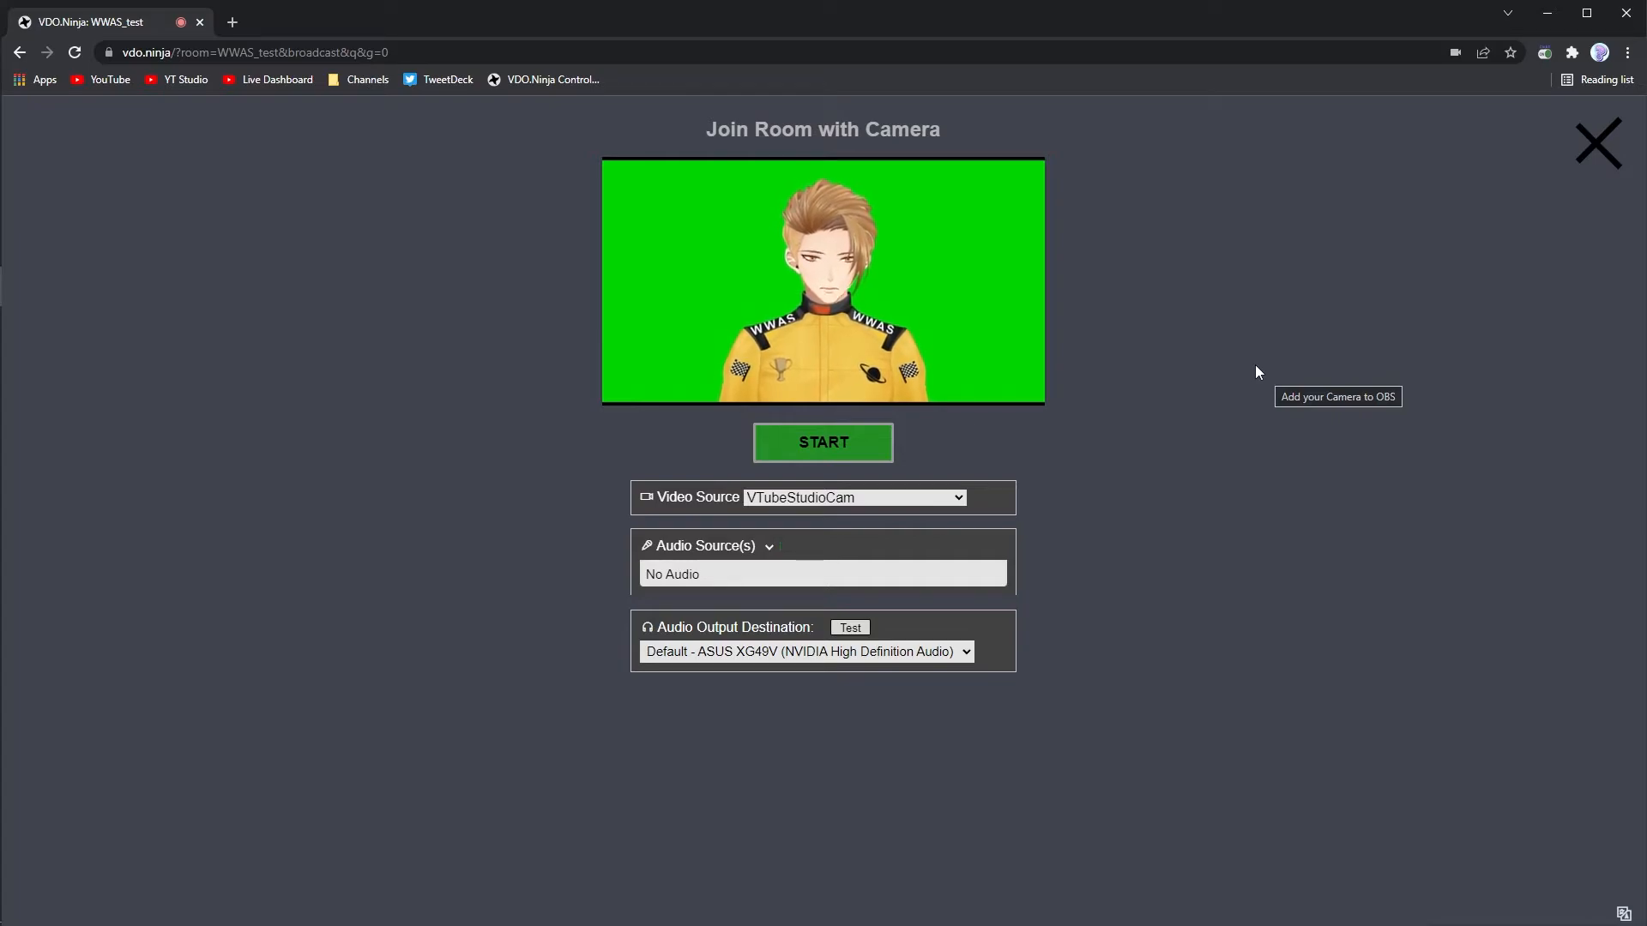
pyautogui.moveTo(651, 296)
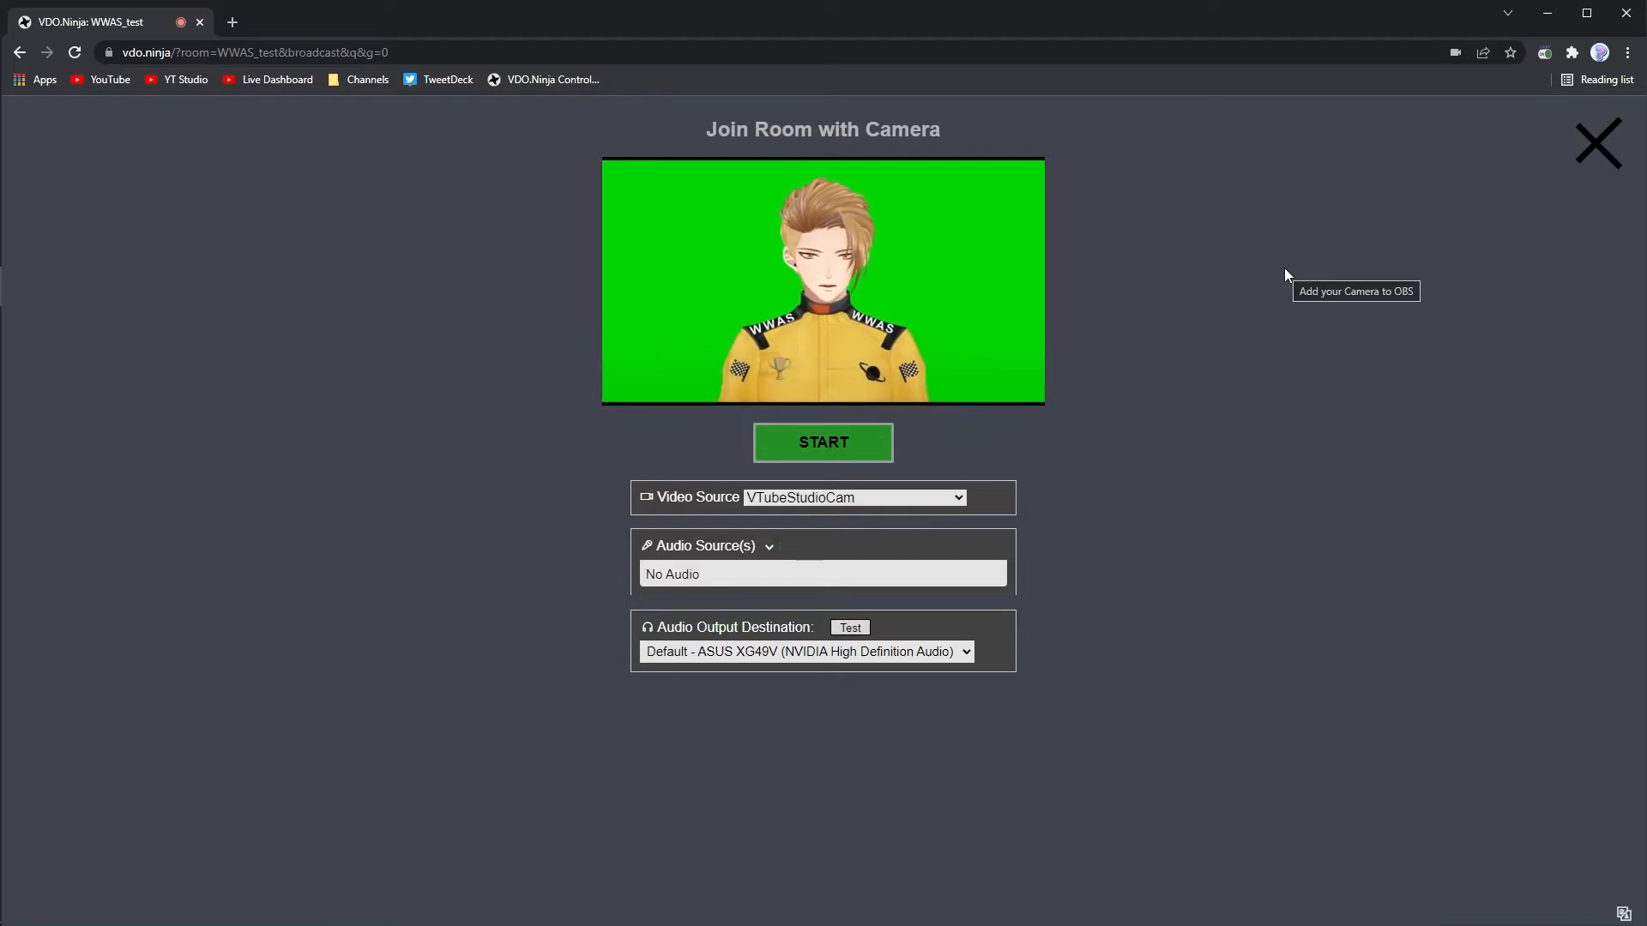
pyautogui.rightClick(882, 272)
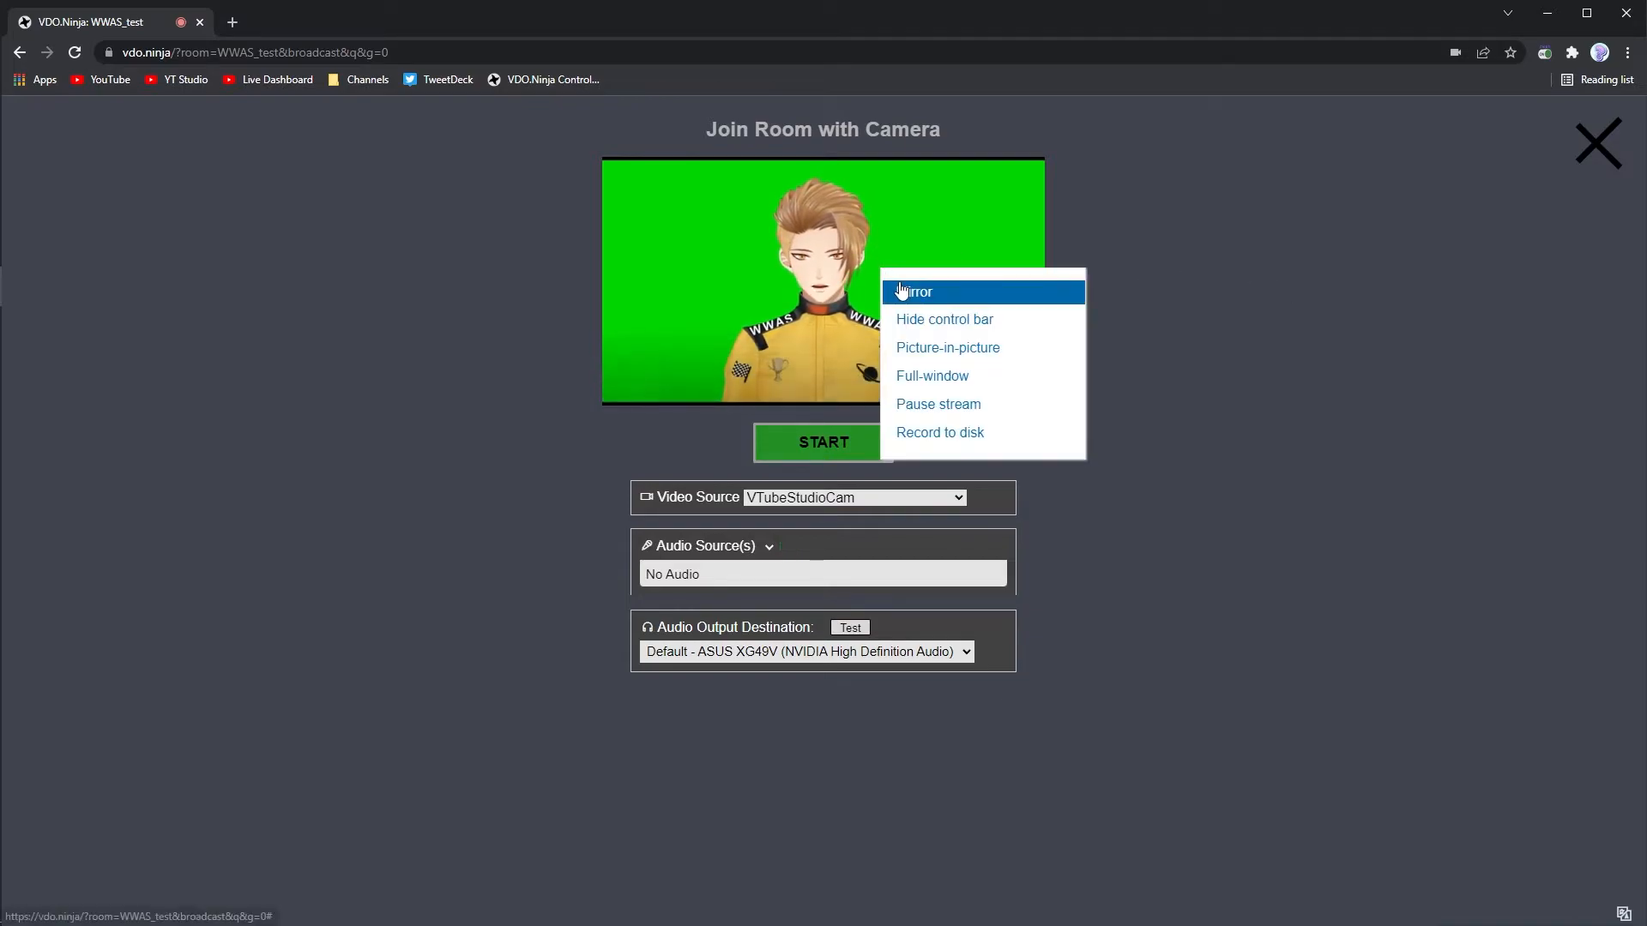
pyautogui.click(917, 287)
pyautogui.rightClick(918, 281)
pyautogui.click(937, 302)
pyautogui.rightClick(921, 283)
pyautogui.click(940, 306)
pyautogui.rightClick(918, 264)
pyautogui.click(932, 289)
pyautogui.rightClick(926, 270)
pyautogui.click(1266, 294)
# - Start the camera feed in the room and copy the guest's solo link from the director's control room
pyautogui.click(825, 443)
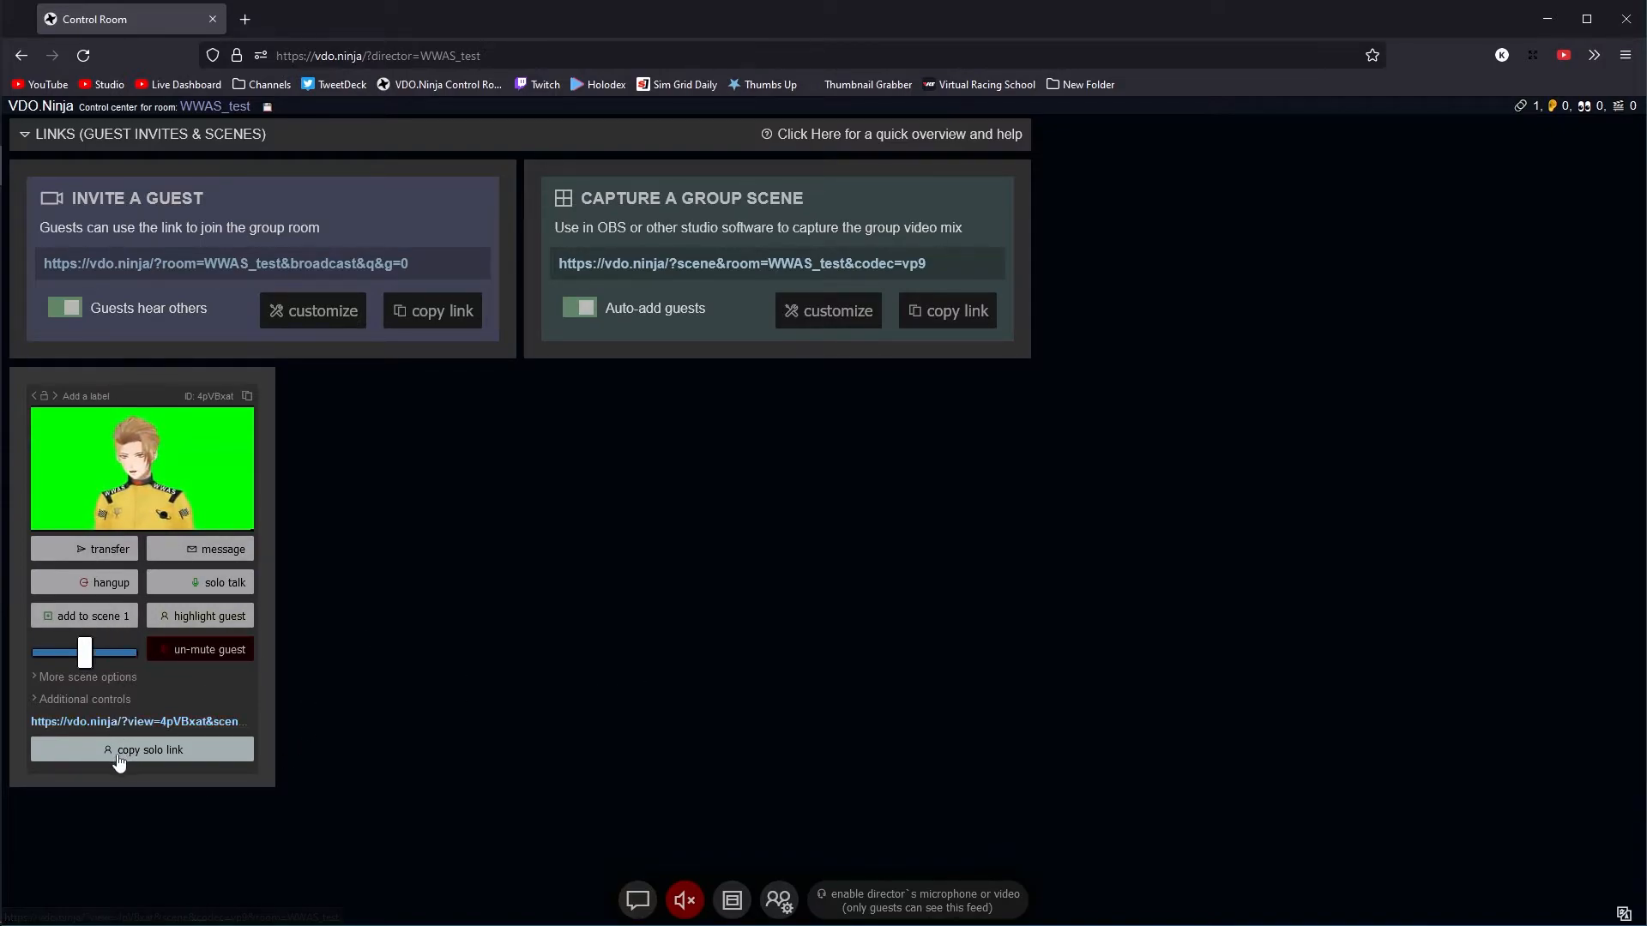
pyautogui.click(151, 752)
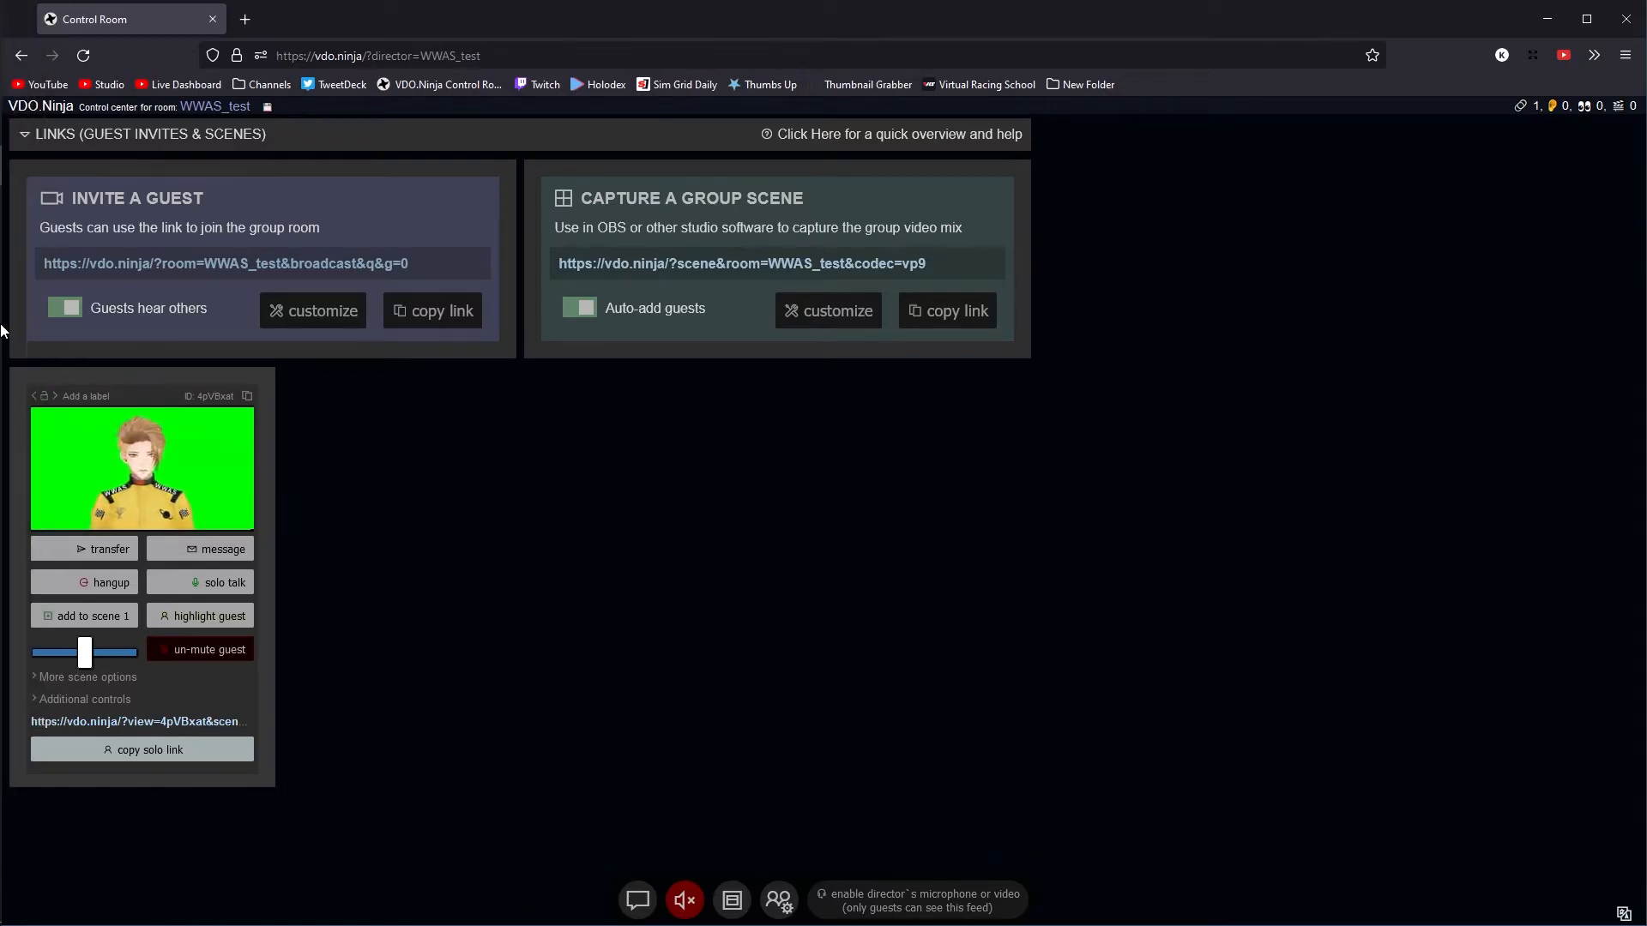
# - Switch to OBS and add a new browser source named "ninja test" to the Test scene
pyautogui.moveTo(2, 266)
pyautogui.moveTo(27, 206)
pyautogui.click(133, 232)
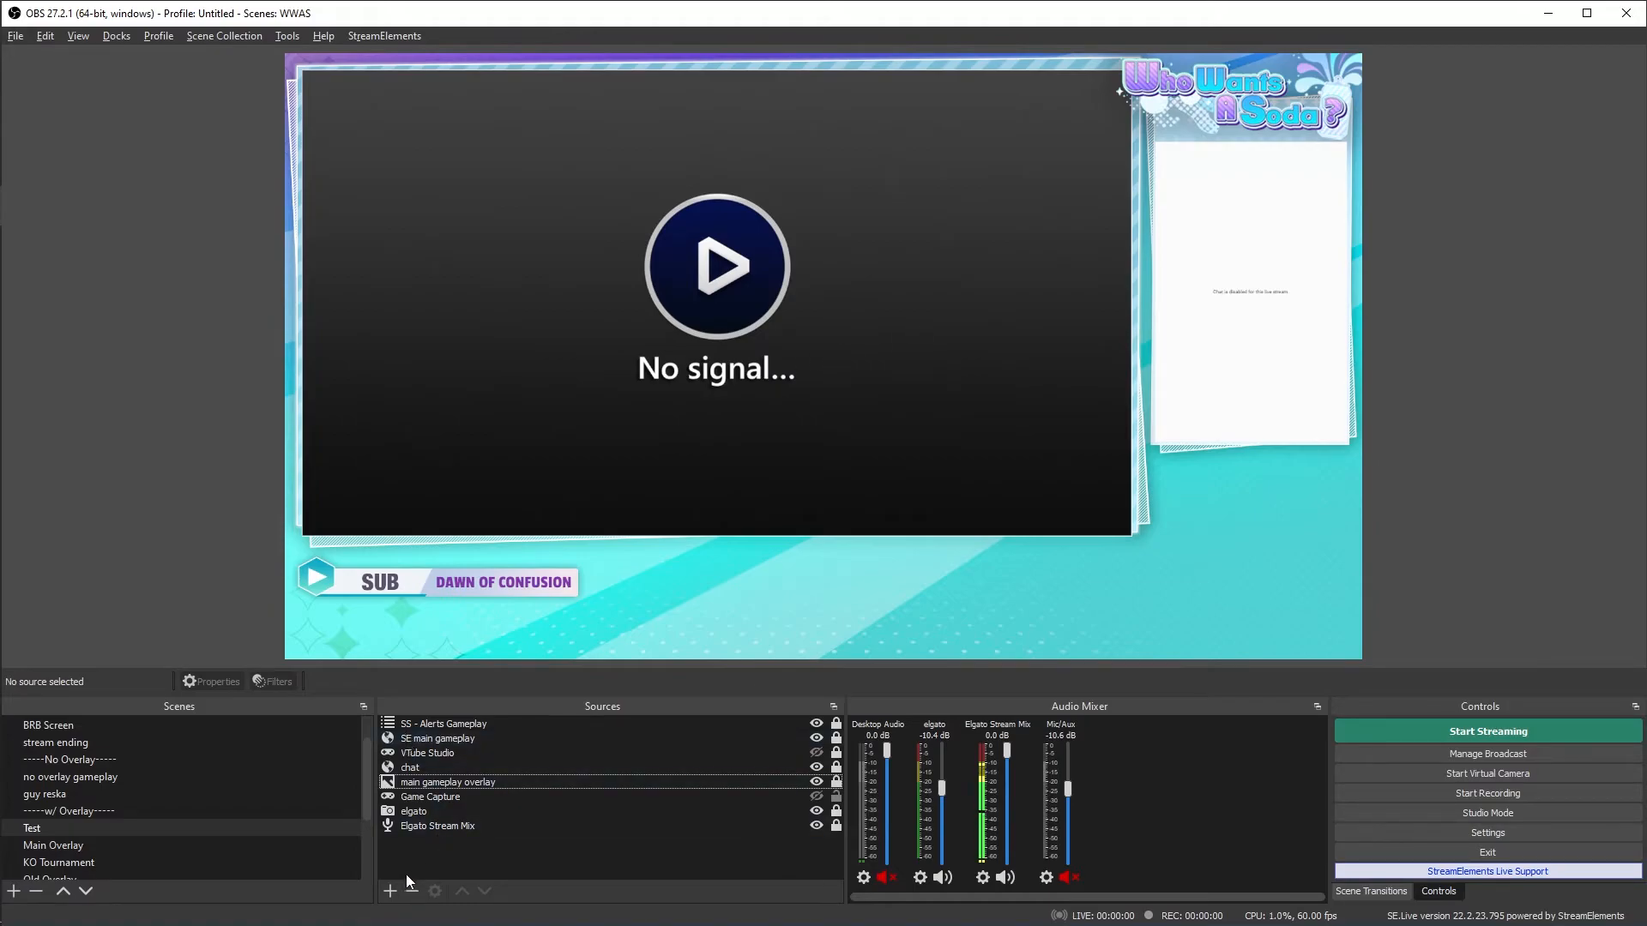
pyautogui.click(392, 892)
pyautogui.click(430, 602)
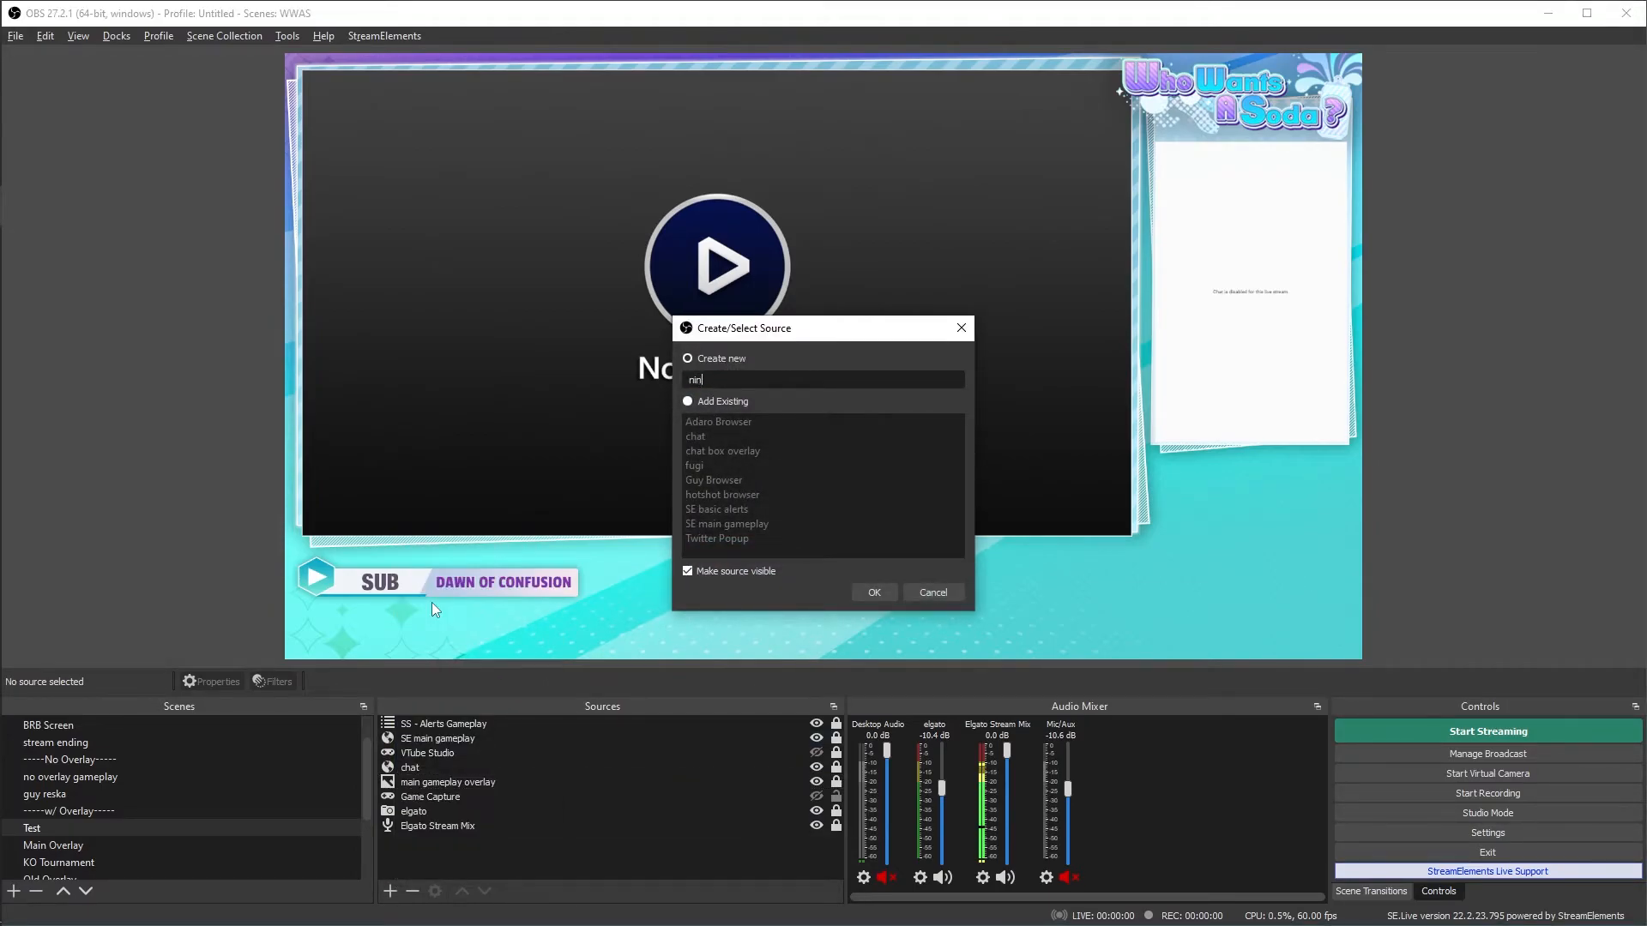
pyautogui.press('Return')
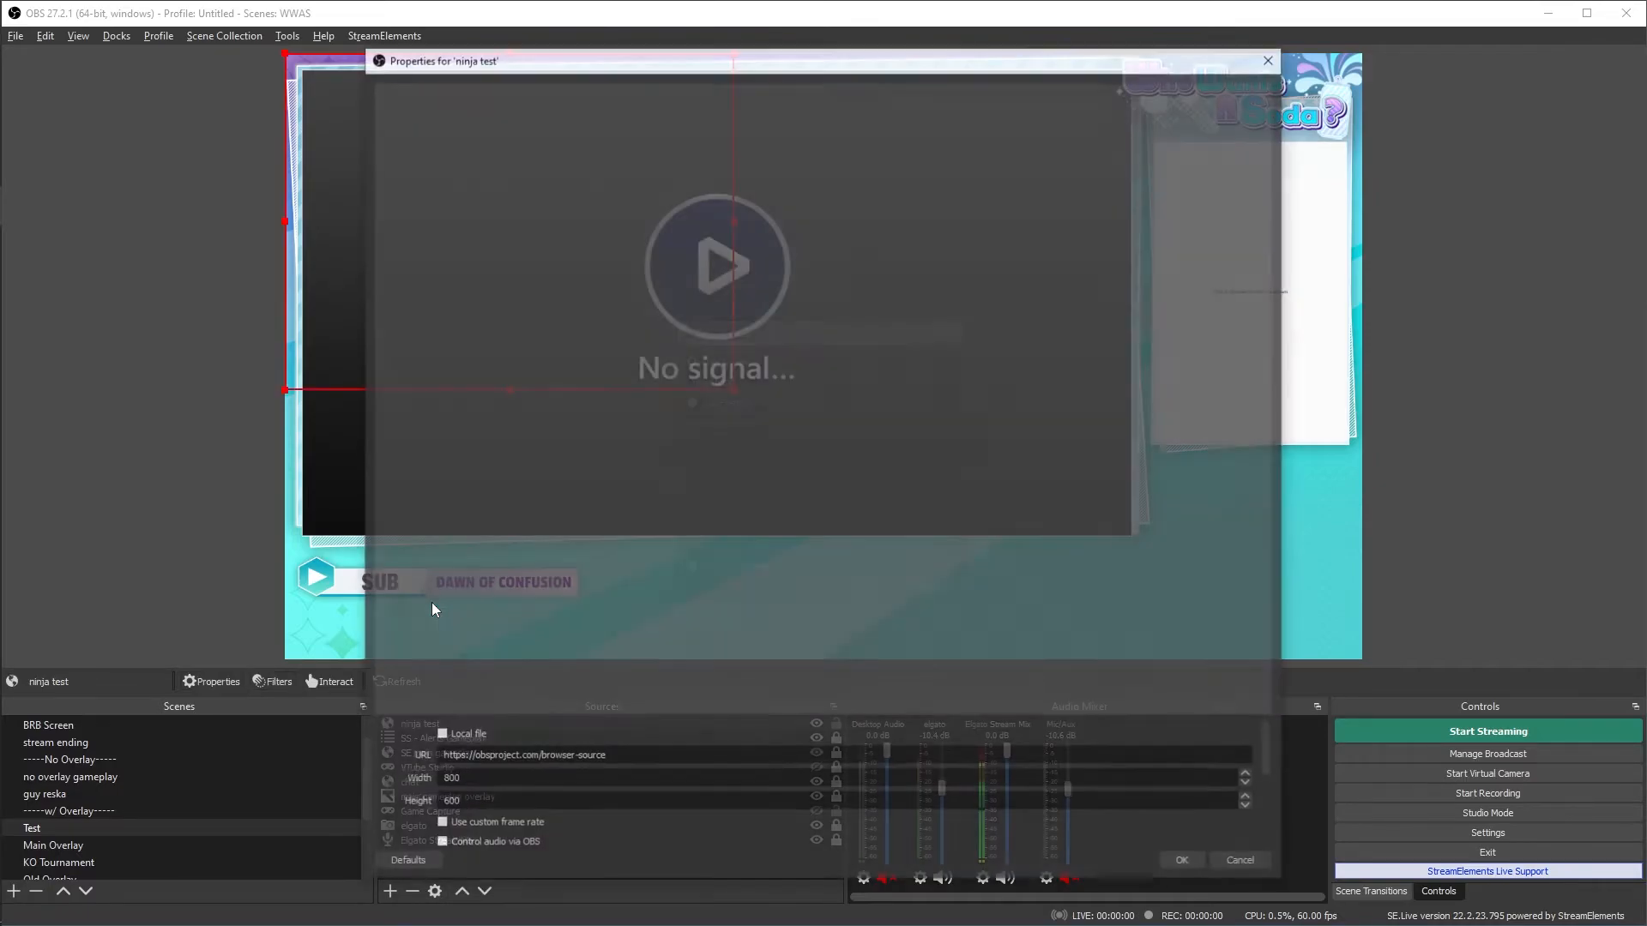
# - Set the browser source's URL to the copied solo link and enlarge its width and height to fill the whole canvas
pyautogui.tripleClick(624, 758)
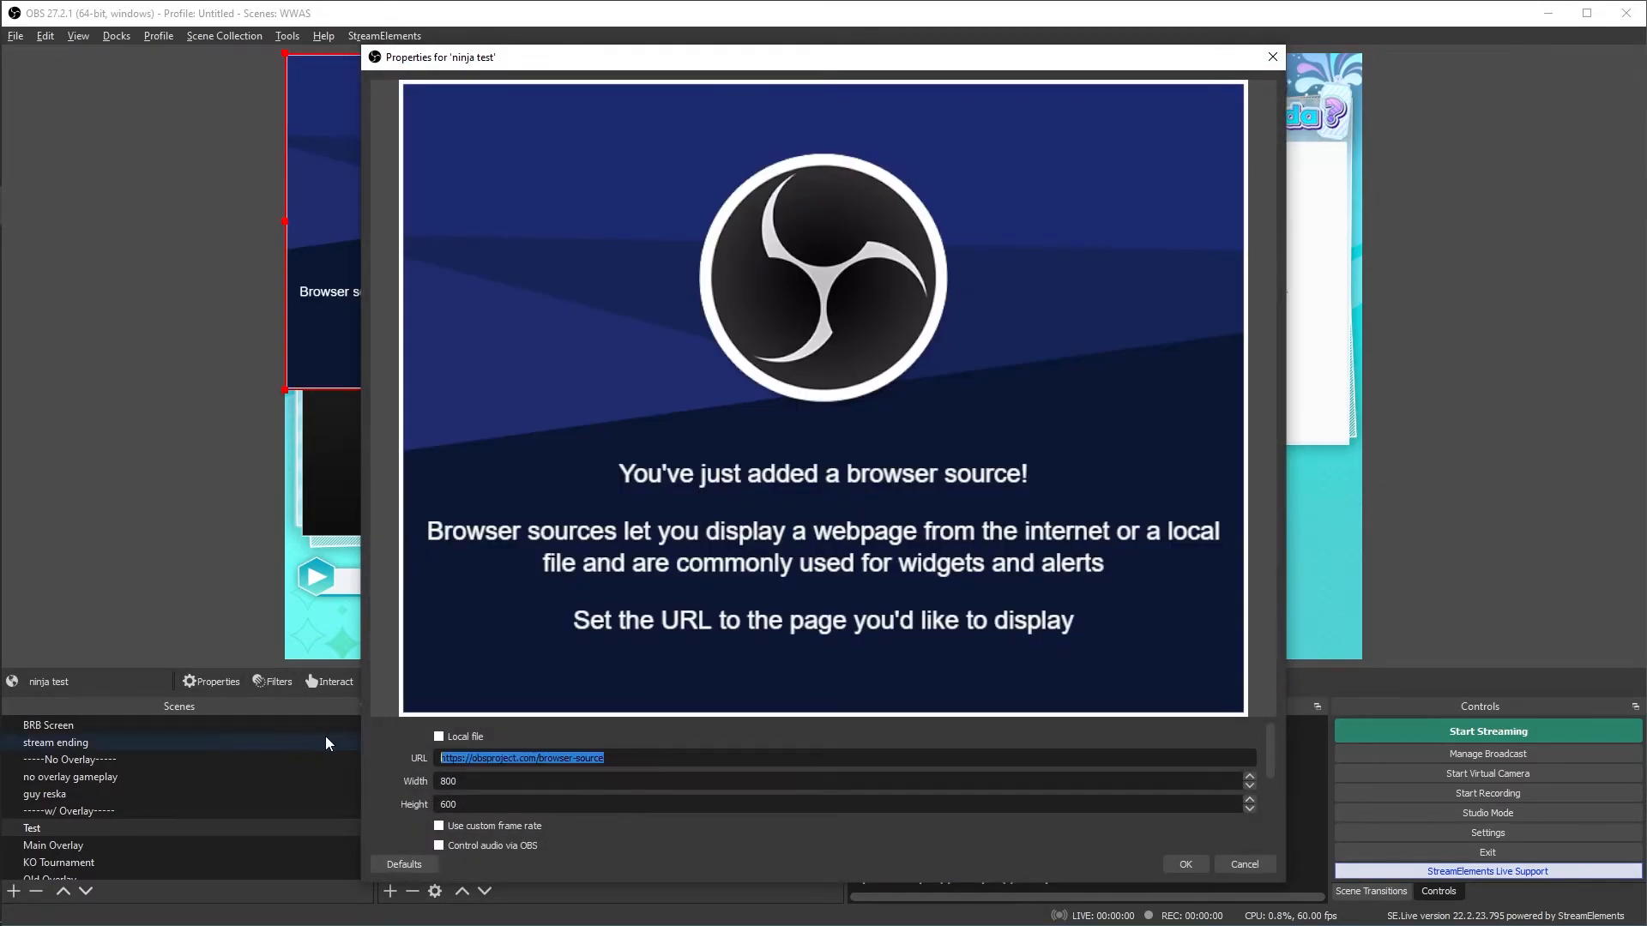
pyautogui.hotkey('ctrl', 'v')
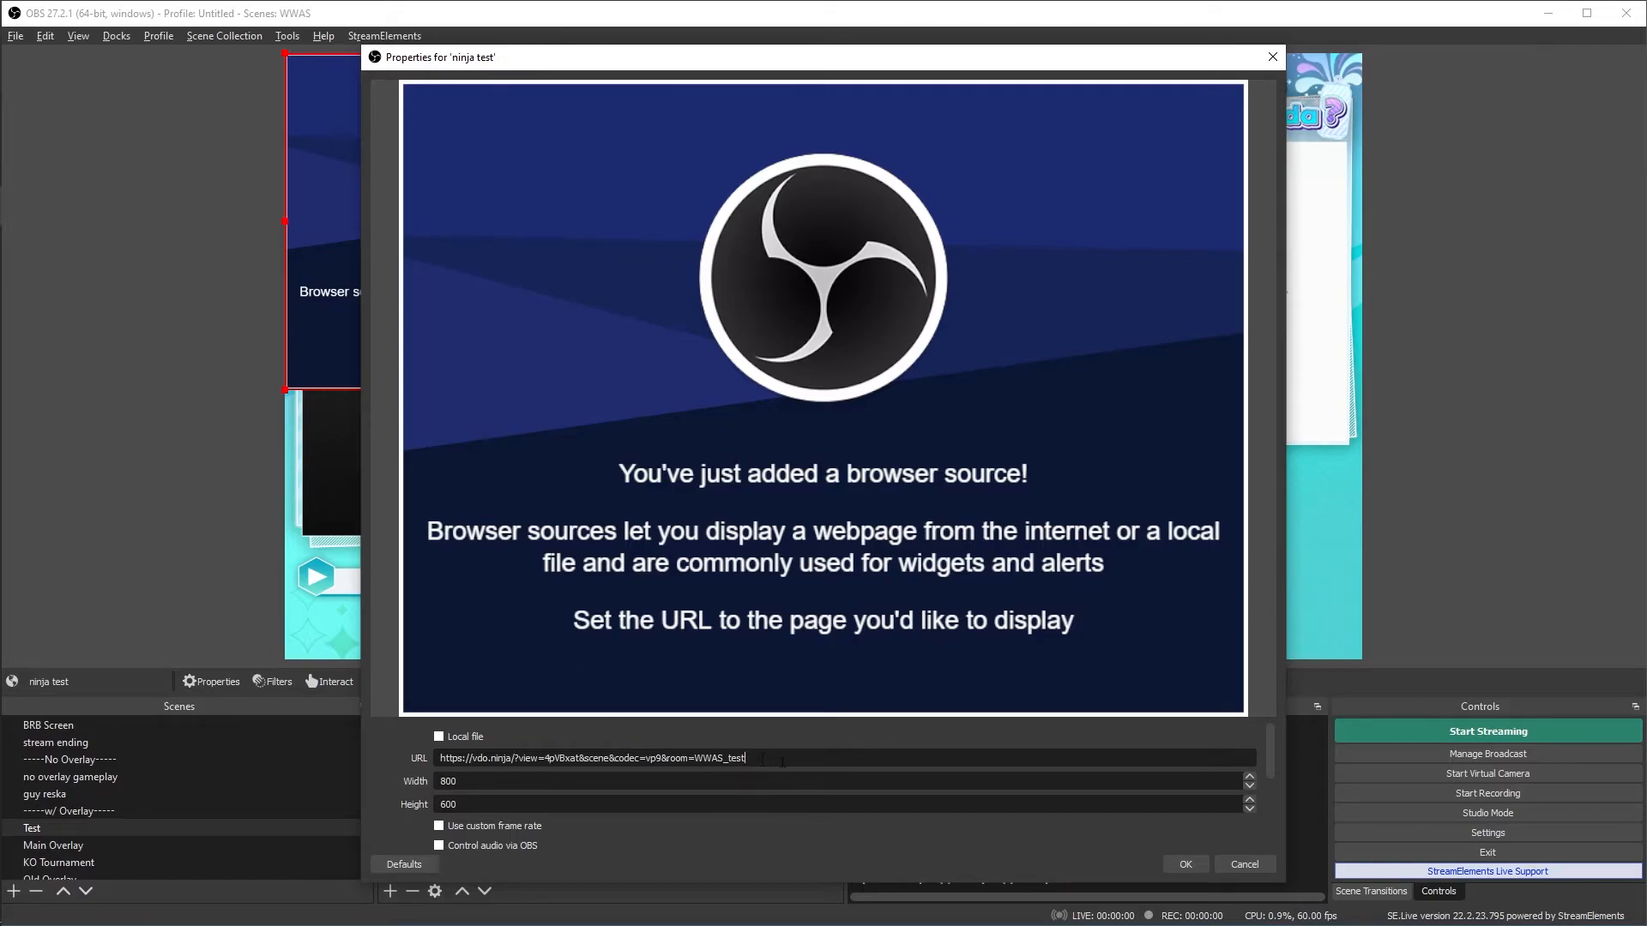
pyautogui.press('Tab')
pyautogui.moveTo(1267, 760); pyautogui.dragTo(1273, 834)
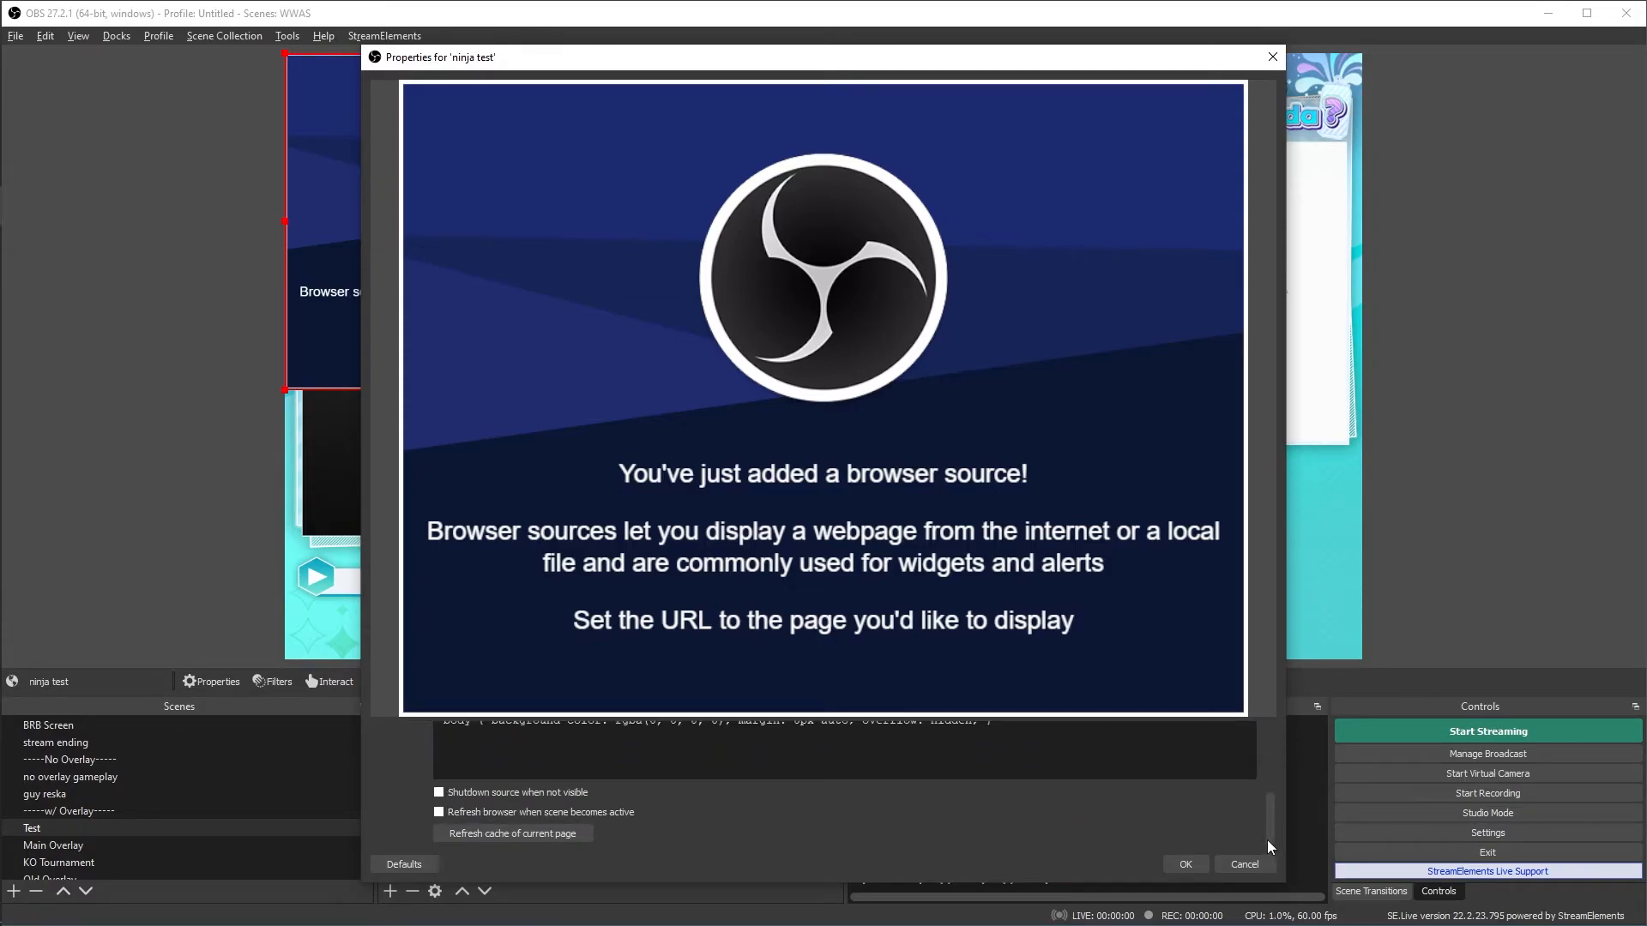
pyautogui.click(1180, 863)
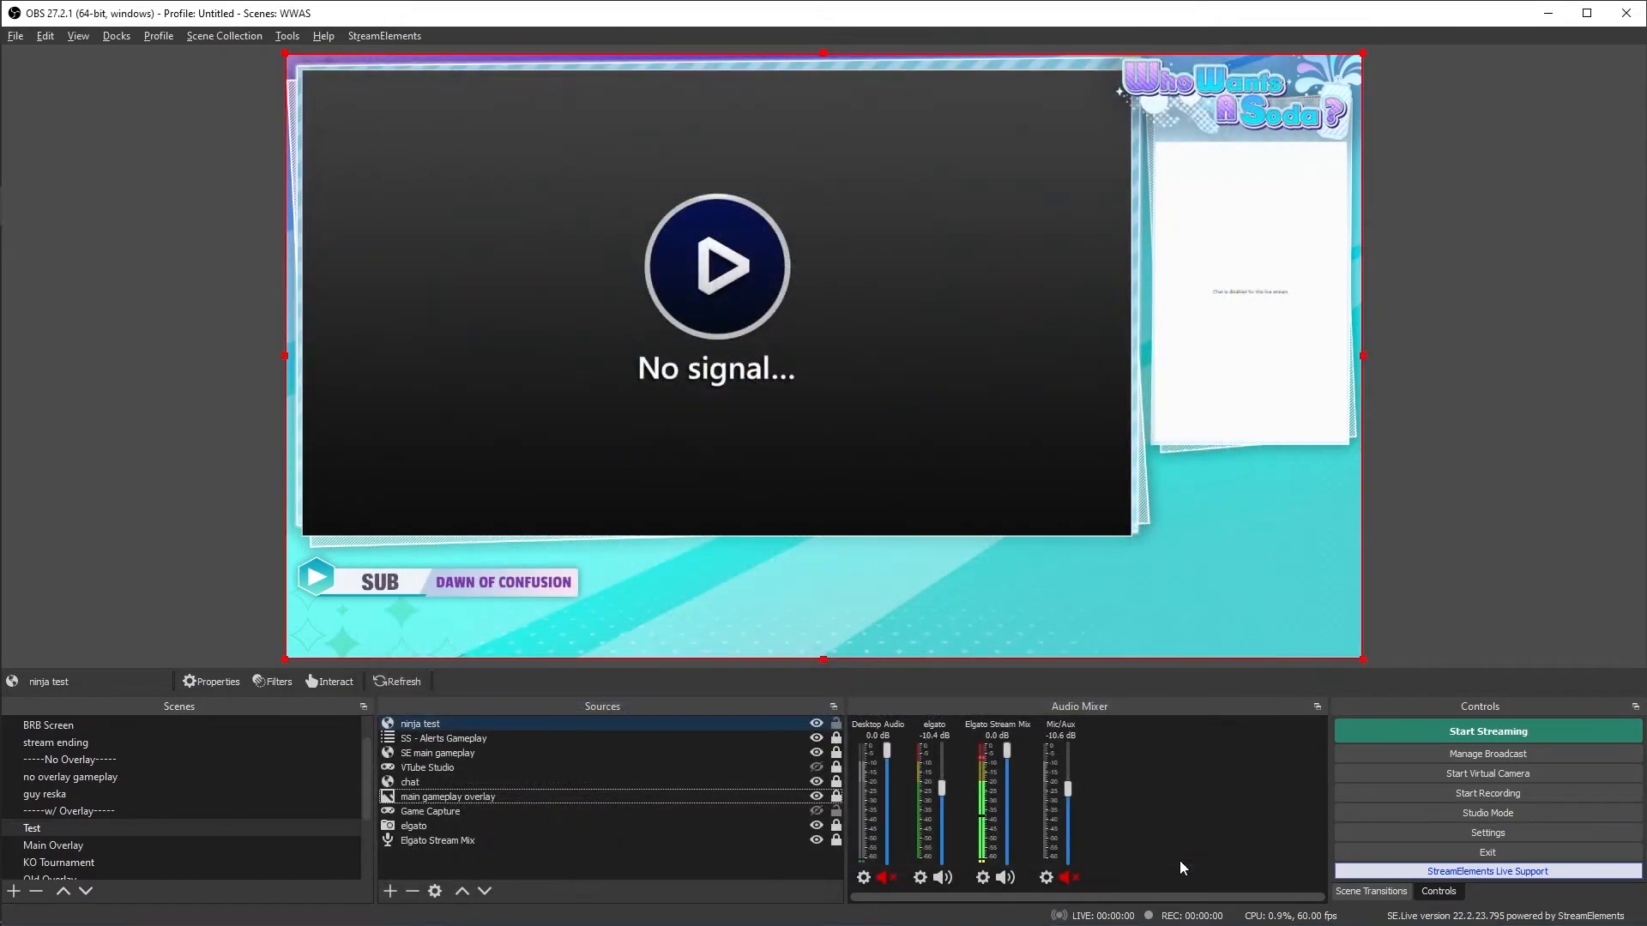
# - Trim the black bars off the upper and lower edges of the ninja test source in the preview
pyautogui.click(1464, 595)
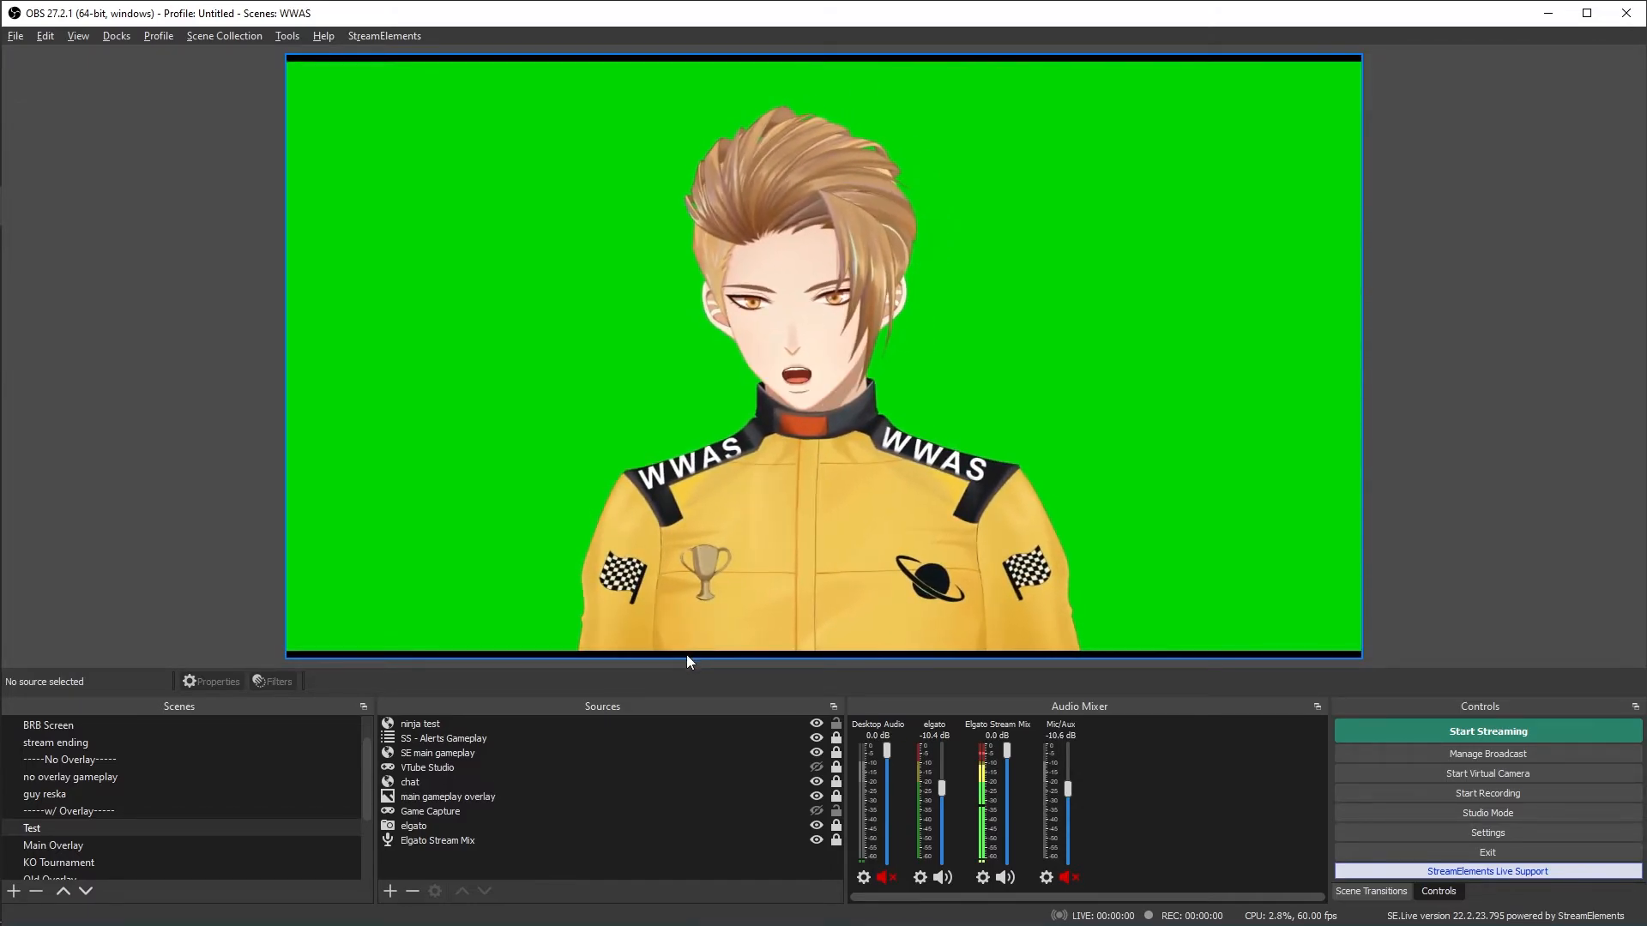
pyautogui.click(1365, 414)
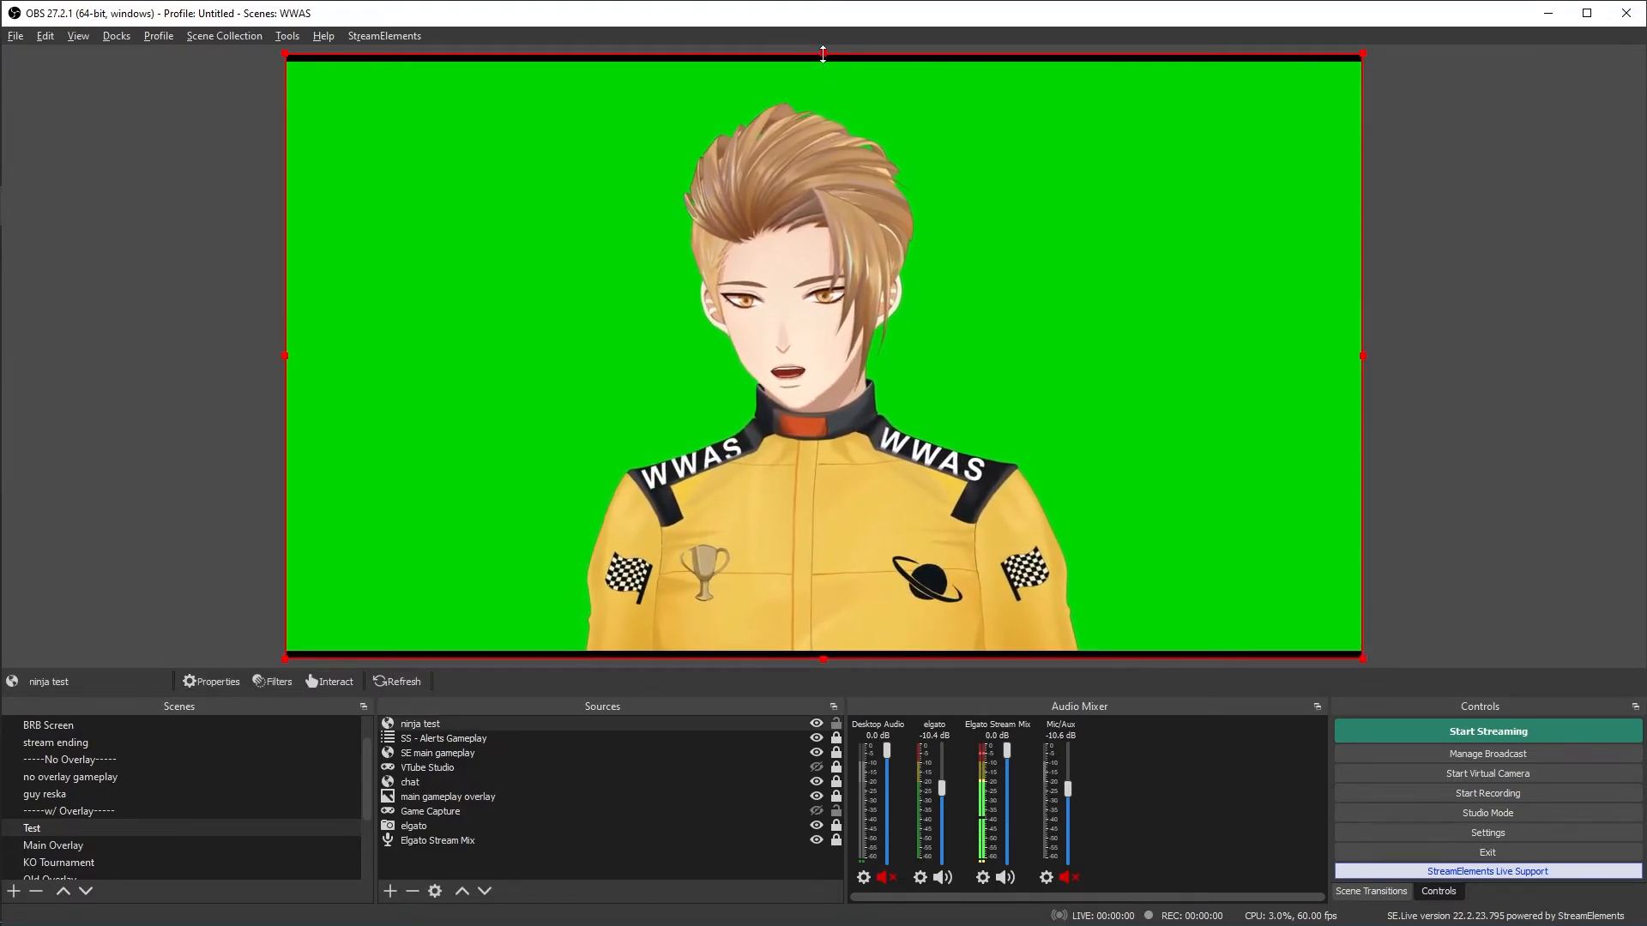
pyautogui.moveTo(822, 54); pyautogui.dragTo(824, 66)
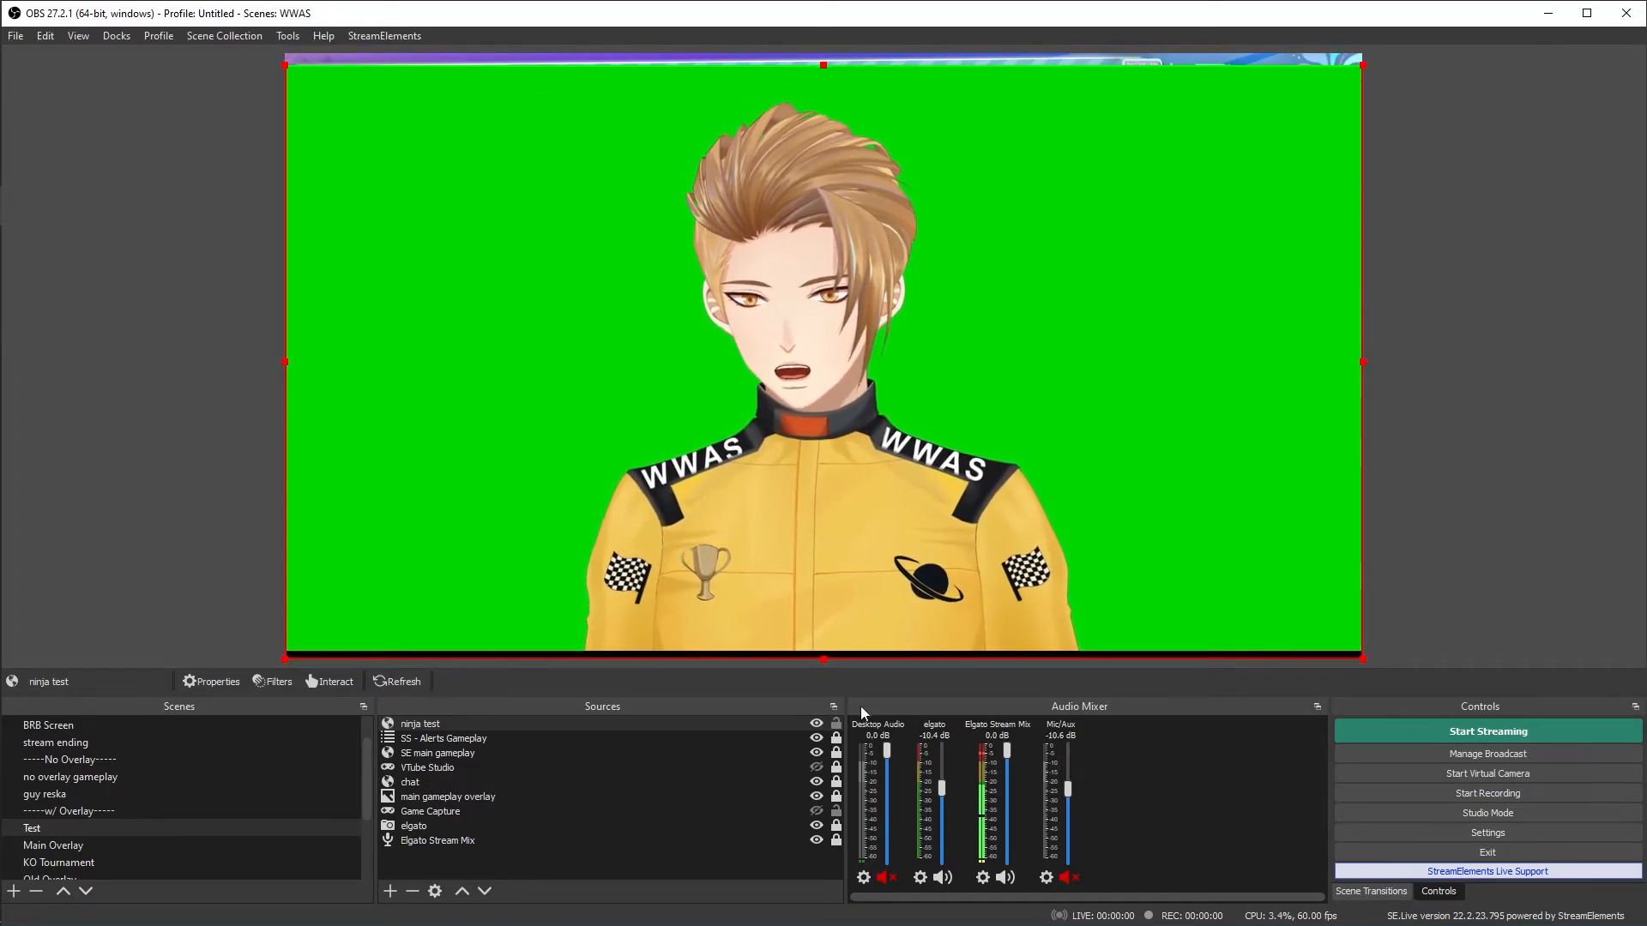
pyautogui.moveTo(824, 659); pyautogui.dragTo(821, 653)
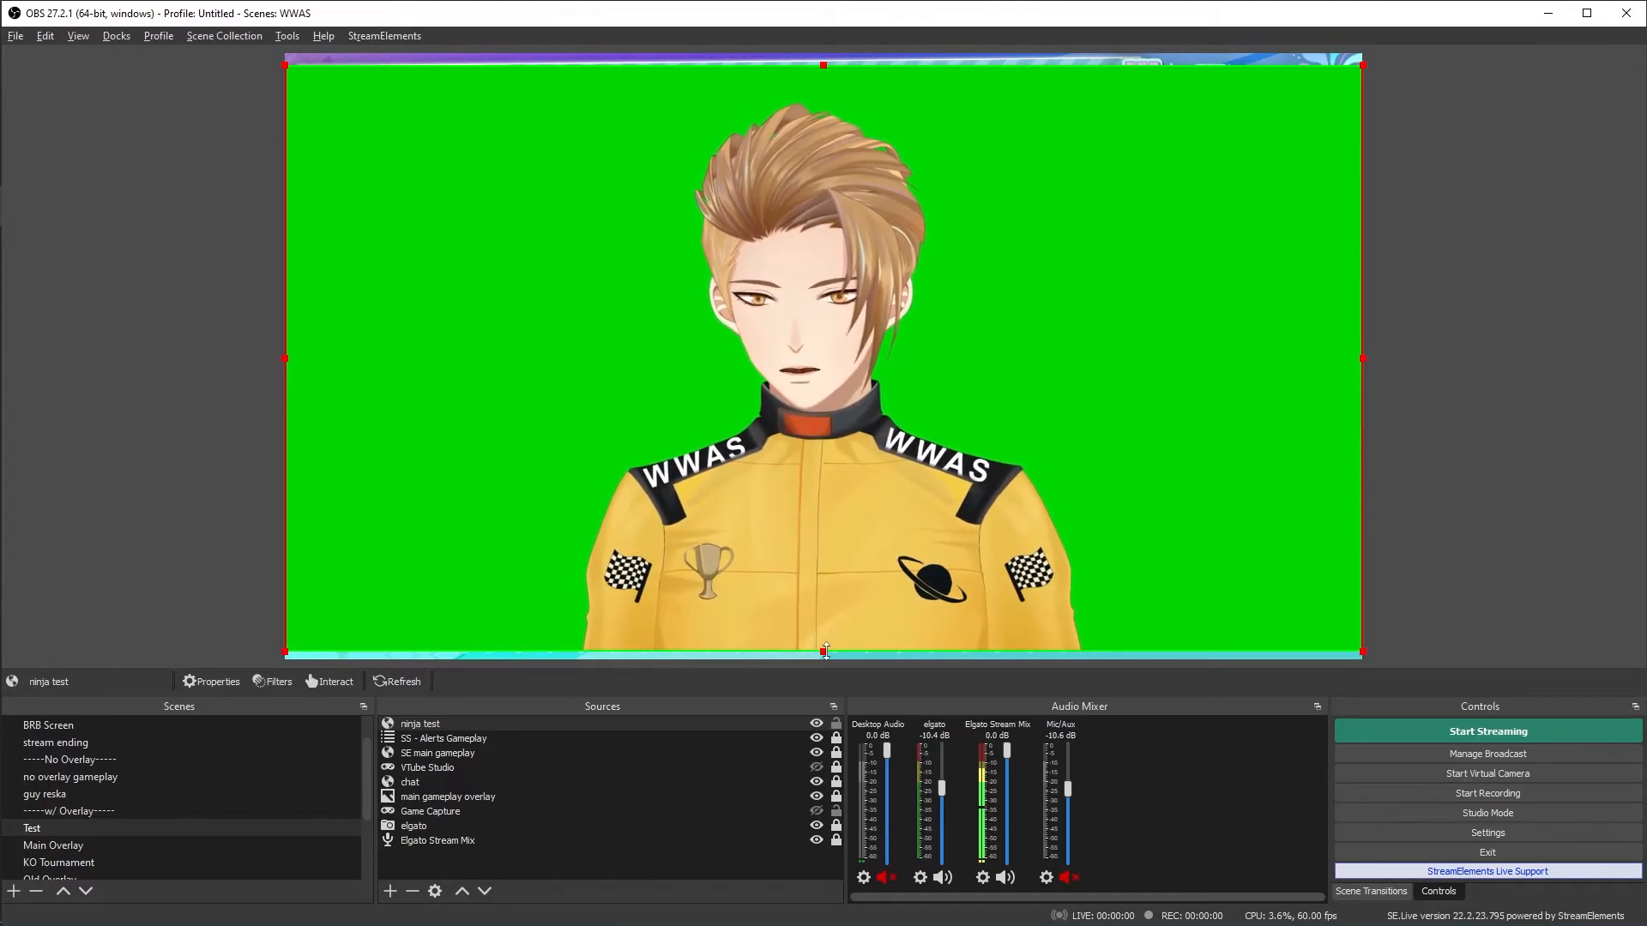
pyautogui.click(202, 157)
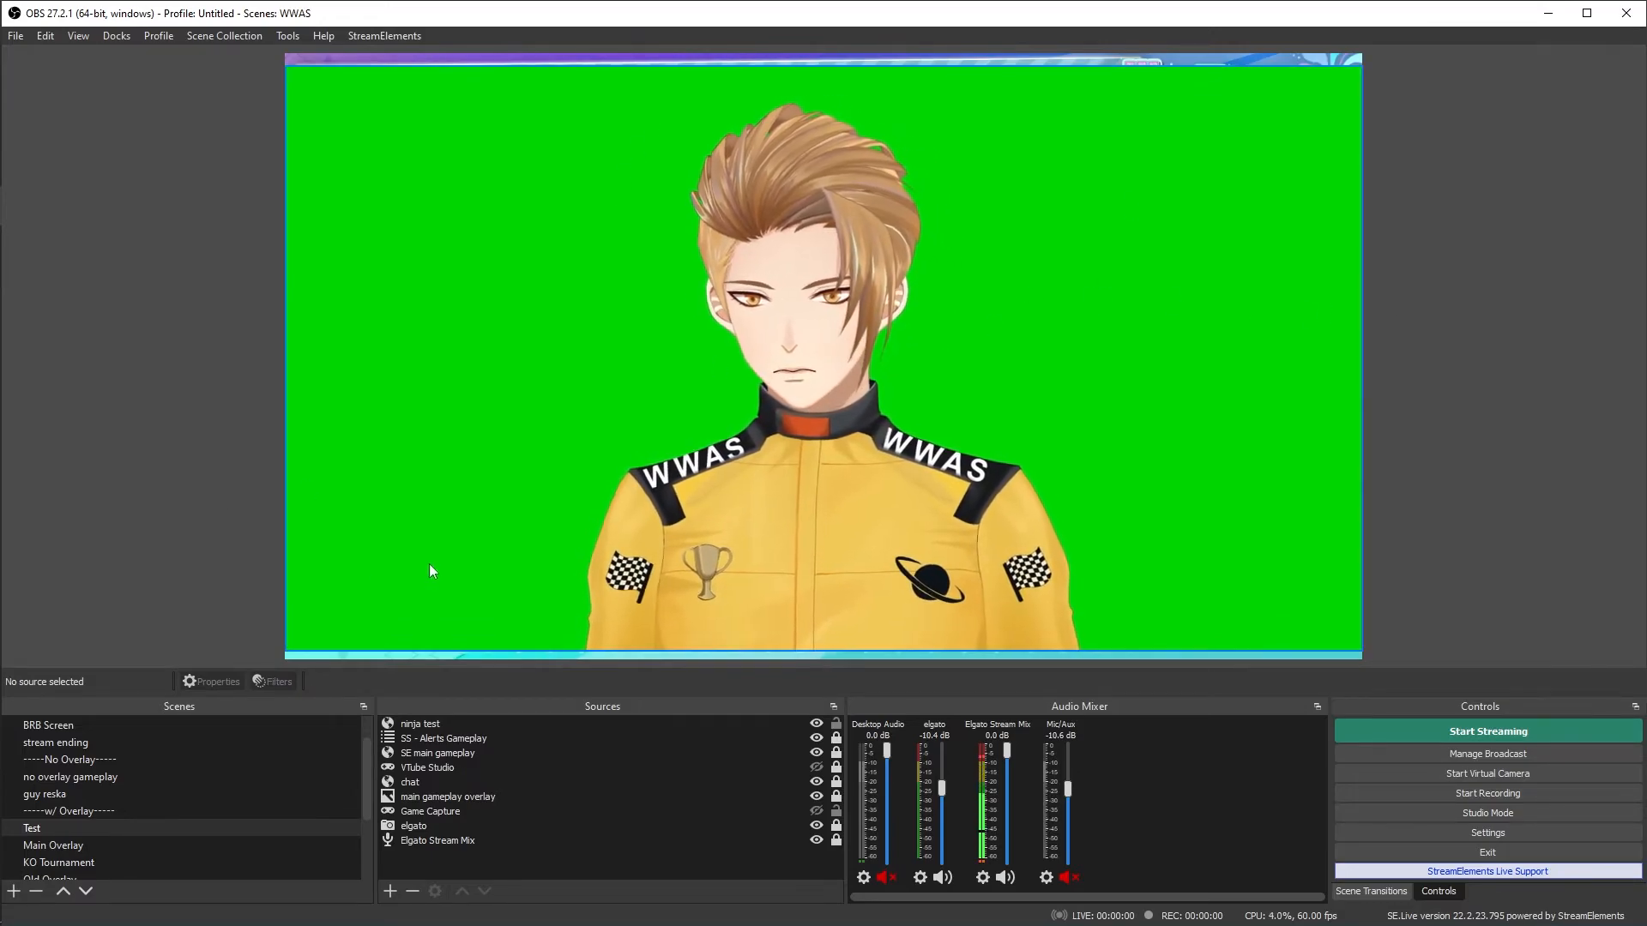
# - Add a Chroma Key effect filter to the ninja test source, keeping the default filter name
pyautogui.click(413, 780)
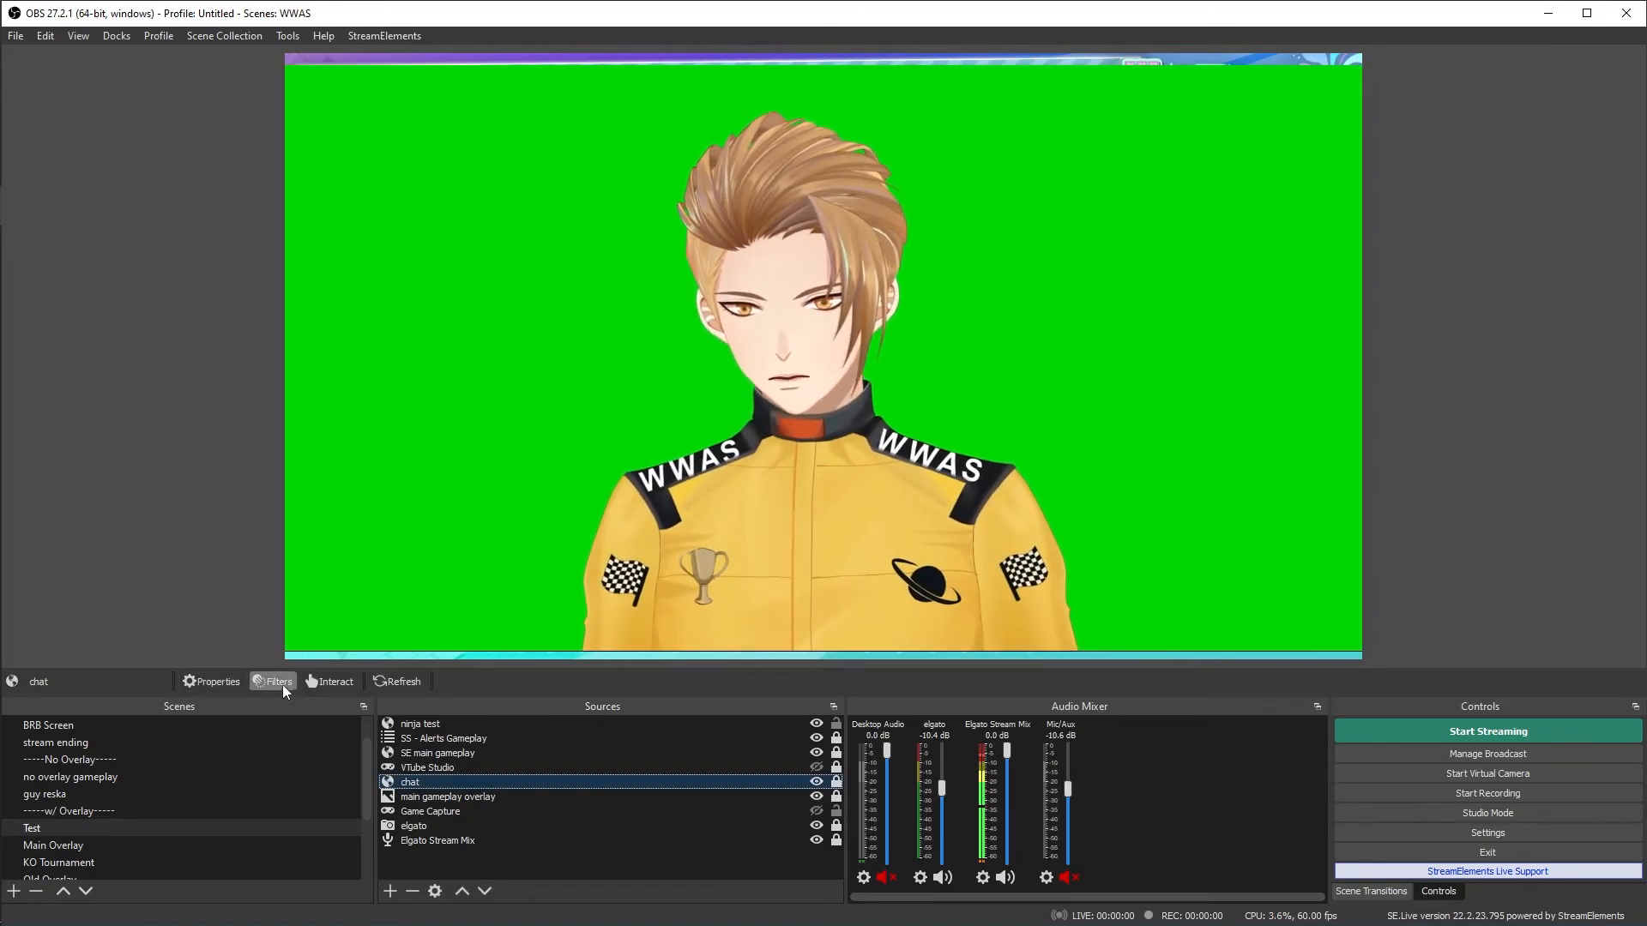
pyautogui.click(394, 725)
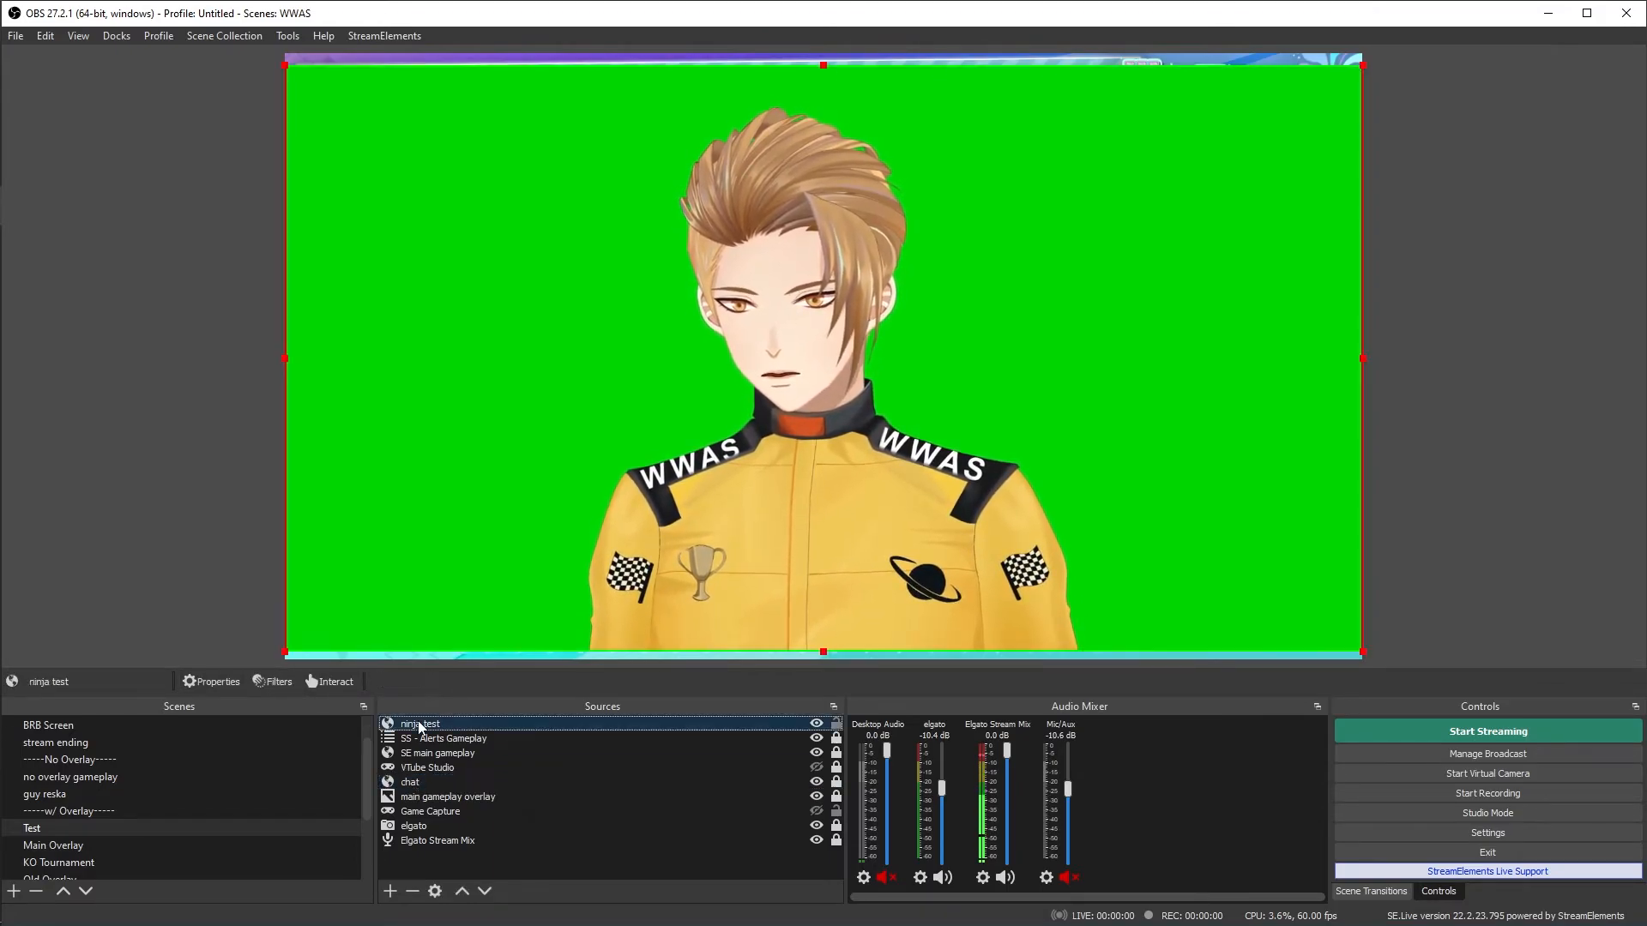
pyautogui.click(259, 681)
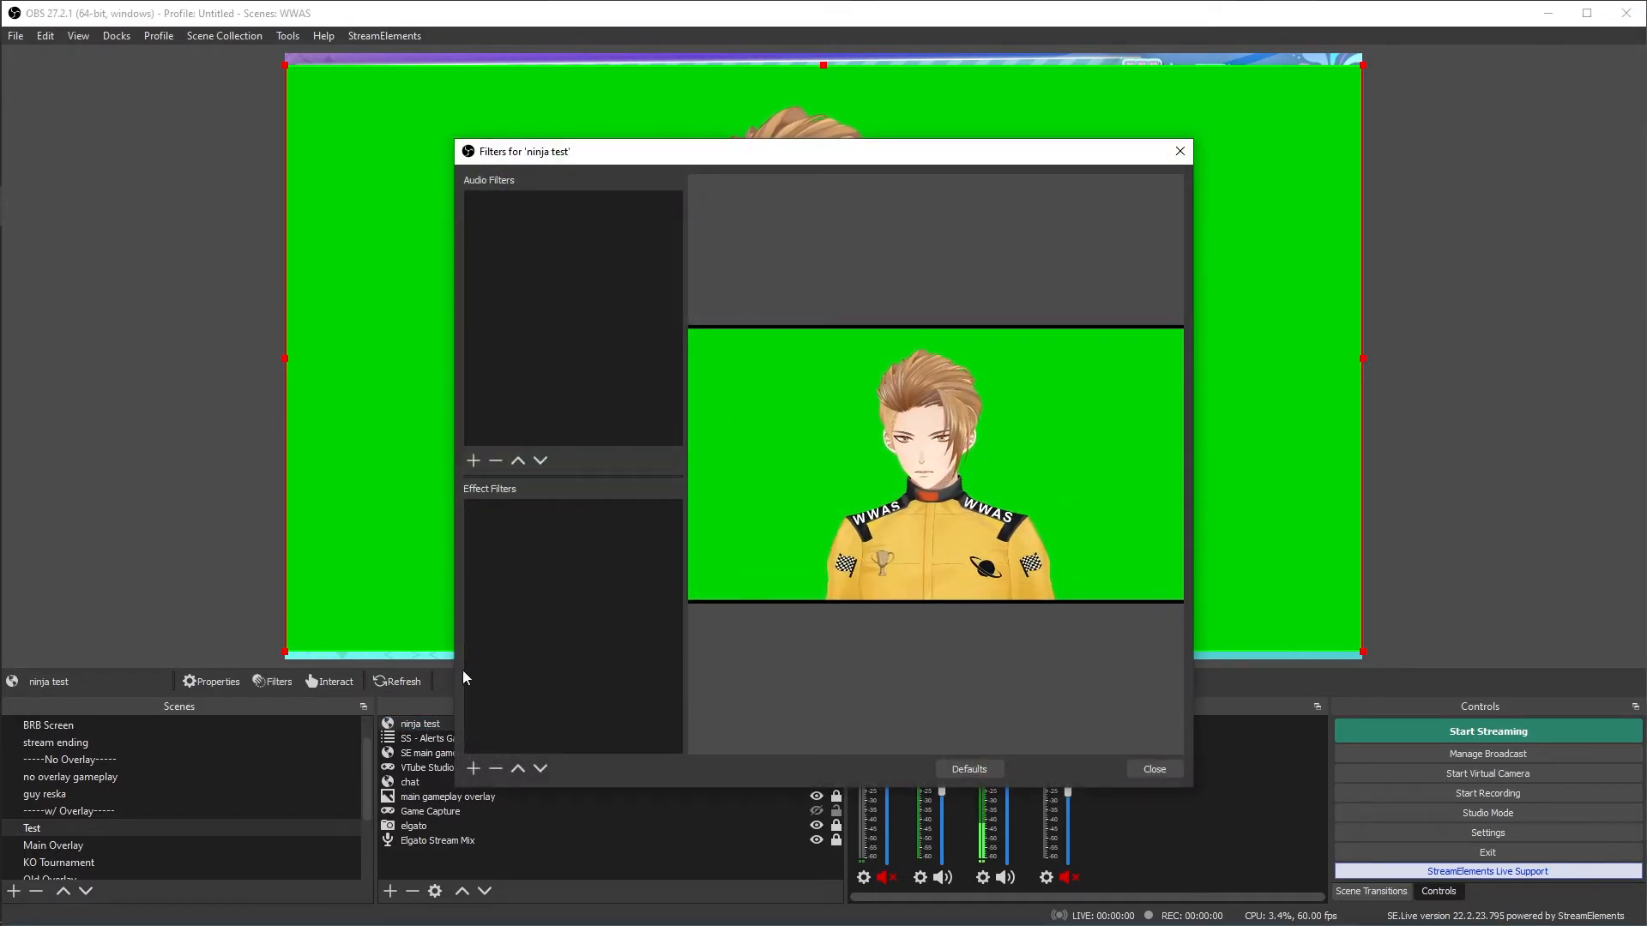
pyautogui.click(472, 769)
pyautogui.click(527, 589)
pyautogui.click(794, 502)
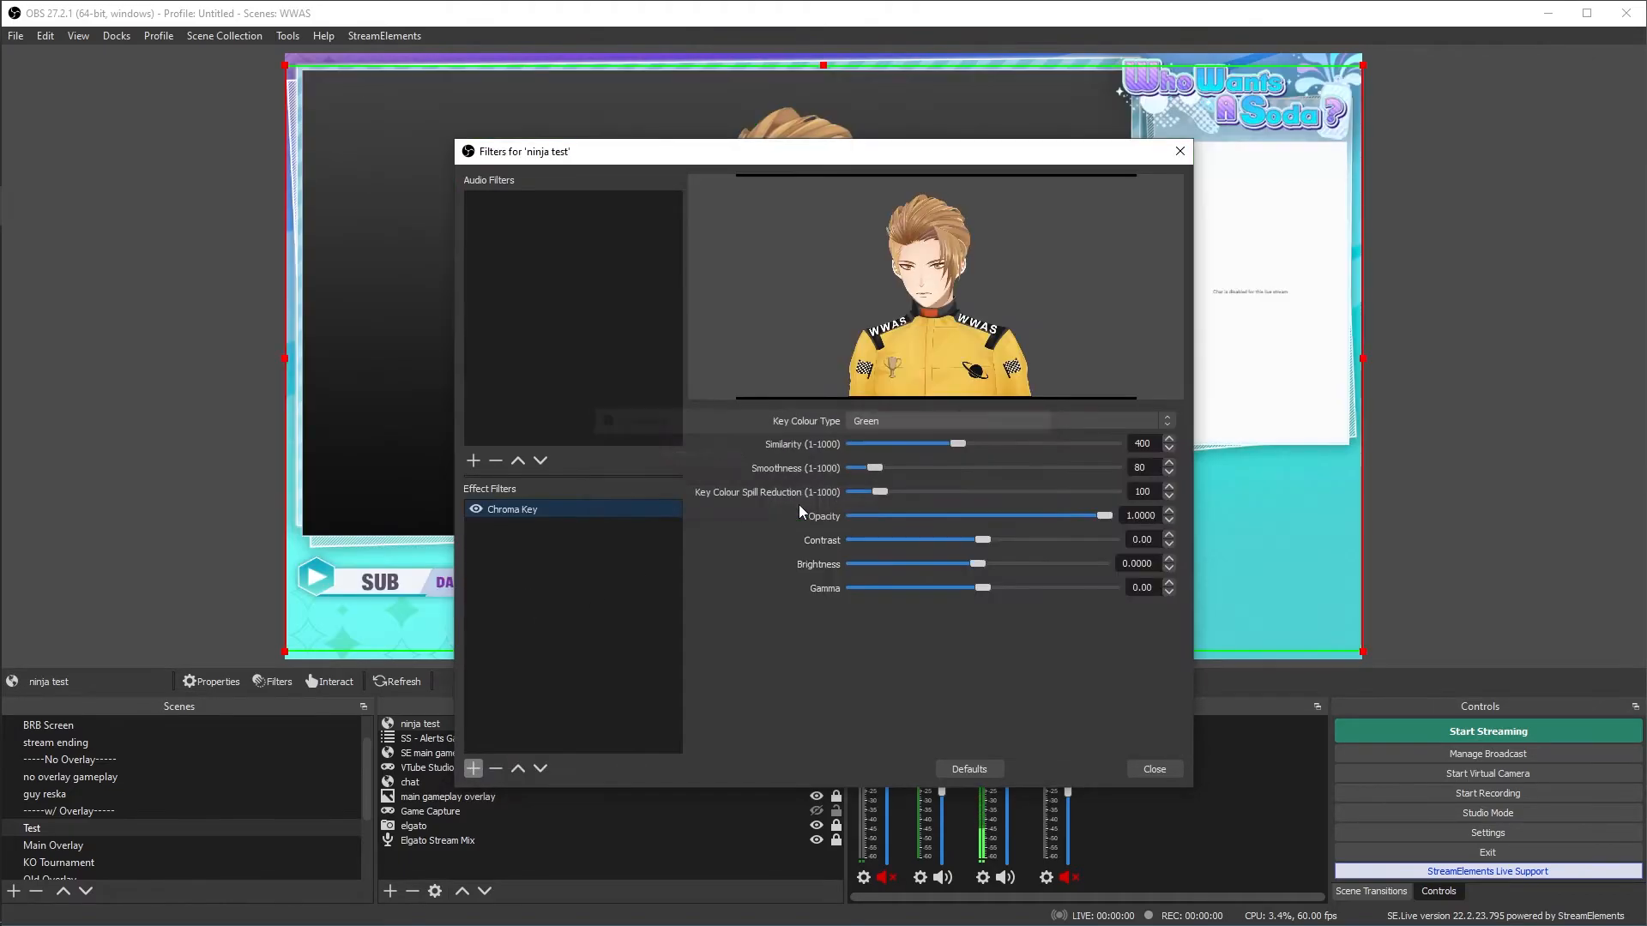
# - Set the Chroma Key's colour type to Custom with key colour #00ff00, and its similarity to 355
pyautogui.moveTo(956, 151); pyautogui.dragTo(1252, 219)
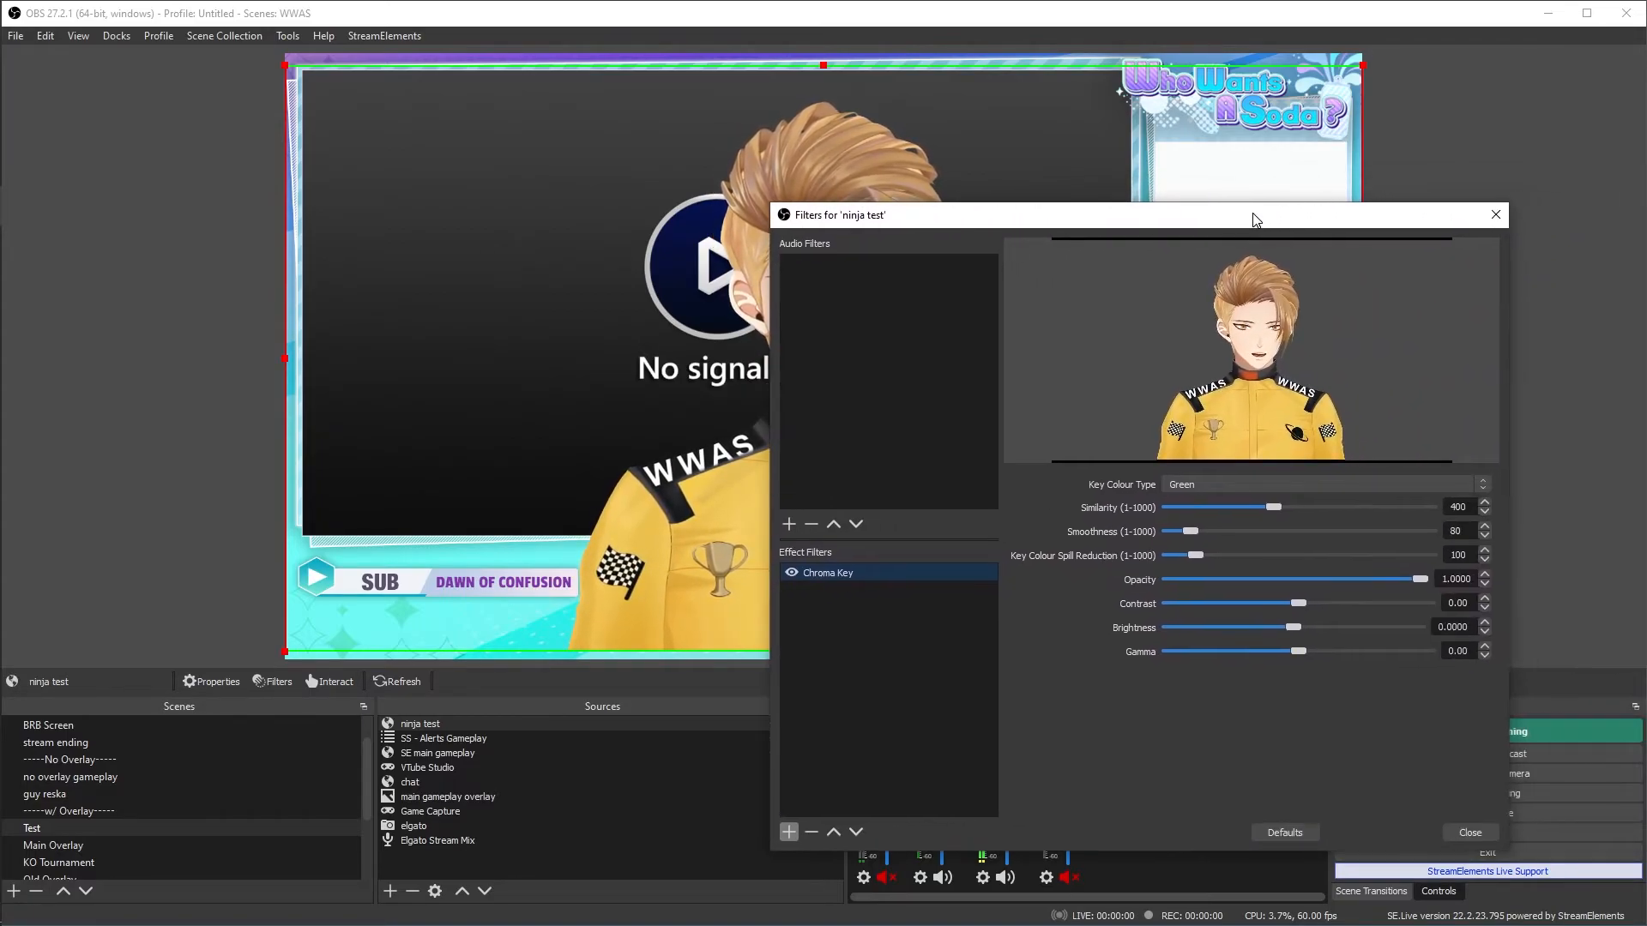
pyautogui.click(1212, 485)
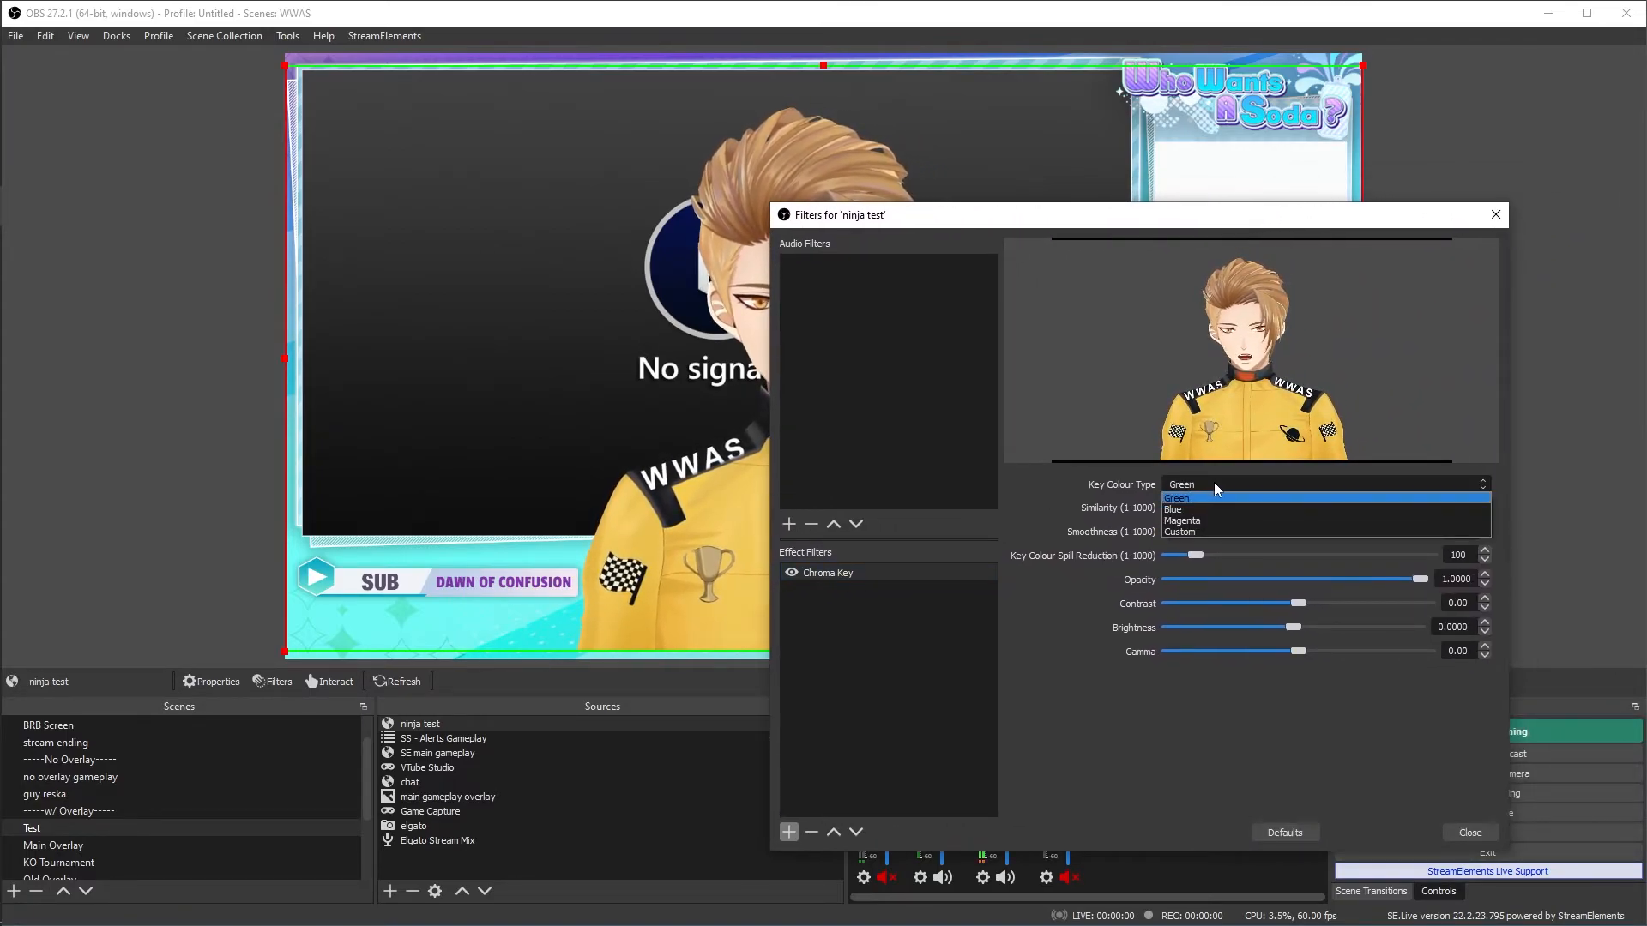
pyautogui.click(1184, 529)
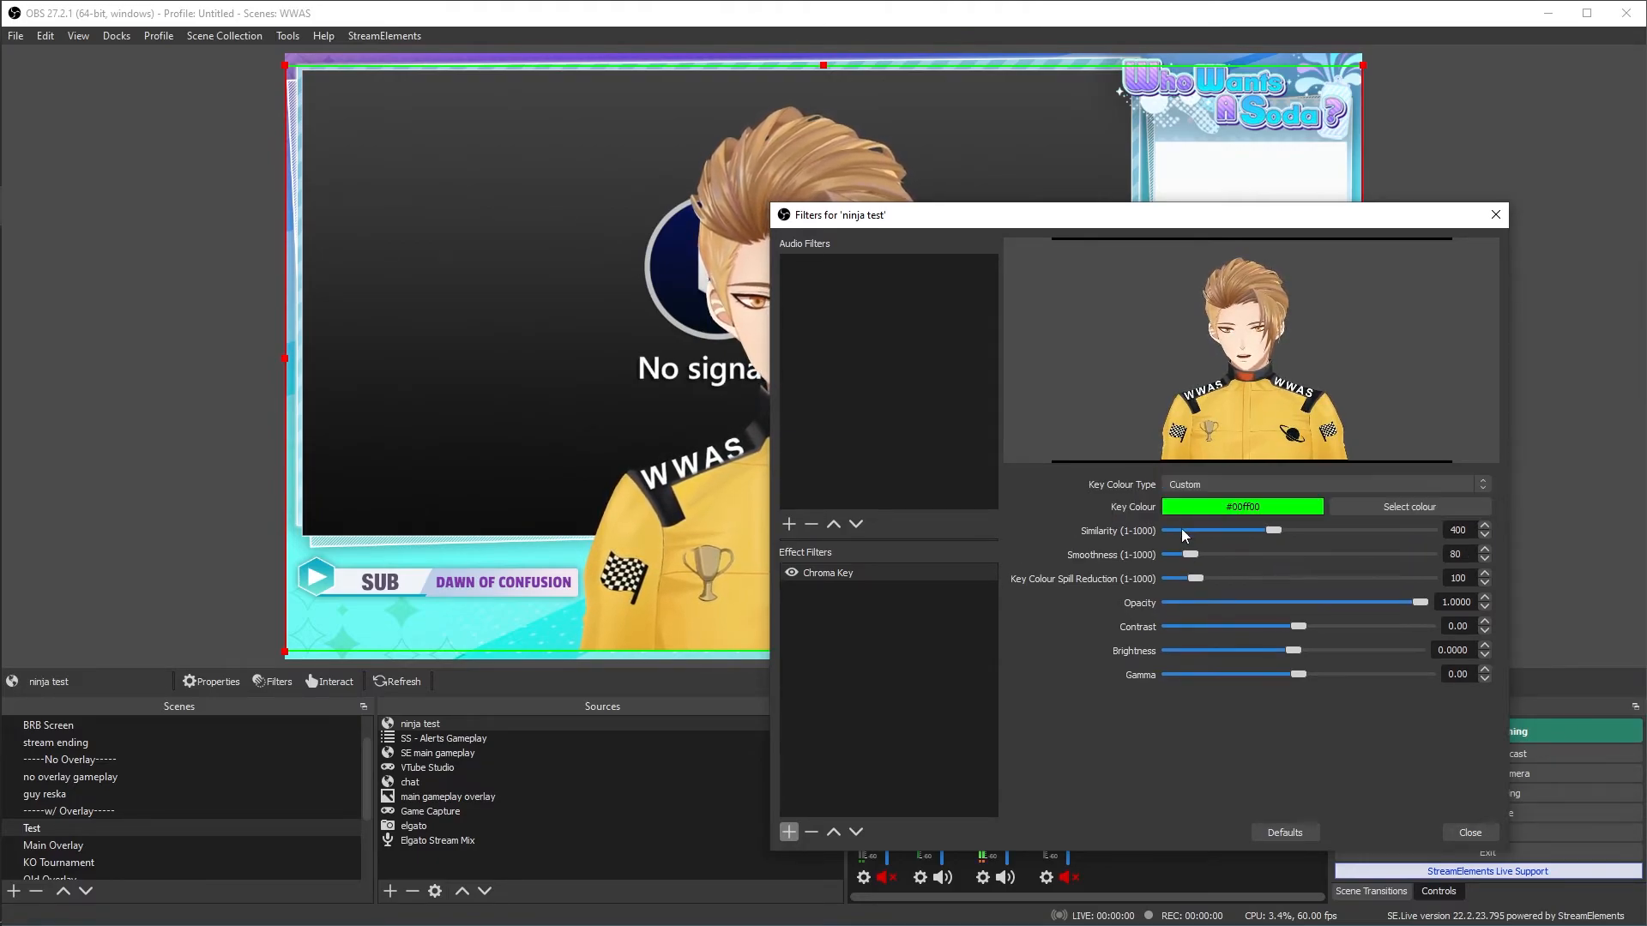
pyautogui.click(1355, 508)
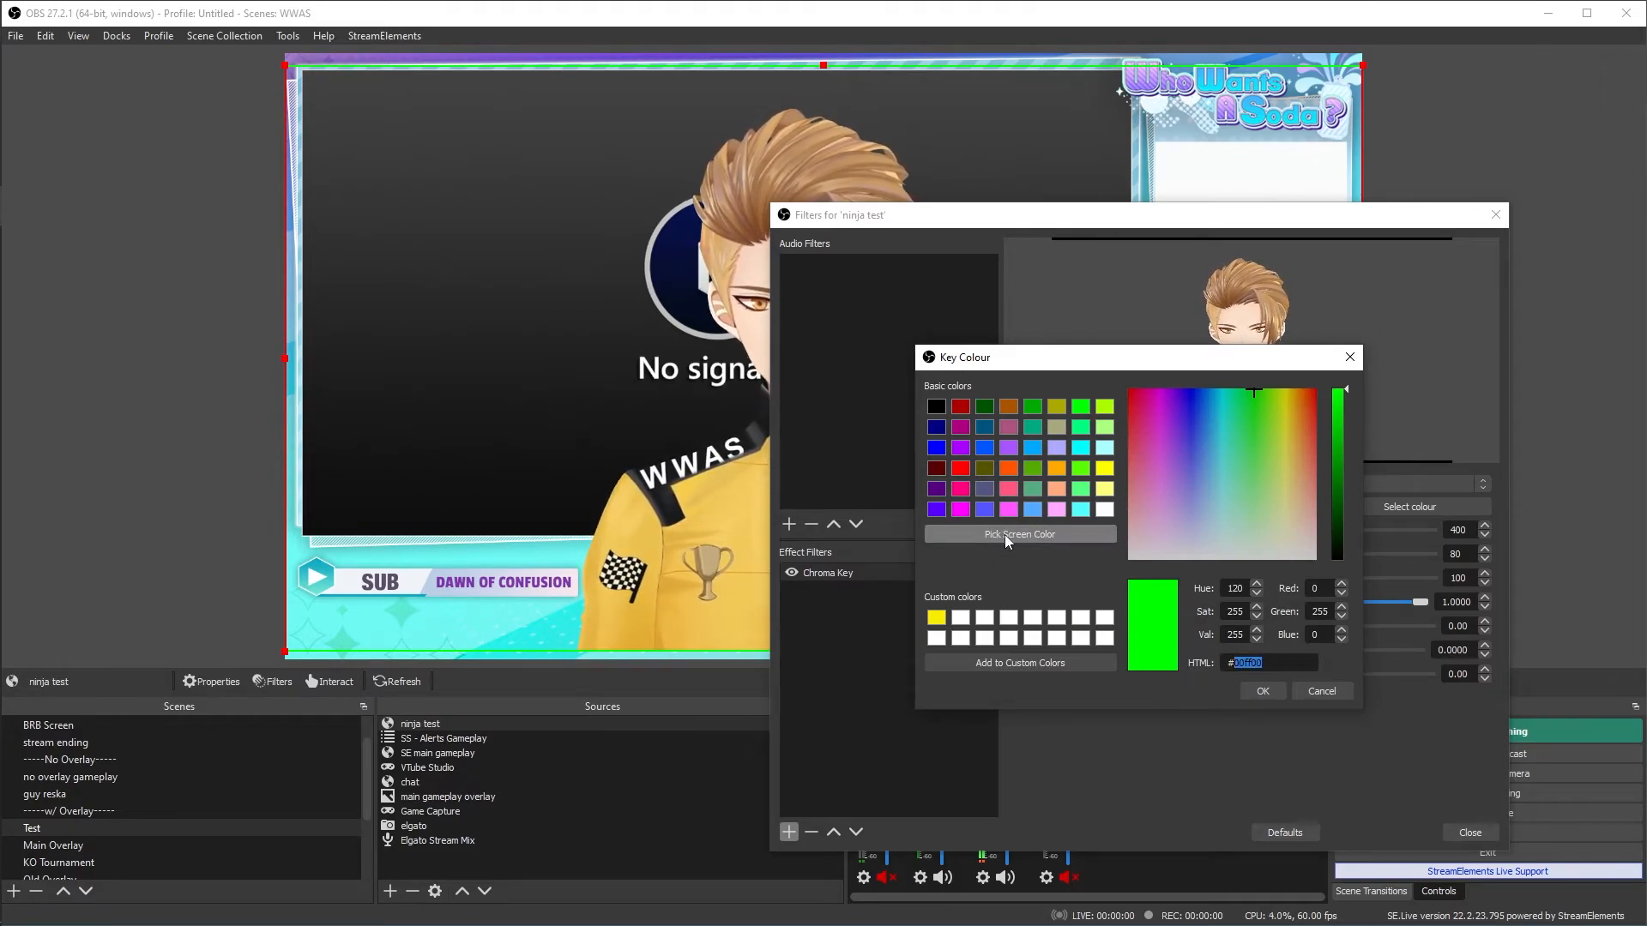
pyautogui.click(1027, 539)
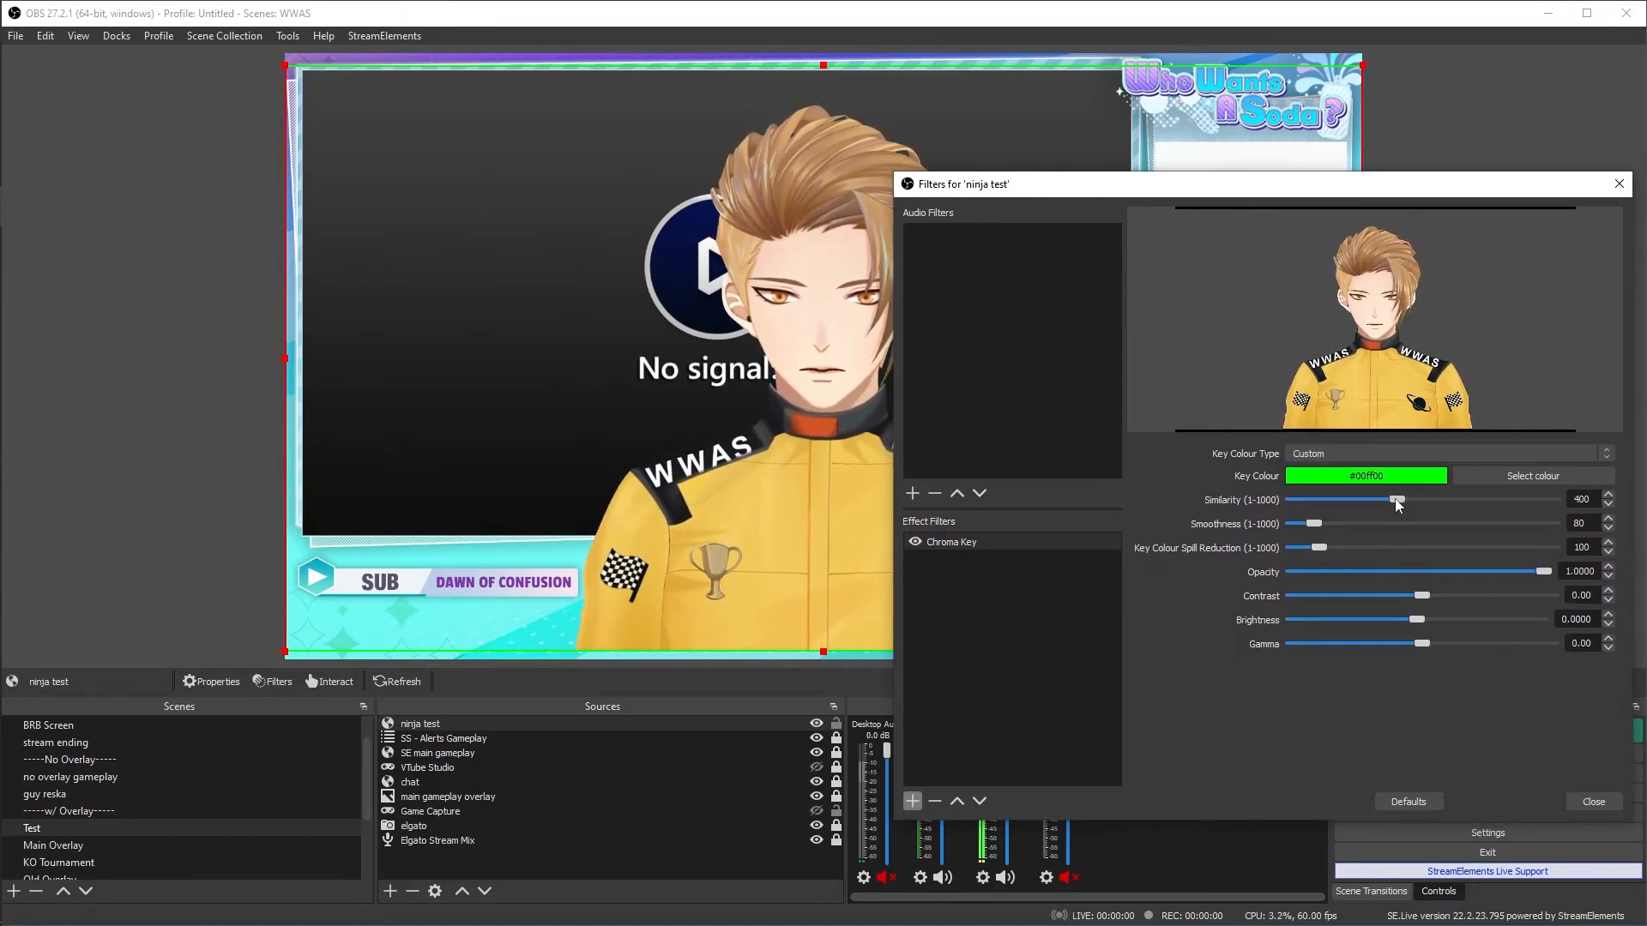
pyautogui.moveTo(1396, 500)
pyautogui.mouseDown()
pyautogui.moveTo(1484, 505)
pyautogui.moveTo(1254, 492)
pyautogui.moveTo(1415, 512)
pyautogui.moveTo(1377, 528)
pyautogui.moveTo(1384, 515)
pyautogui.mouseUp()
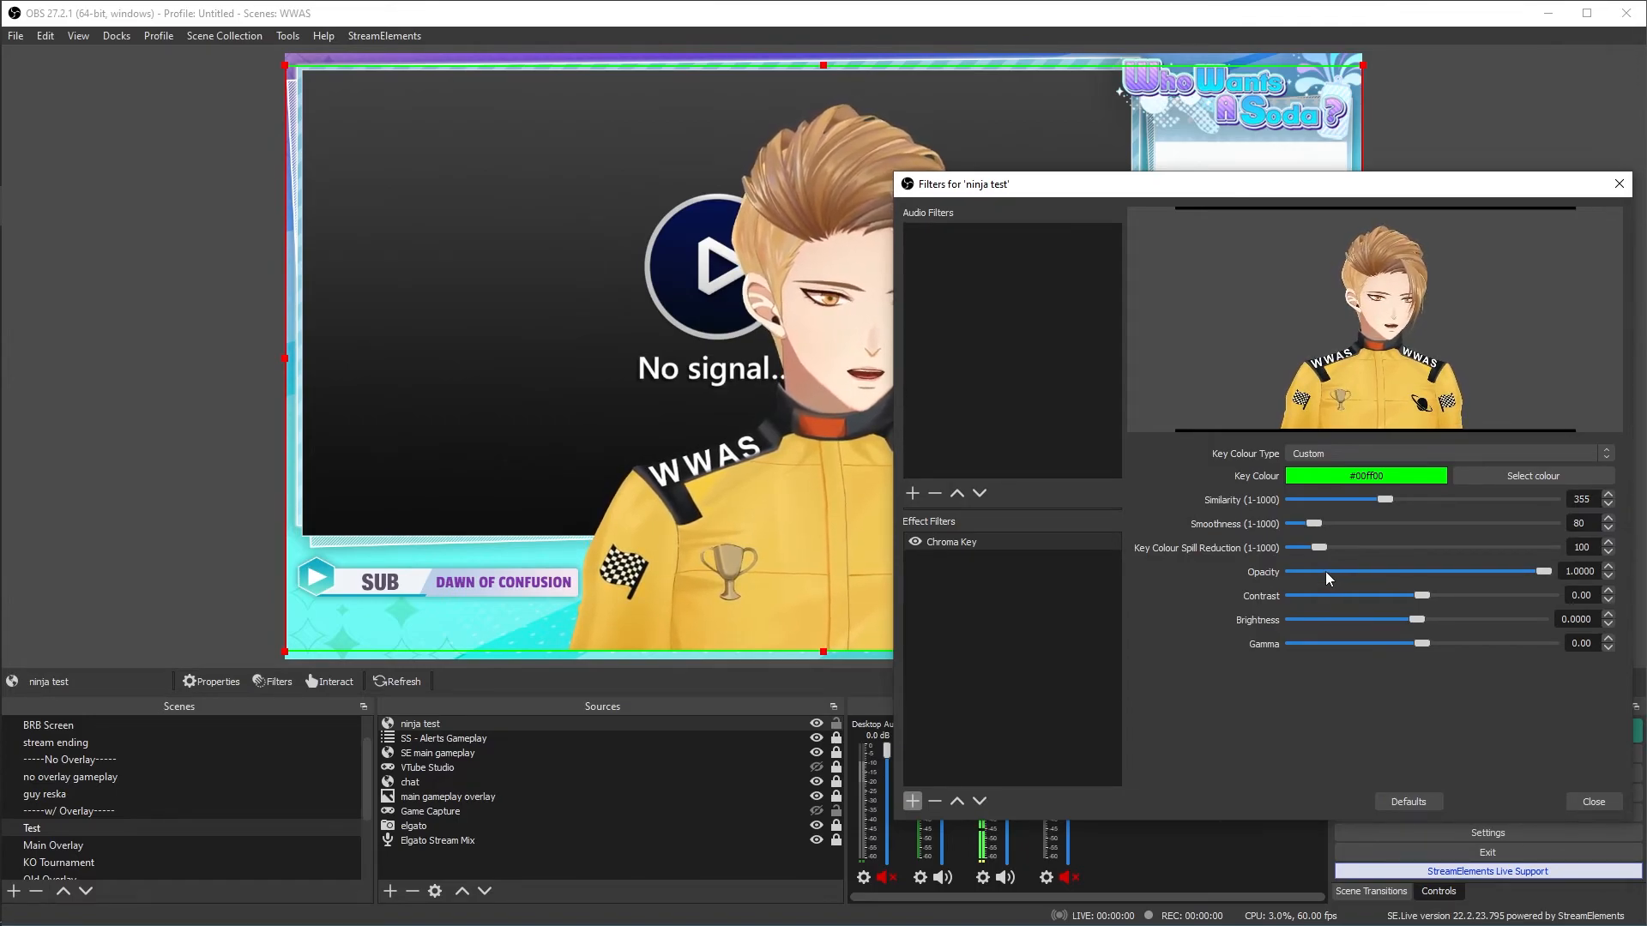
pyautogui.press('Escape')
# - Scale the avatar source down to about half the canvas width and place it along the lower edge, right of centre
pyautogui.moveTo(822, 66); pyautogui.dragTo(807, 332)
pyautogui.moveTo(640, 455); pyautogui.dragTo(1018, 458)
pyautogui.moveTo(964, 330); pyautogui.dragTo(961, 370)
pyautogui.moveTo(962, 480); pyautogui.dragTo(1061, 492)
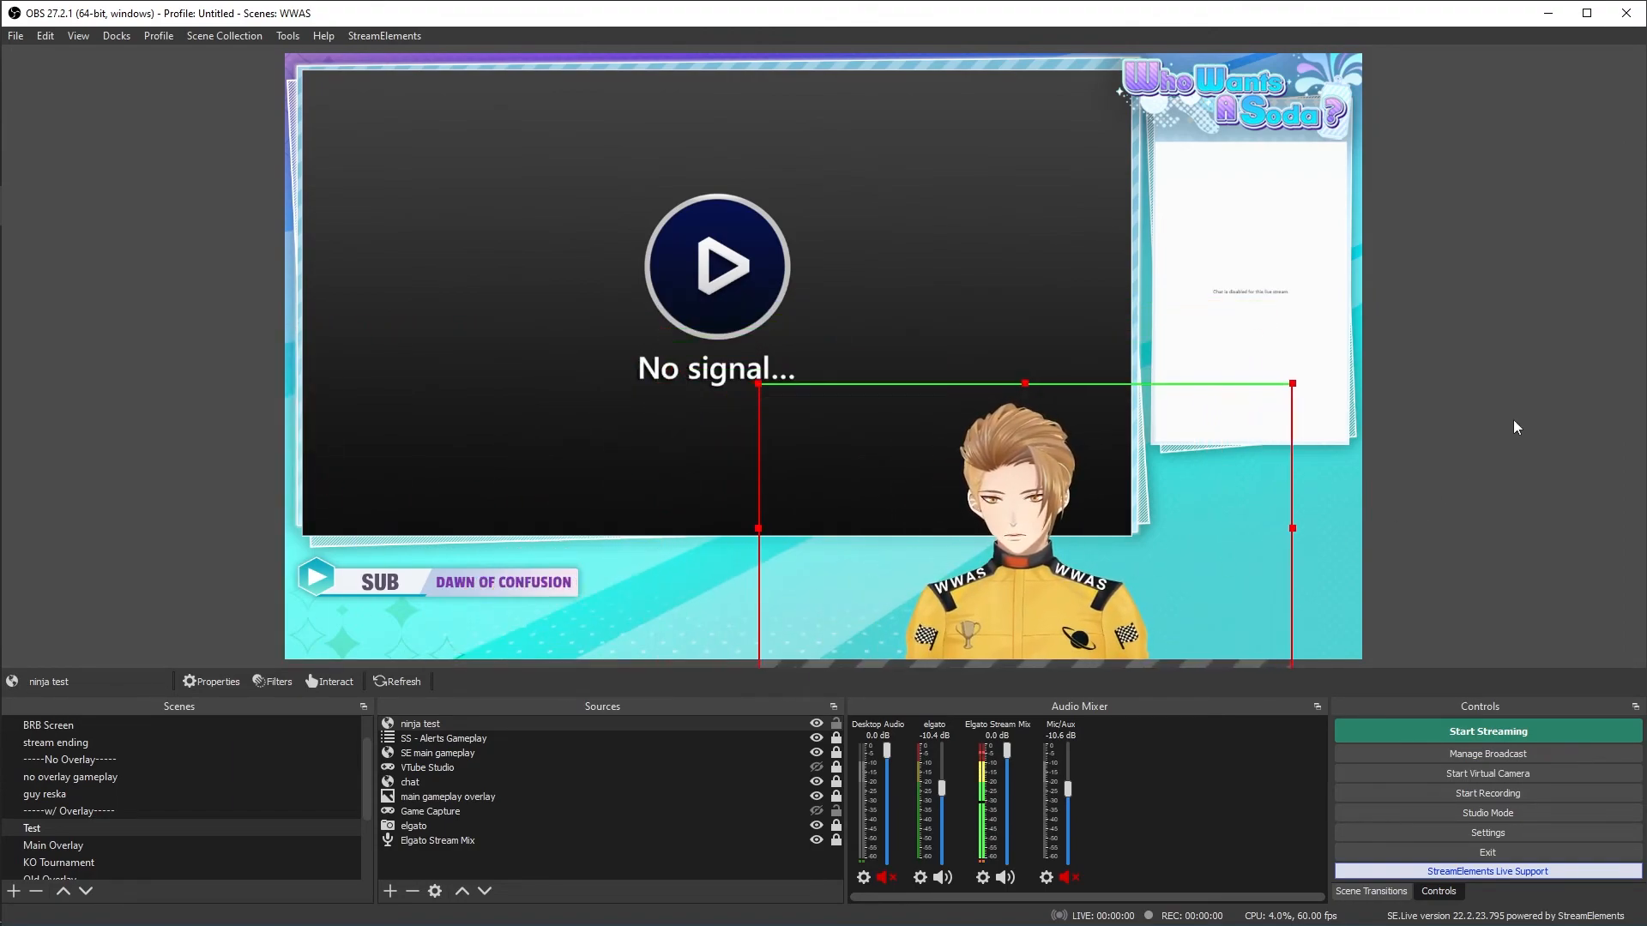
pyautogui.click(1515, 427)
# - In the VDO.Ninja control room, review the customization options for the guest invite and group scene links, and return to OBS
pyautogui.click(24, 166)
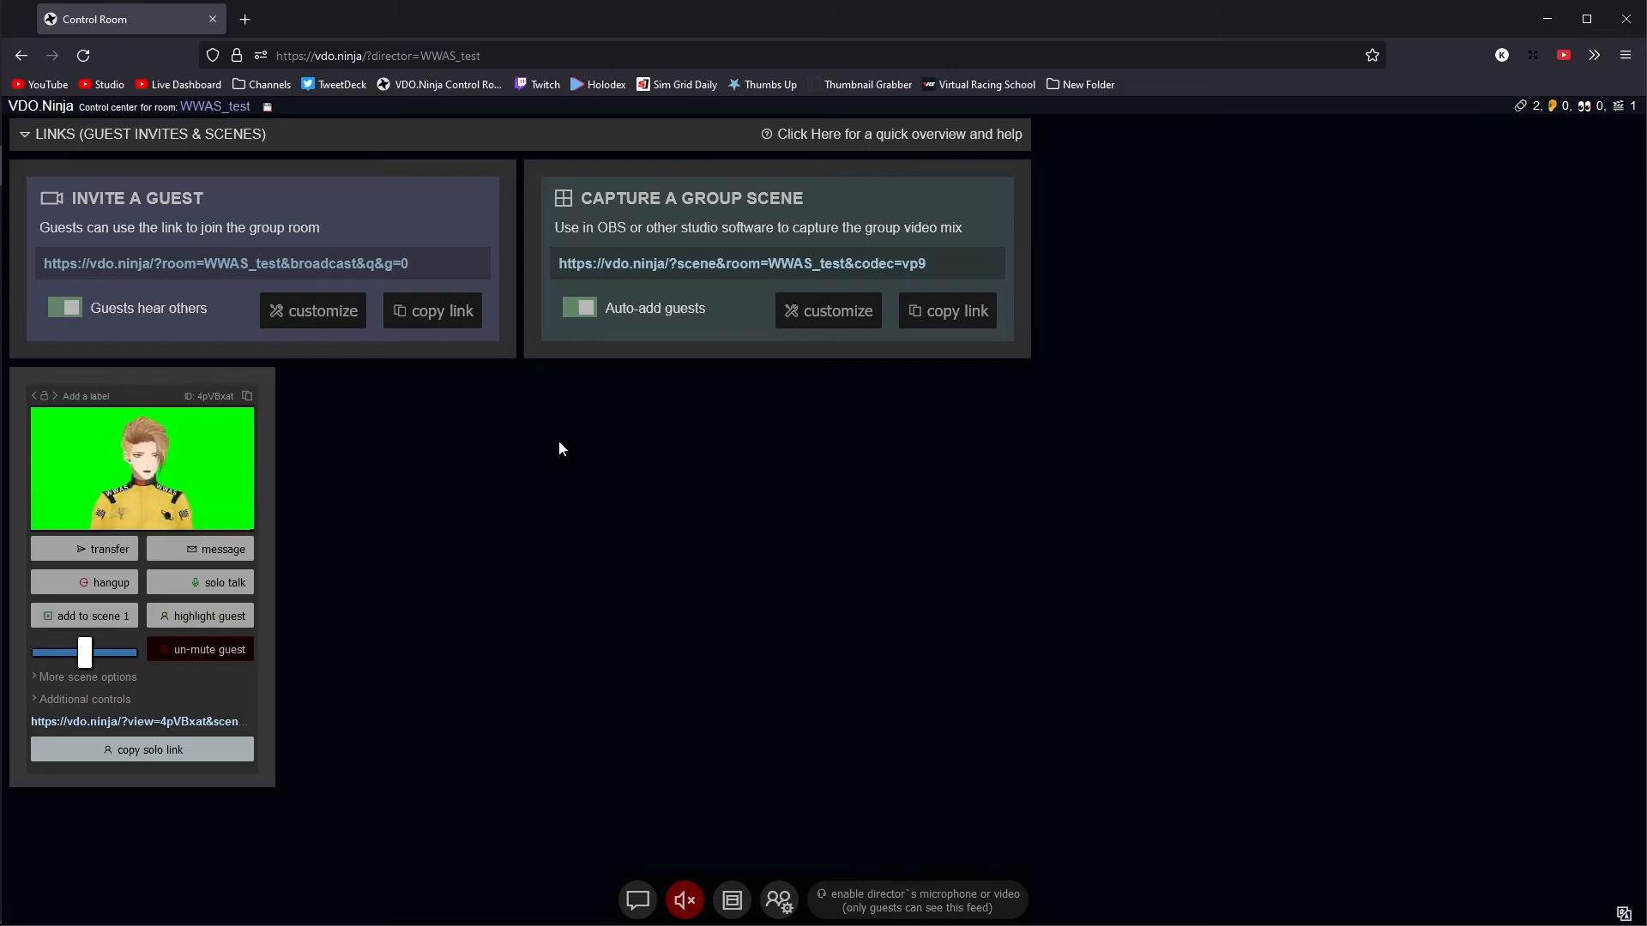
pyautogui.click(319, 319)
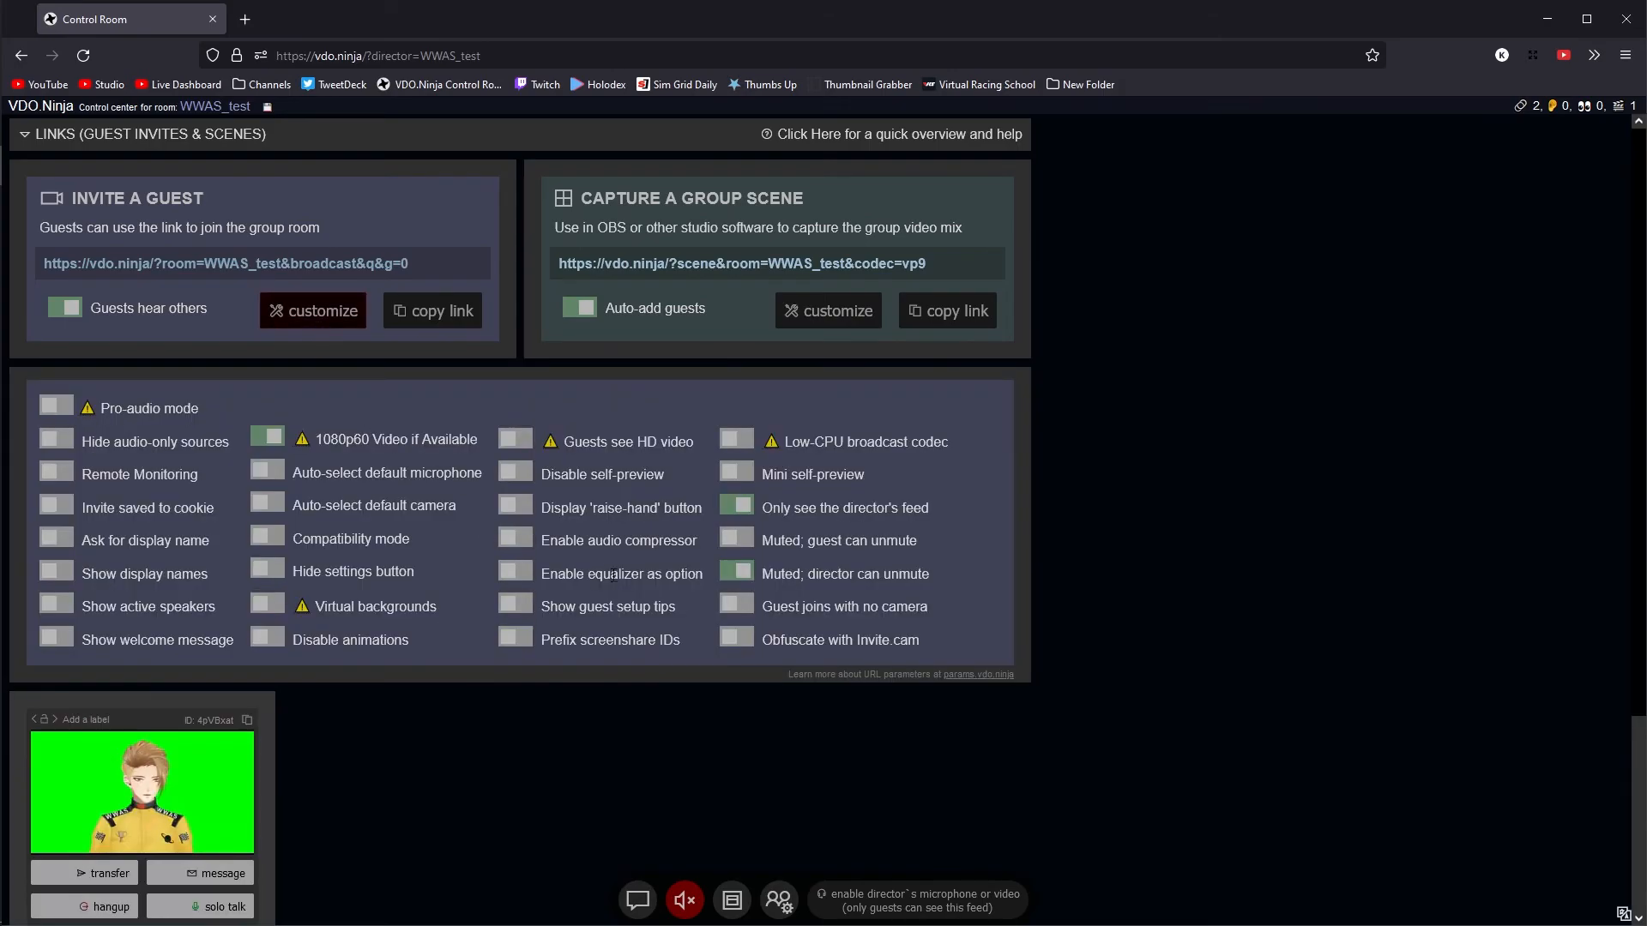
pyautogui.click(338, 324)
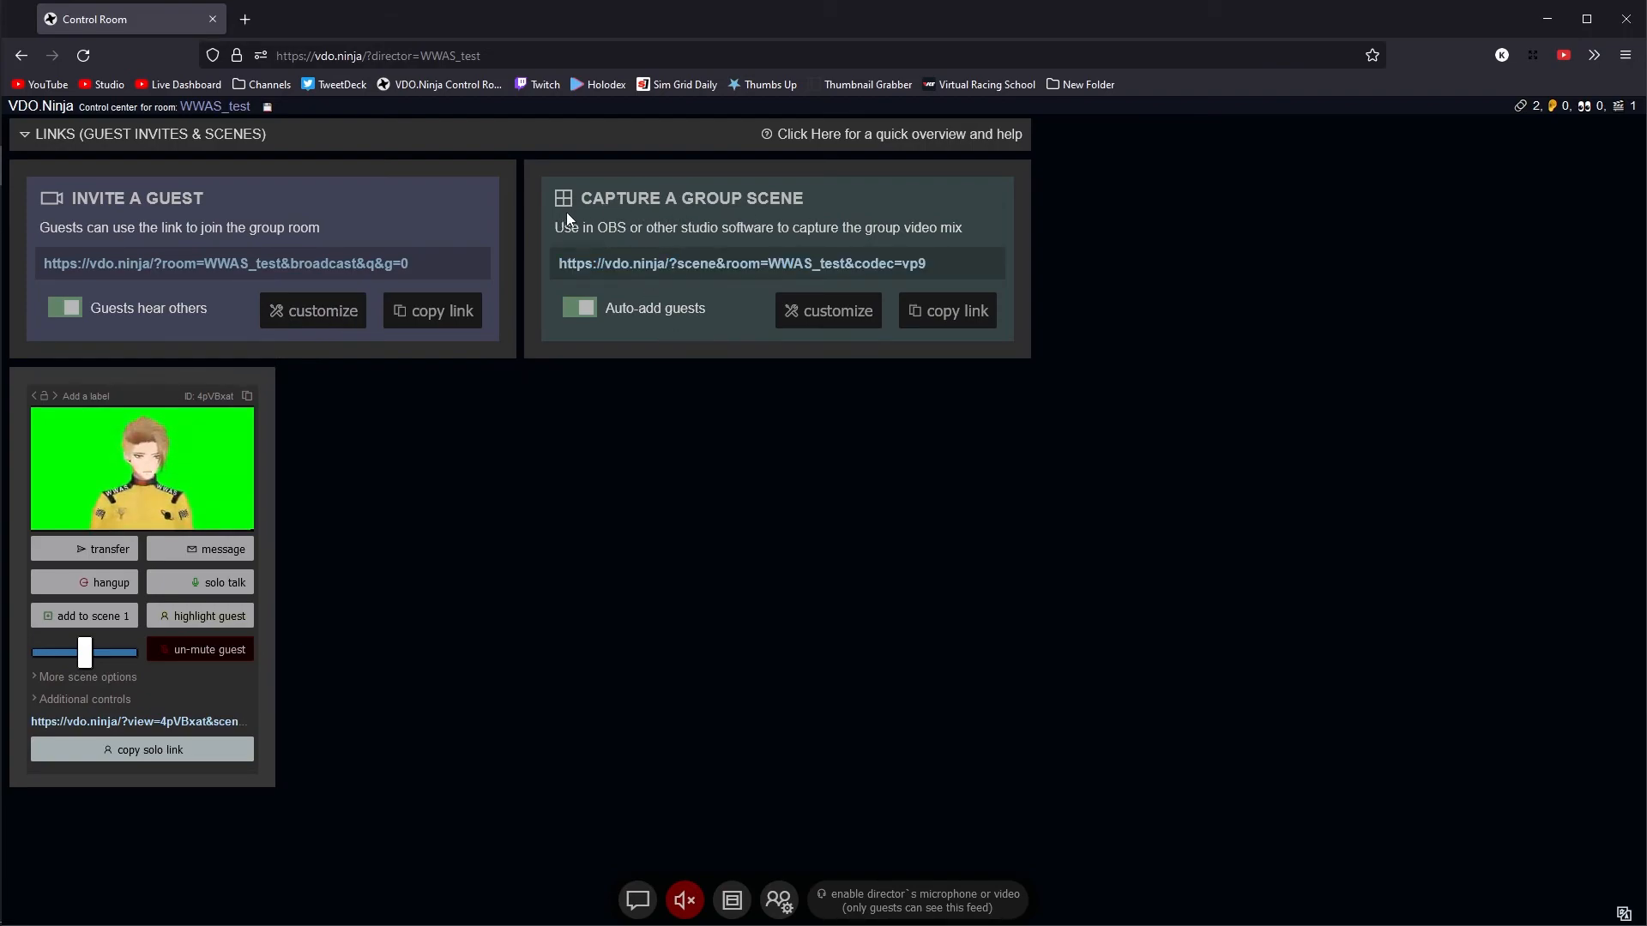
pyautogui.moveTo(569, 214); pyautogui.dragTo(766, 210)
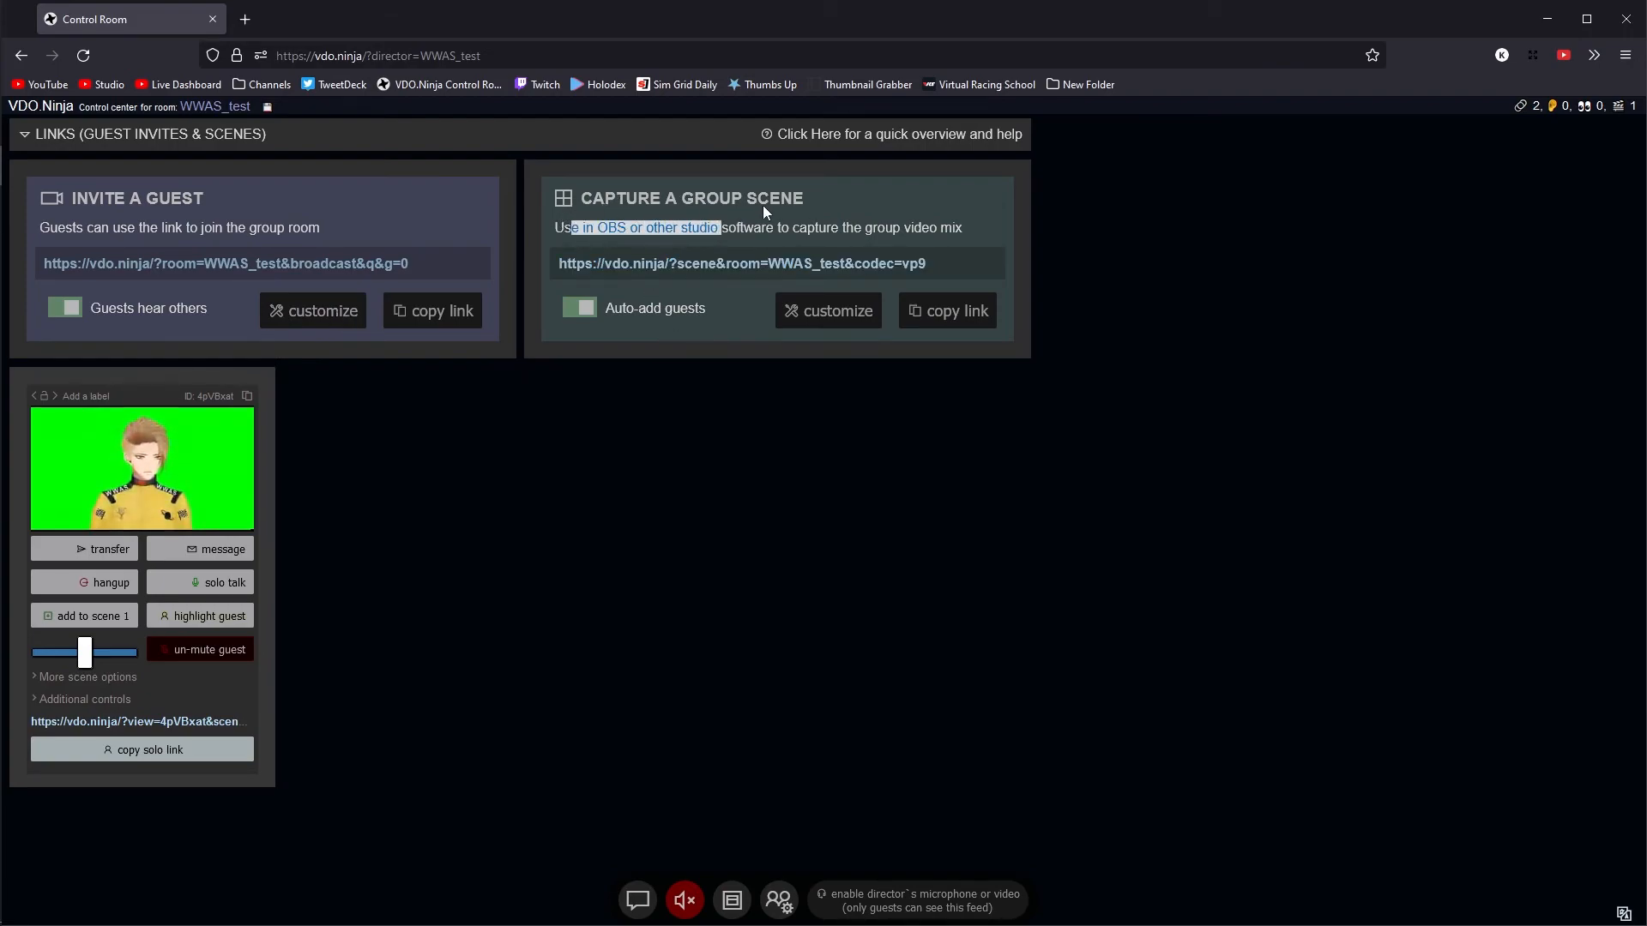
pyautogui.click(721, 213)
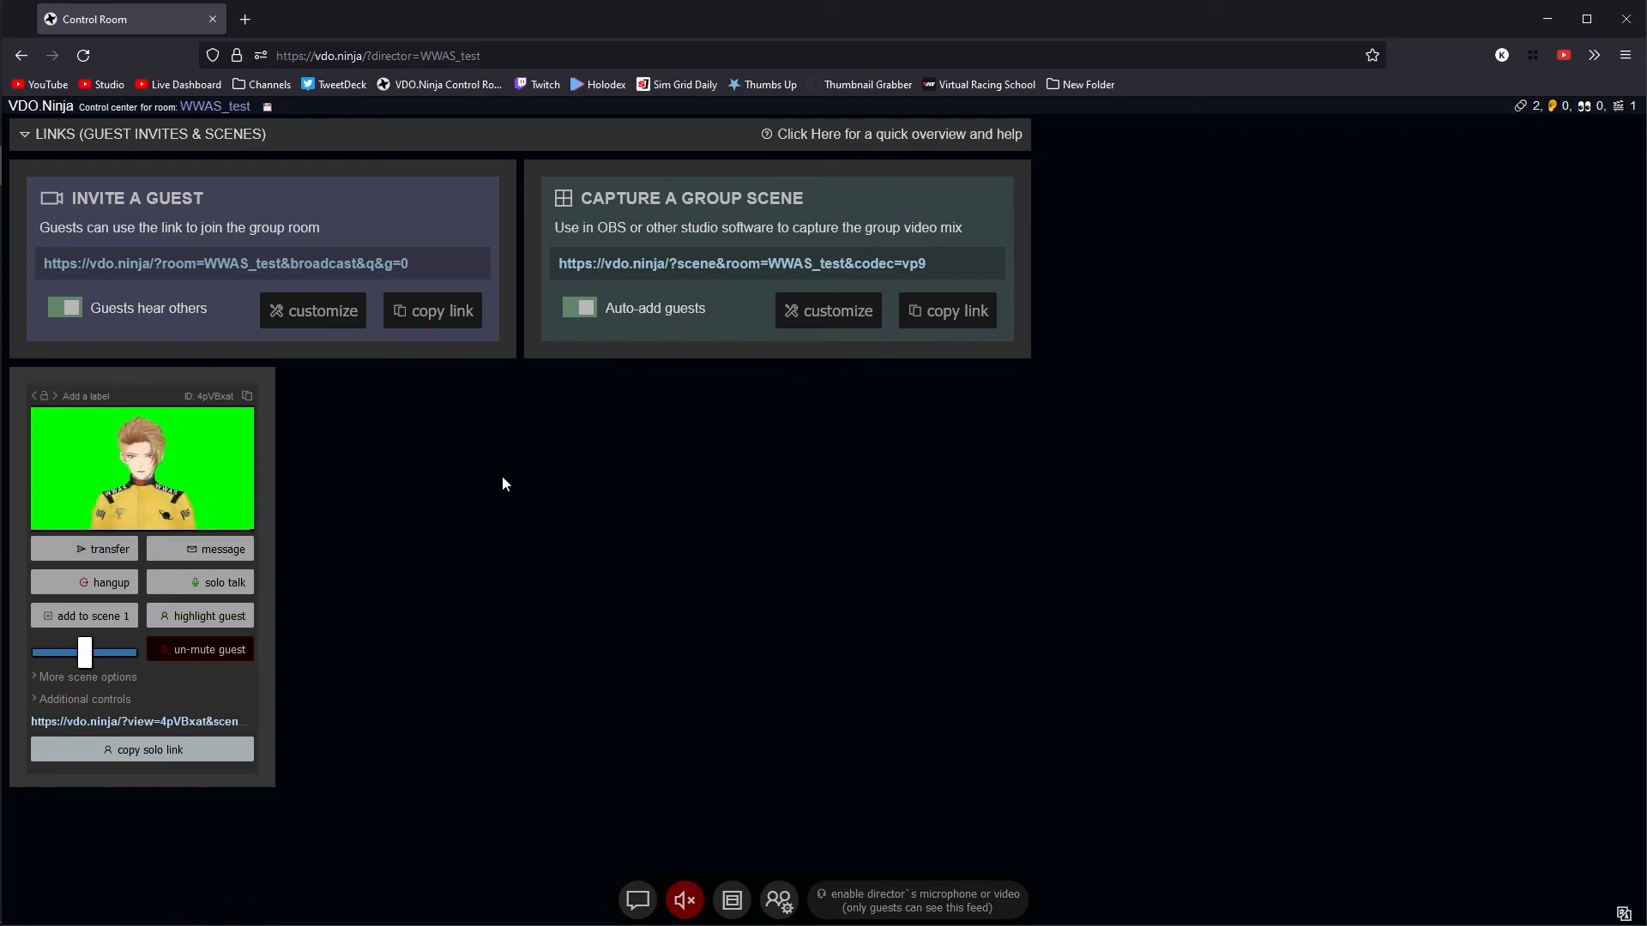
pyautogui.moveTo(157, 468)
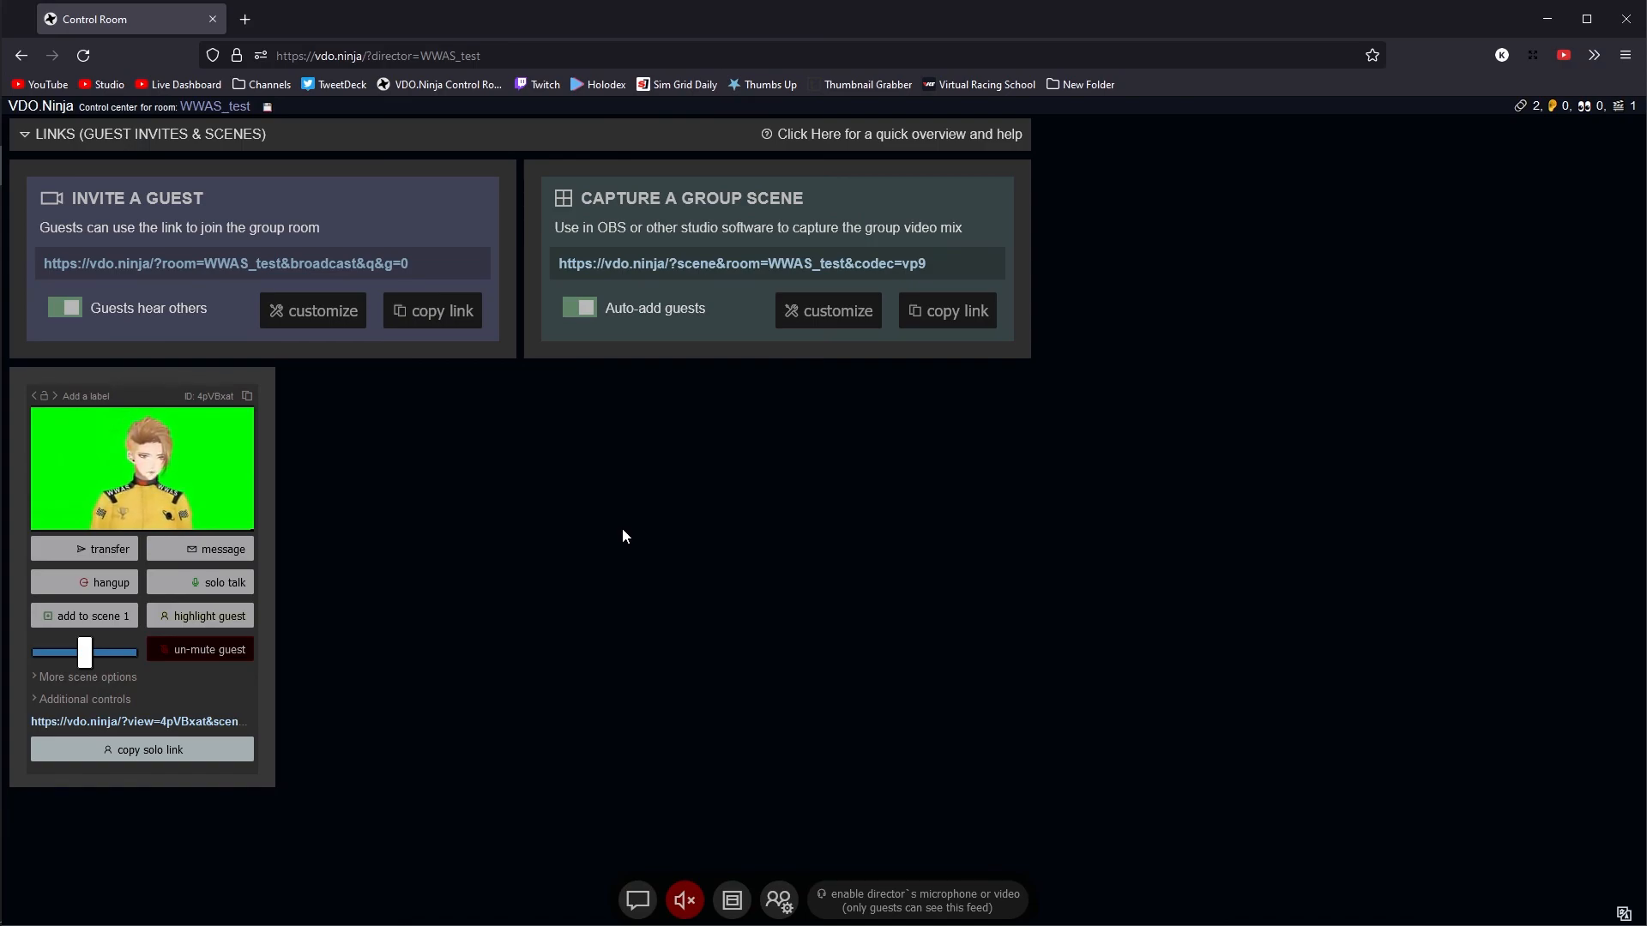
pyautogui.click(802, 310)
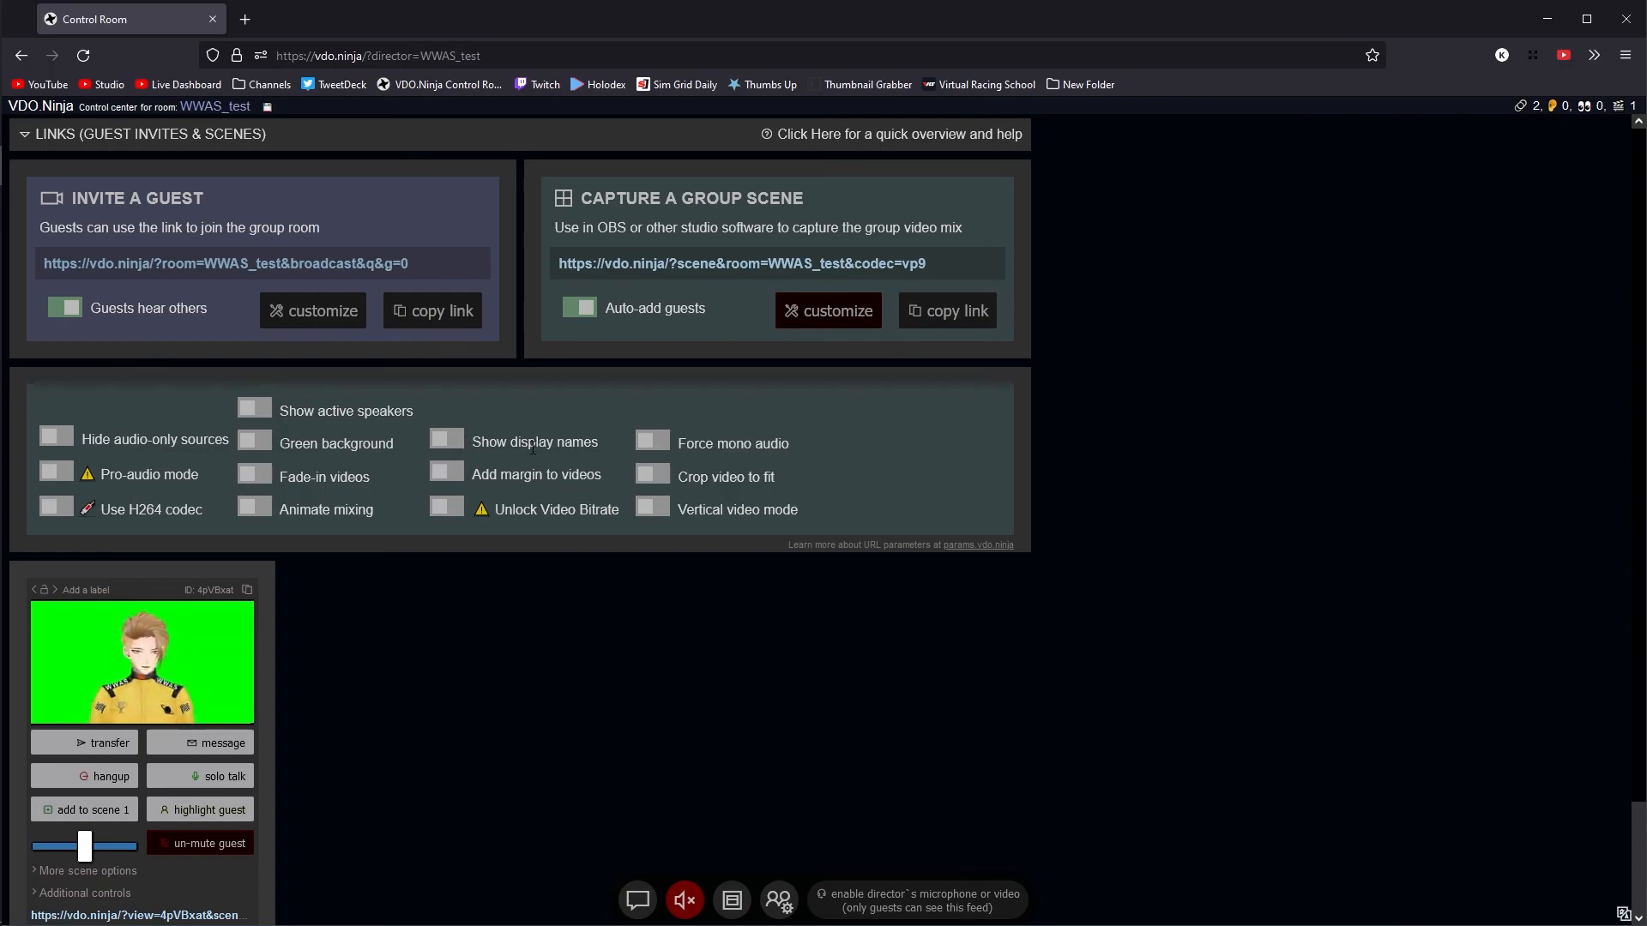
pyautogui.moveTo(214, 656)
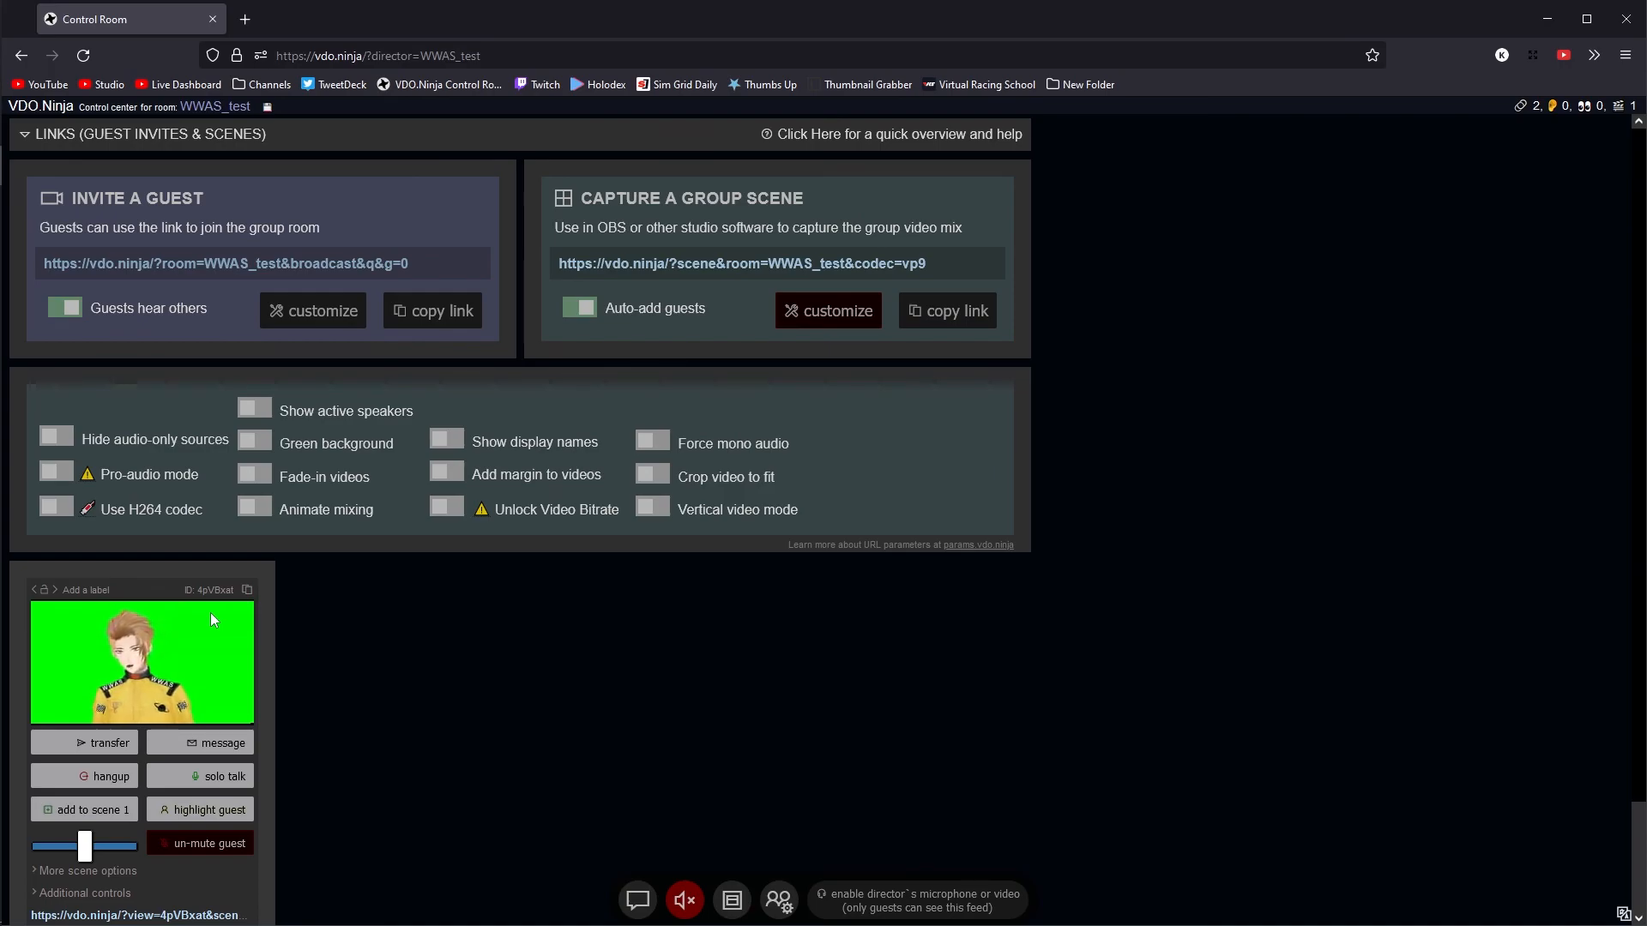
pyautogui.hotkey('alt', 'Tab')
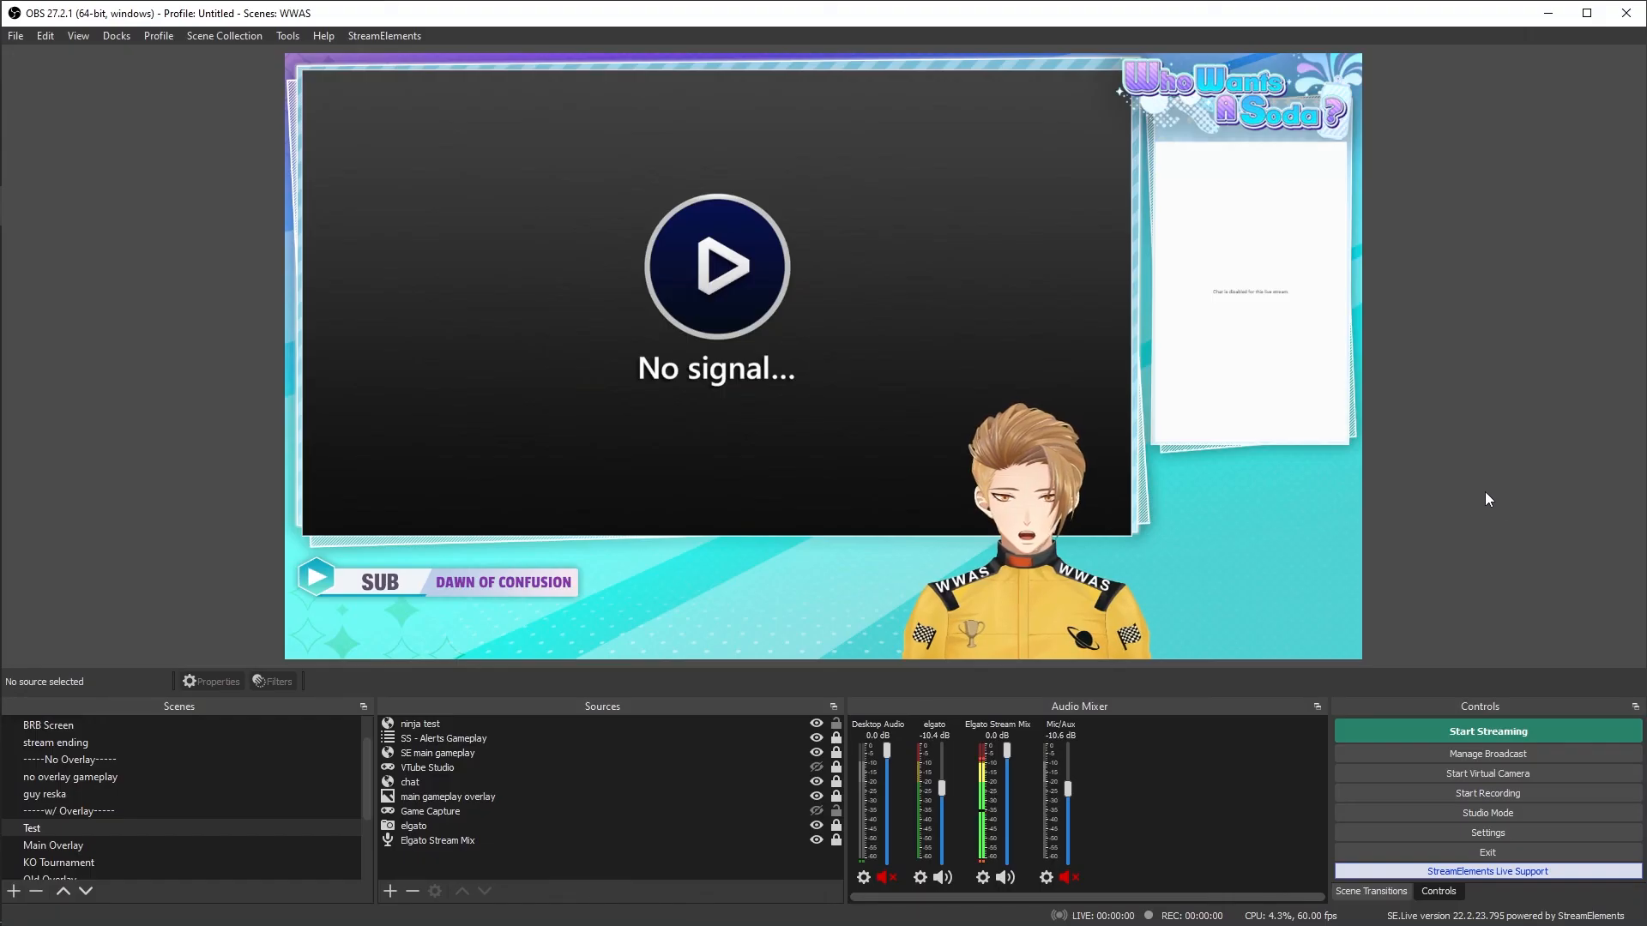